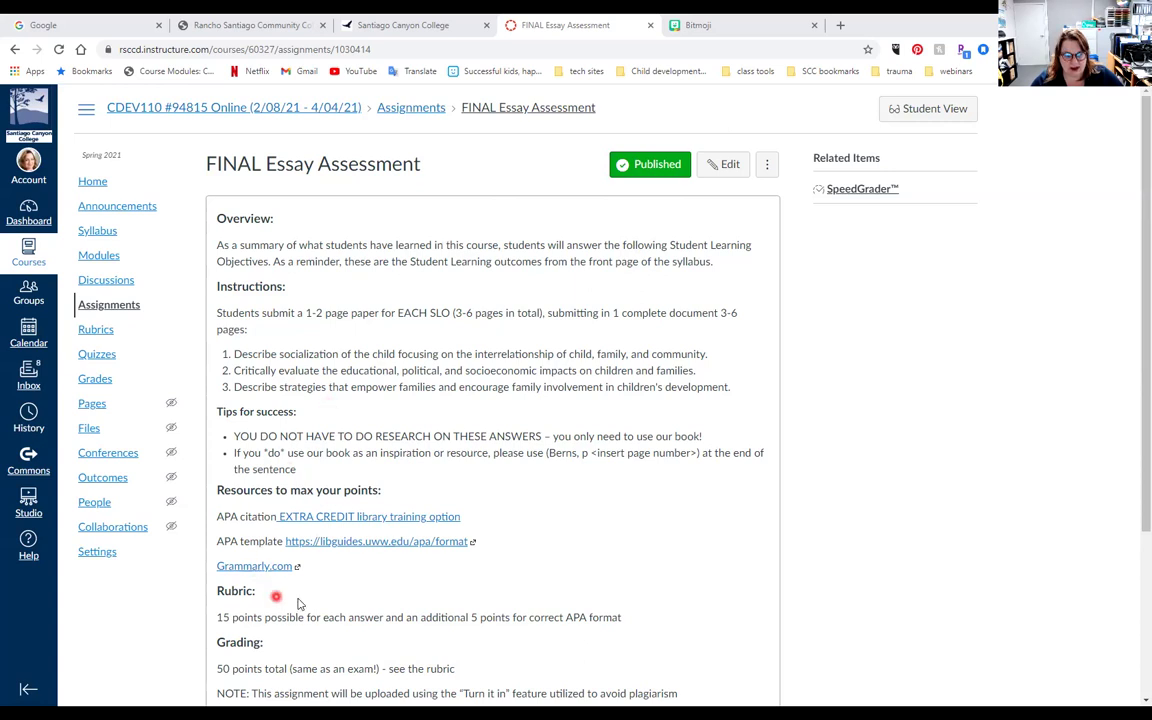
Step: Highlight the parenthetical citation example in the second tip for success
{"action": "left_click_drag", "start_coordinate": [591, 453], "coordinate": [704, 456]}
{"action": "left_click", "coordinate": [549, 473]}
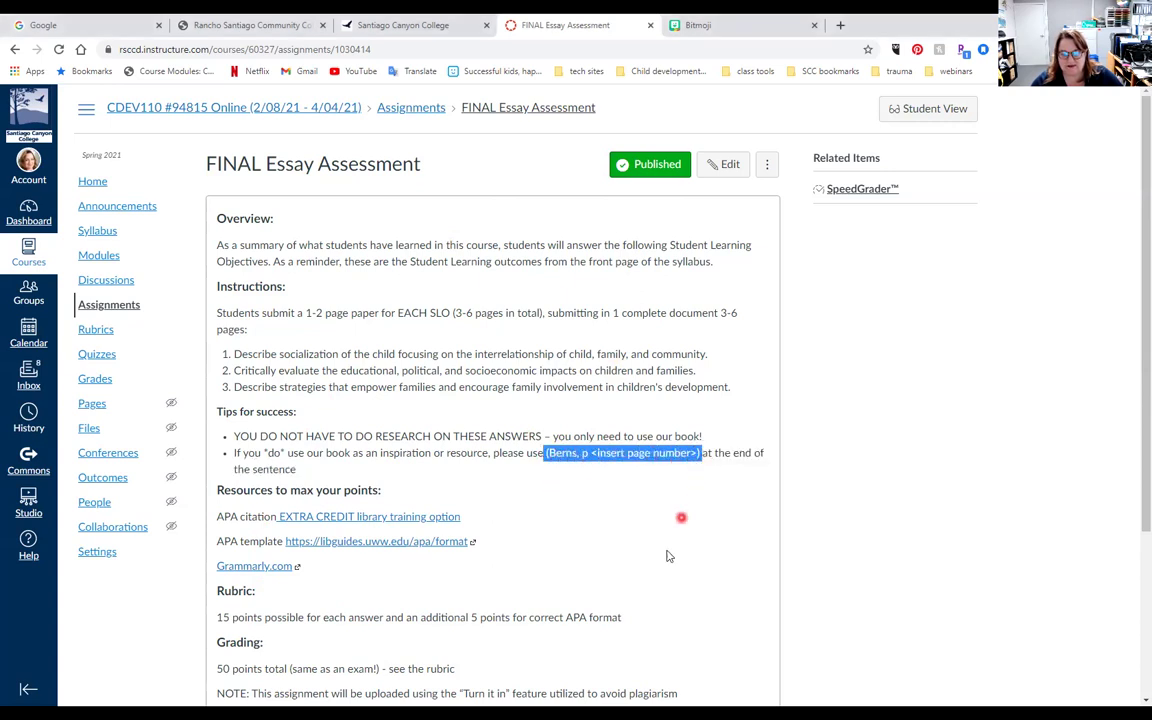
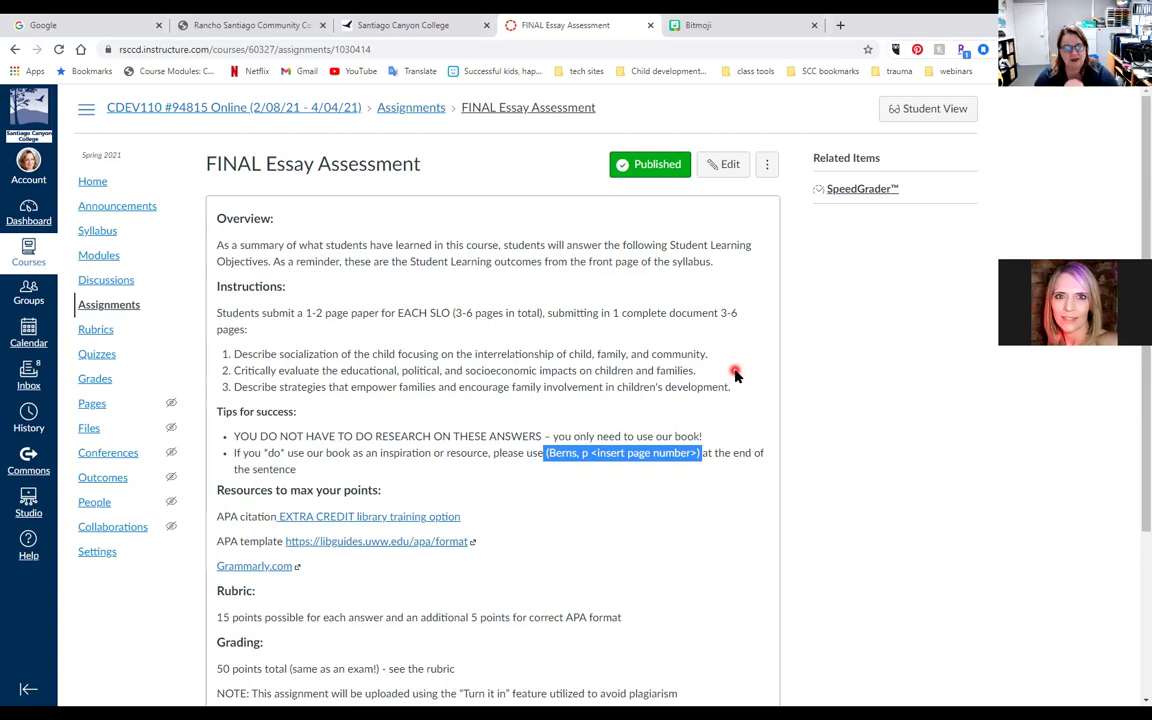
Step: Open the FINAL Essay Assessment for editing and add a last tip for success reading "USE COURSE TERMS! 5-10 per essay!"
{"action": "left_click", "coordinate": [716, 168]}
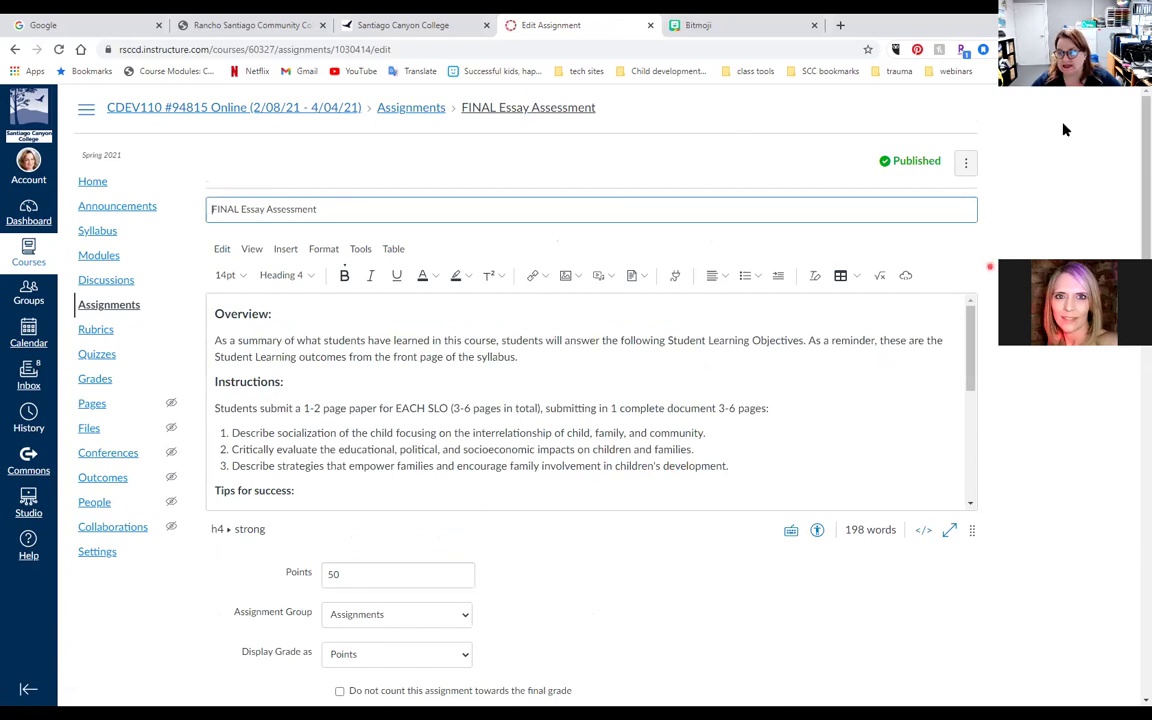
{"action": "left_click_drag", "start_coordinate": [972, 531], "coordinate": [970, 697]}
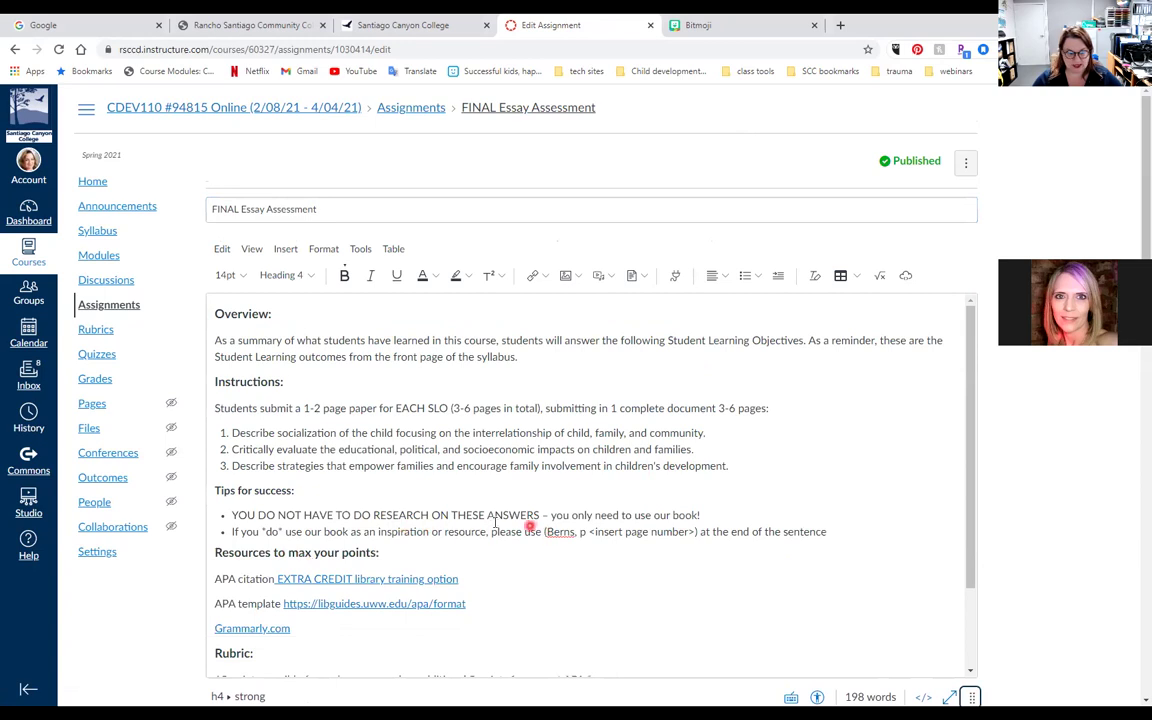
{"action": "left_click", "coordinate": [830, 532]}
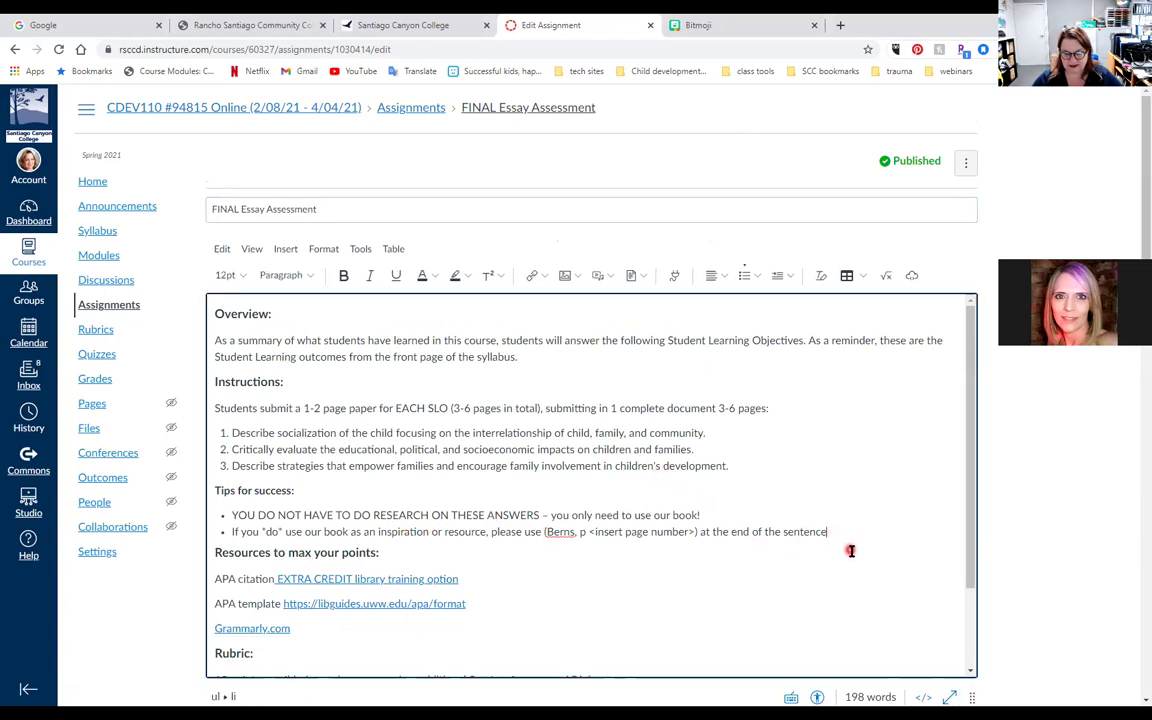
{"action": "key", "text": "Return"}
{"action": "type", "text": "USE COURSE TERN"}
{"action": "key", "text": "BackSpace"}
{"action": "type", "text": "MS!"}
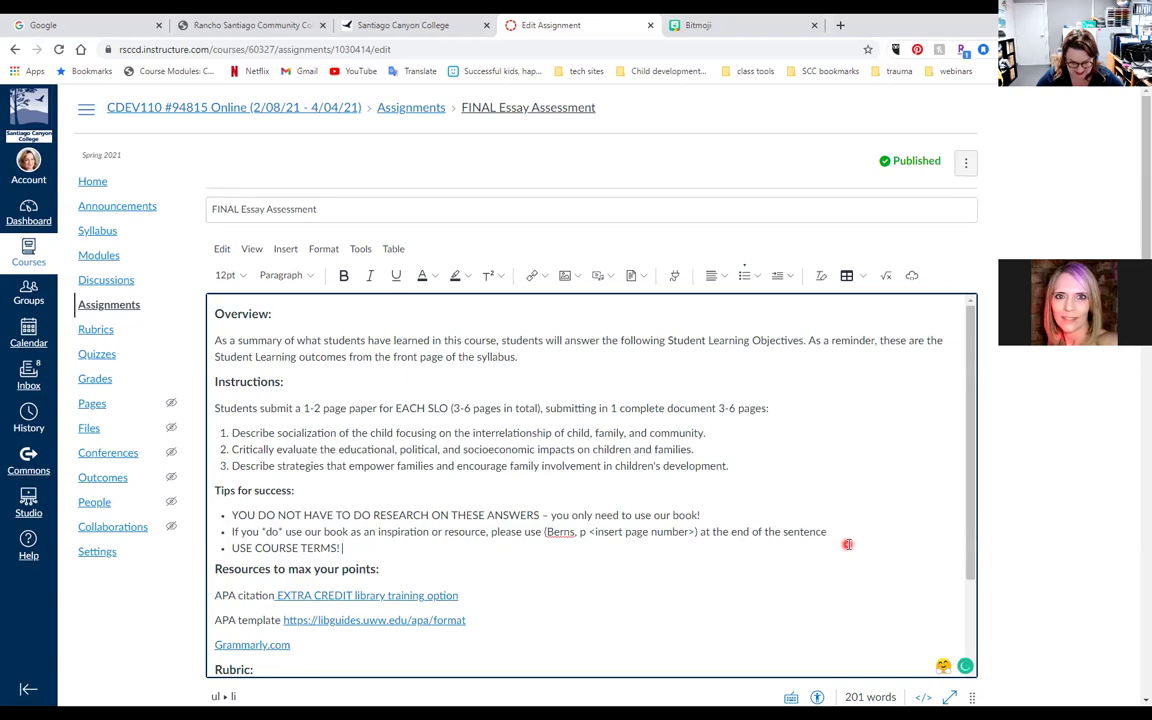
{"action": "type", "text": " 5-10 per essay!"}
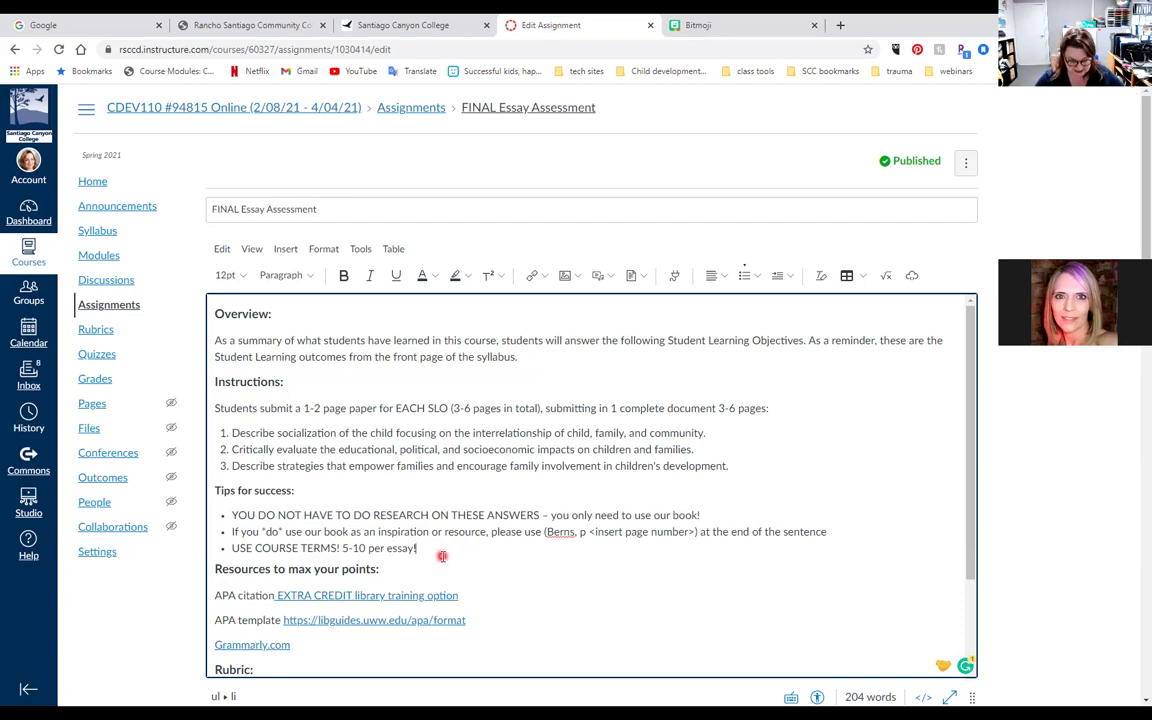
Step: Extend the course terms tip with "You do not need to define them exactly, but USE them properly"
{"action": "type", "text": "You do not "}
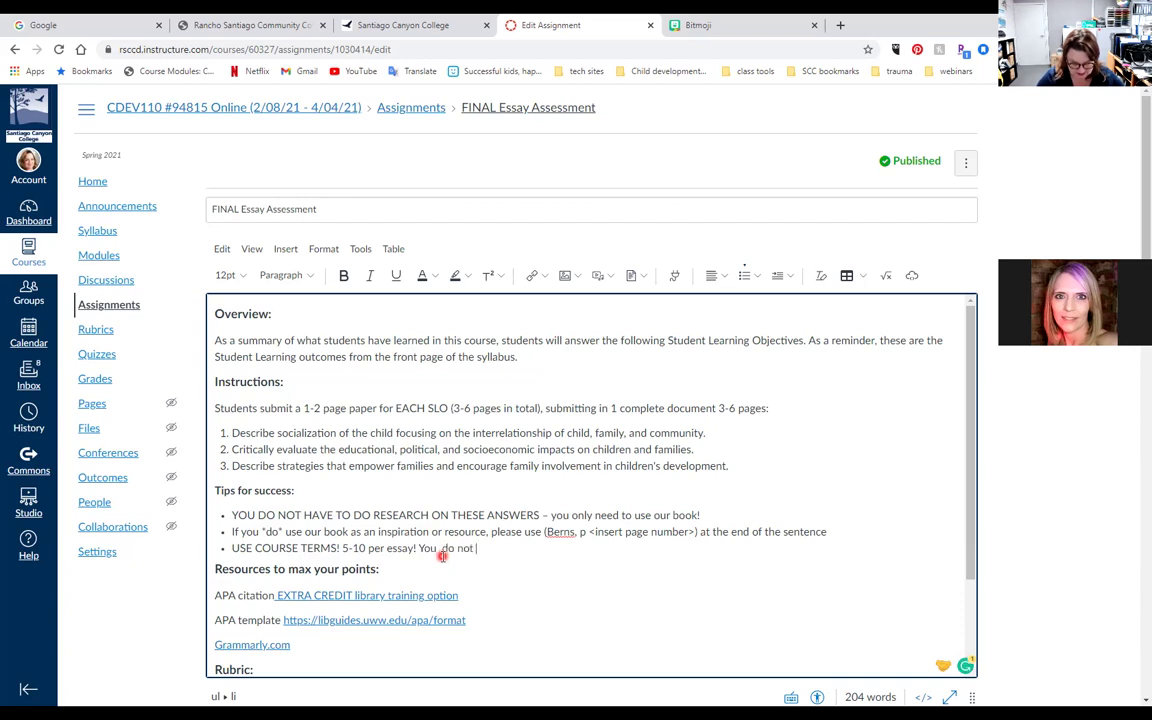
{"action": "type", "text": "need to "}
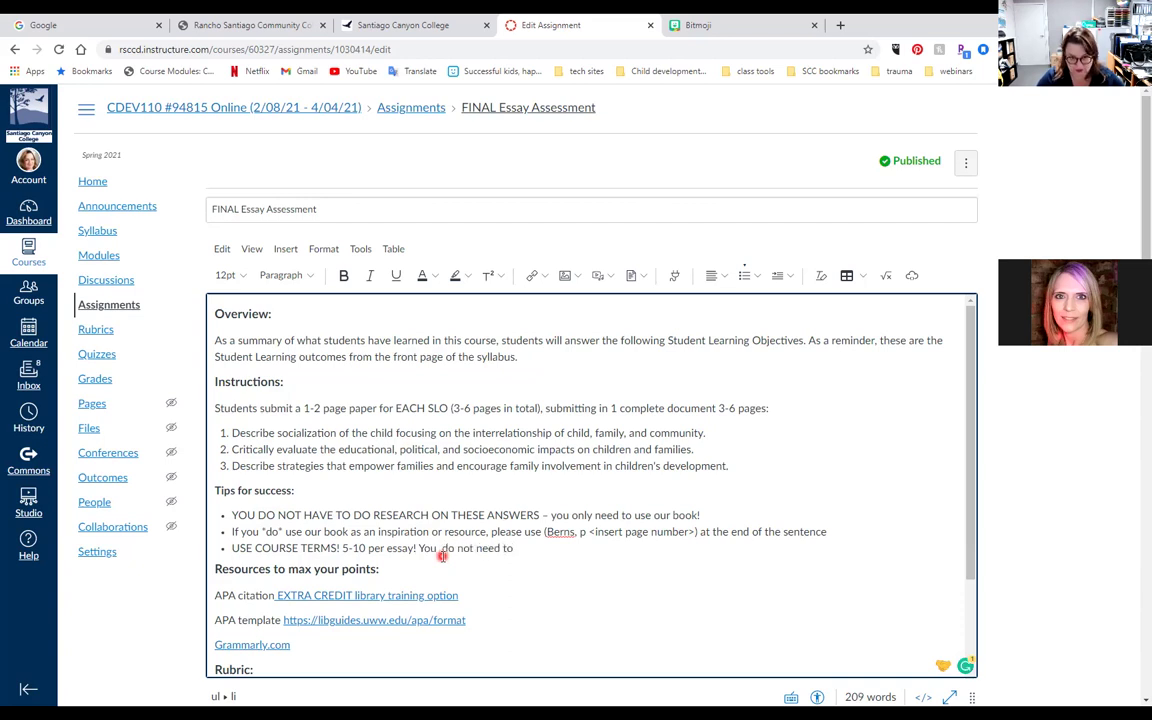
{"action": "type", "text": "define"}
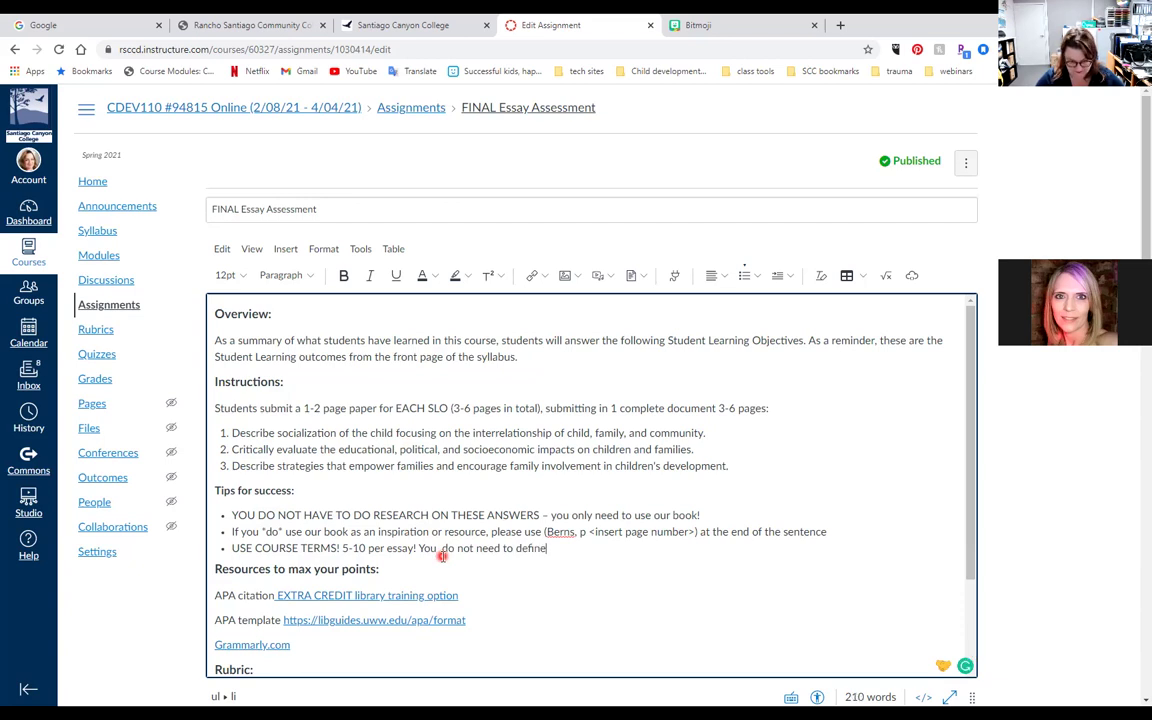
{"action": "type", "text": " them "}
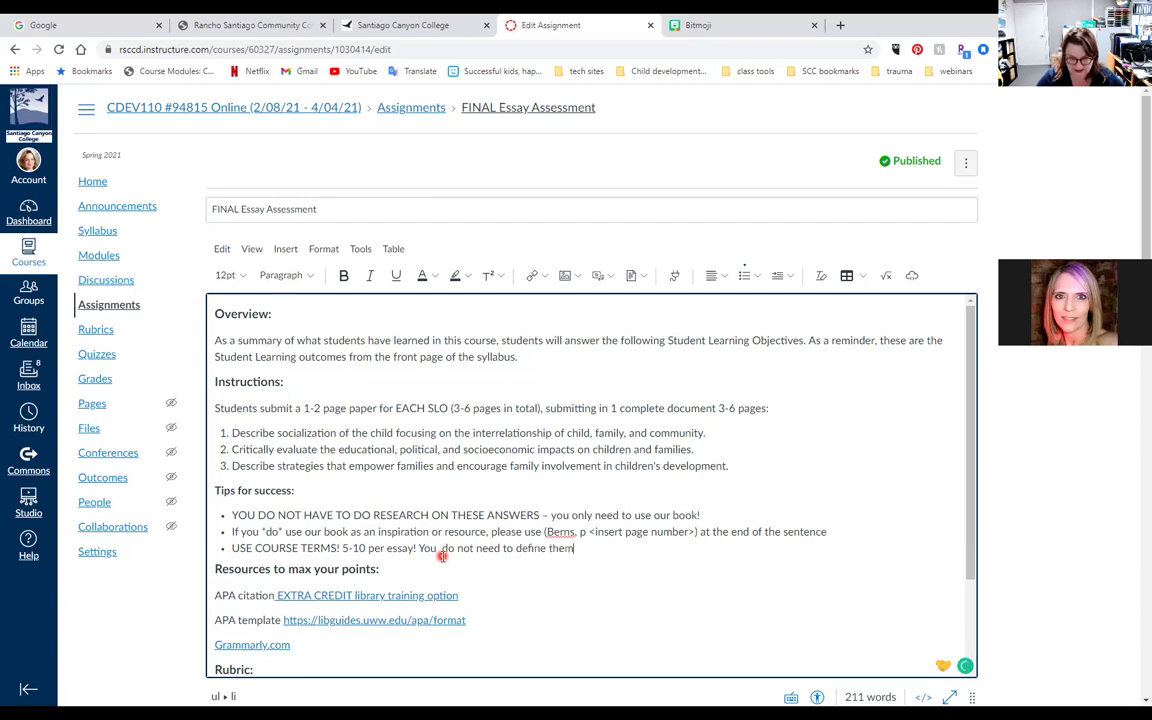
{"action": "type", "text": "exac"}
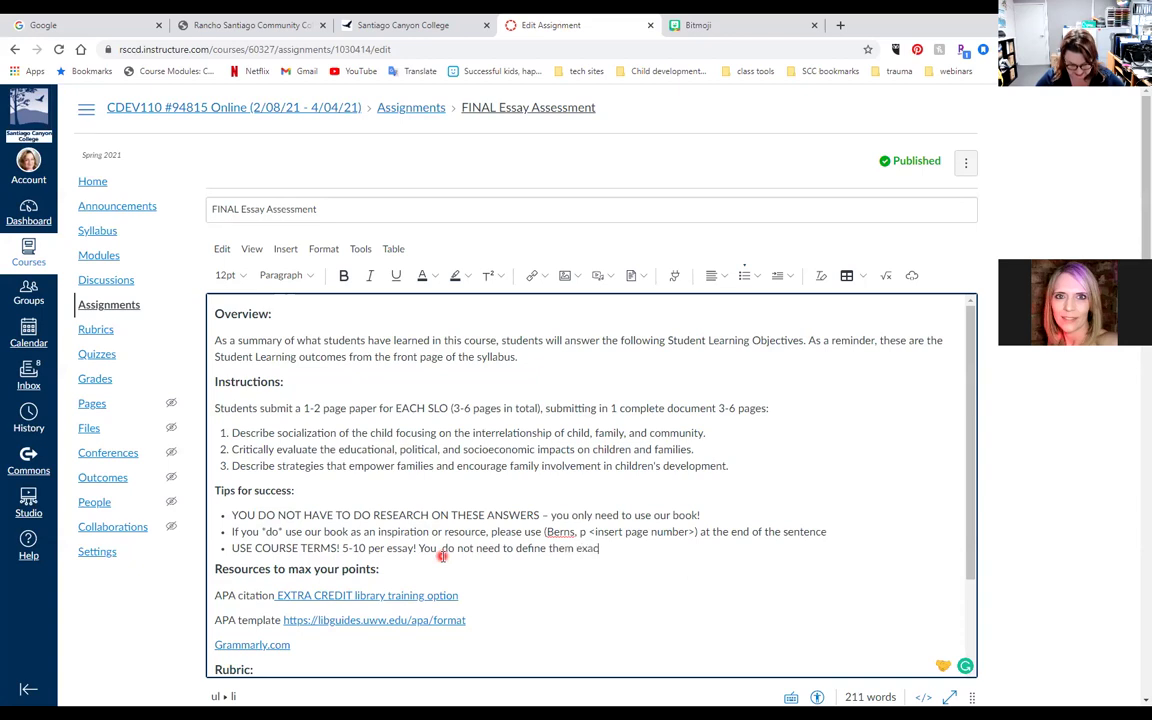
{"action": "type", "text": "tly, but "}
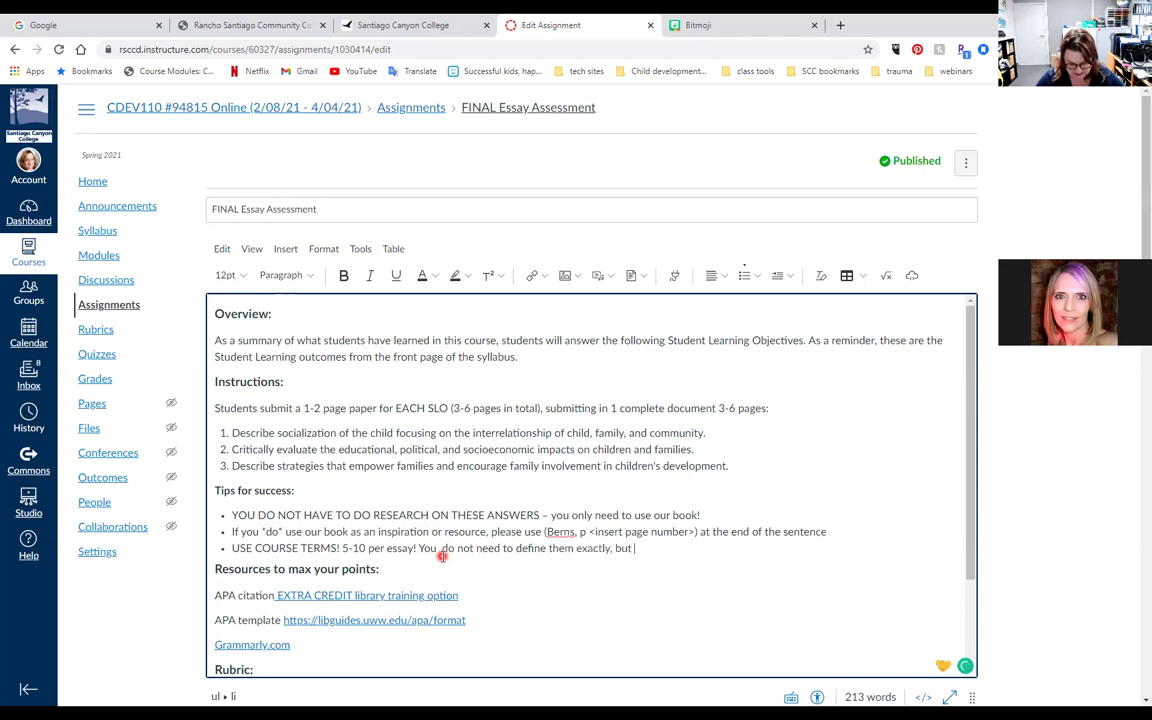
{"action": "type", "text": "USE them properly"}
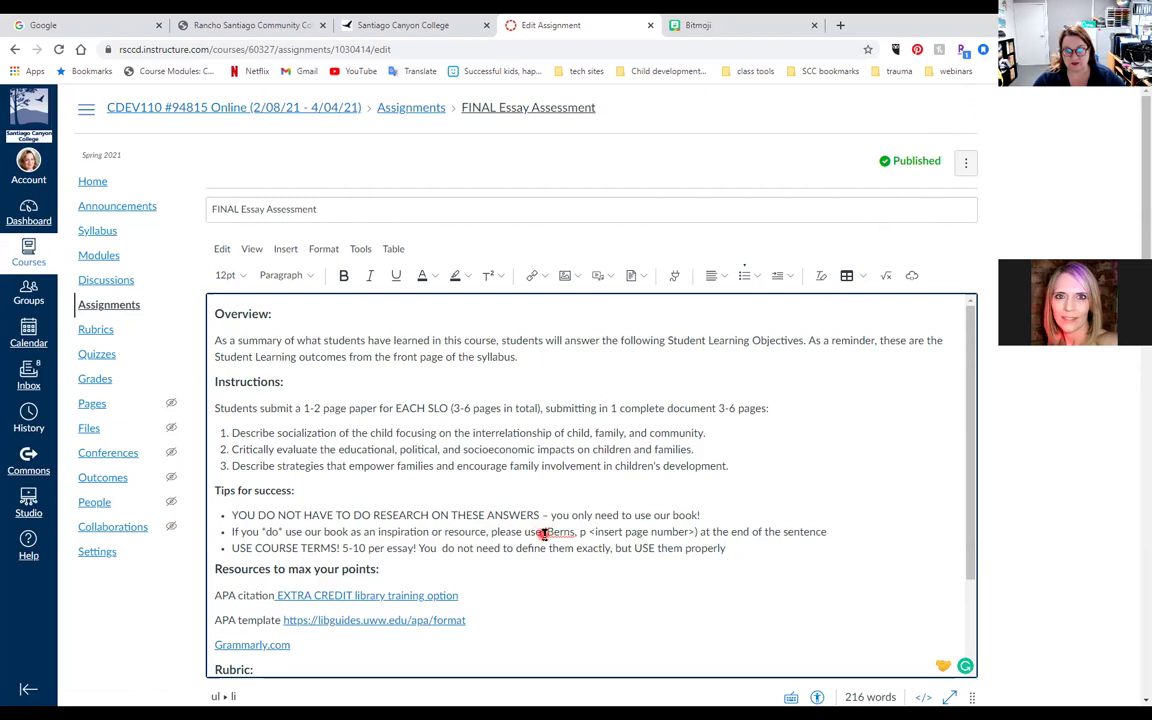
Step: Insert "the APA style reference:" before the parenthetical citation example in the second tip
{"action": "type", "text": "the APA s"}
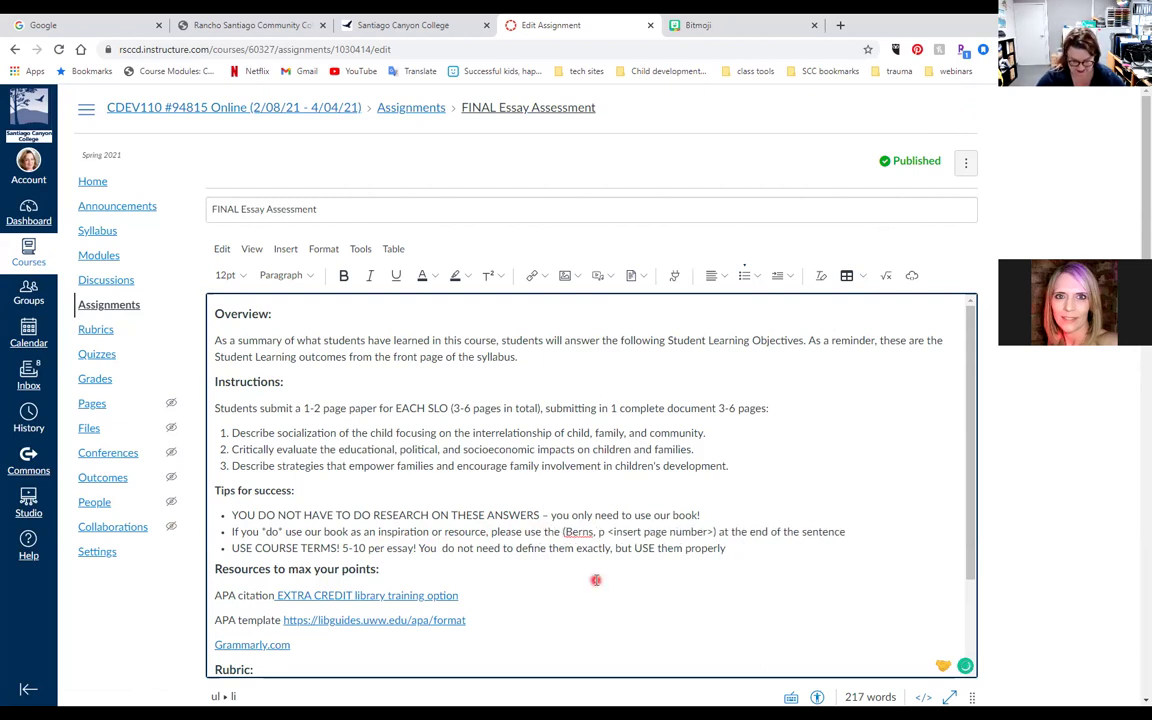
{"action": "type", "text": "t"}
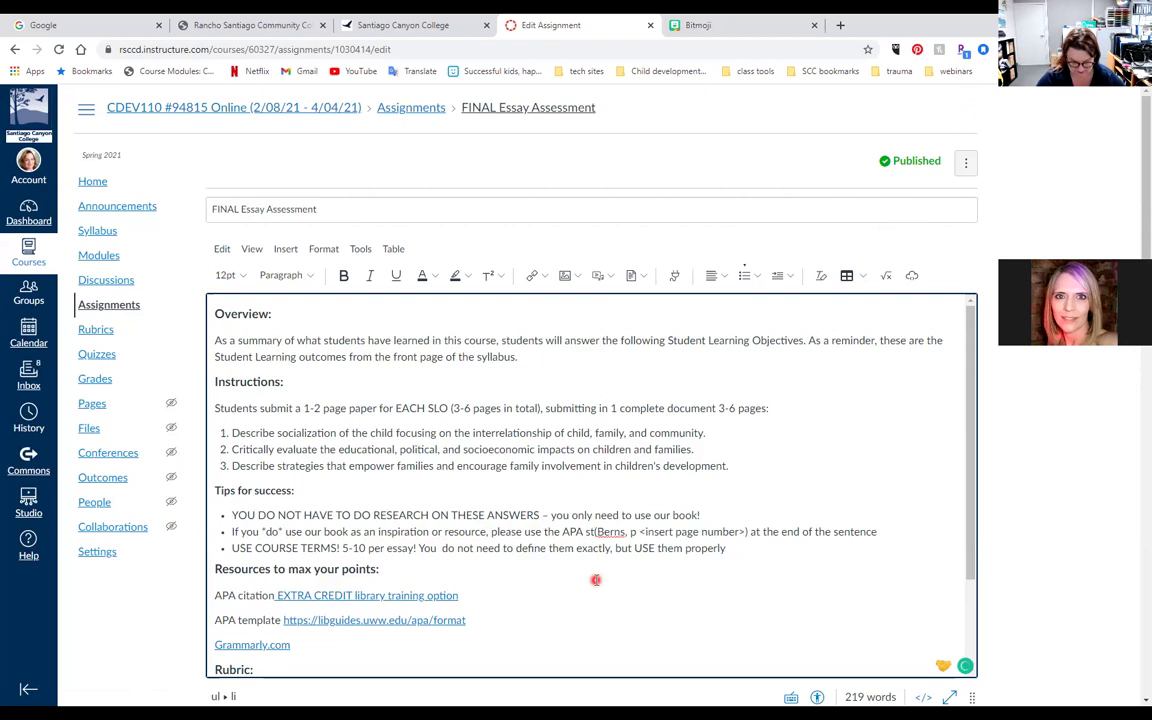
{"action": "type", "text": "yle re"}
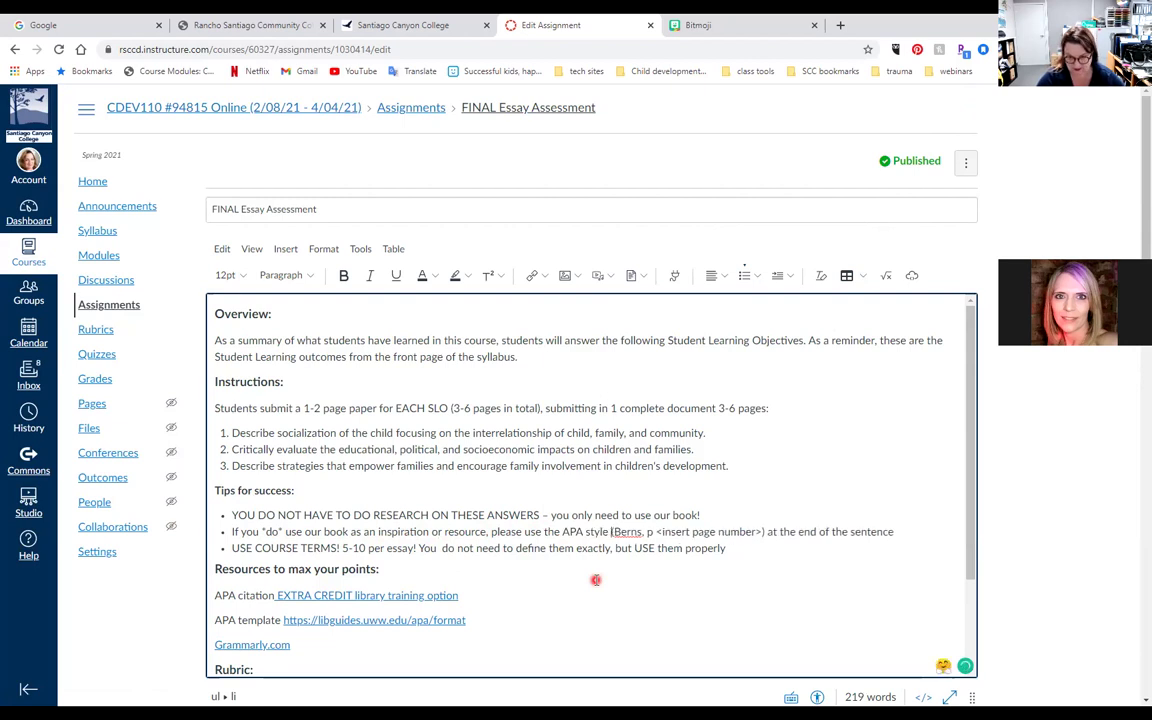
{"action": "type", "text": "ference"}
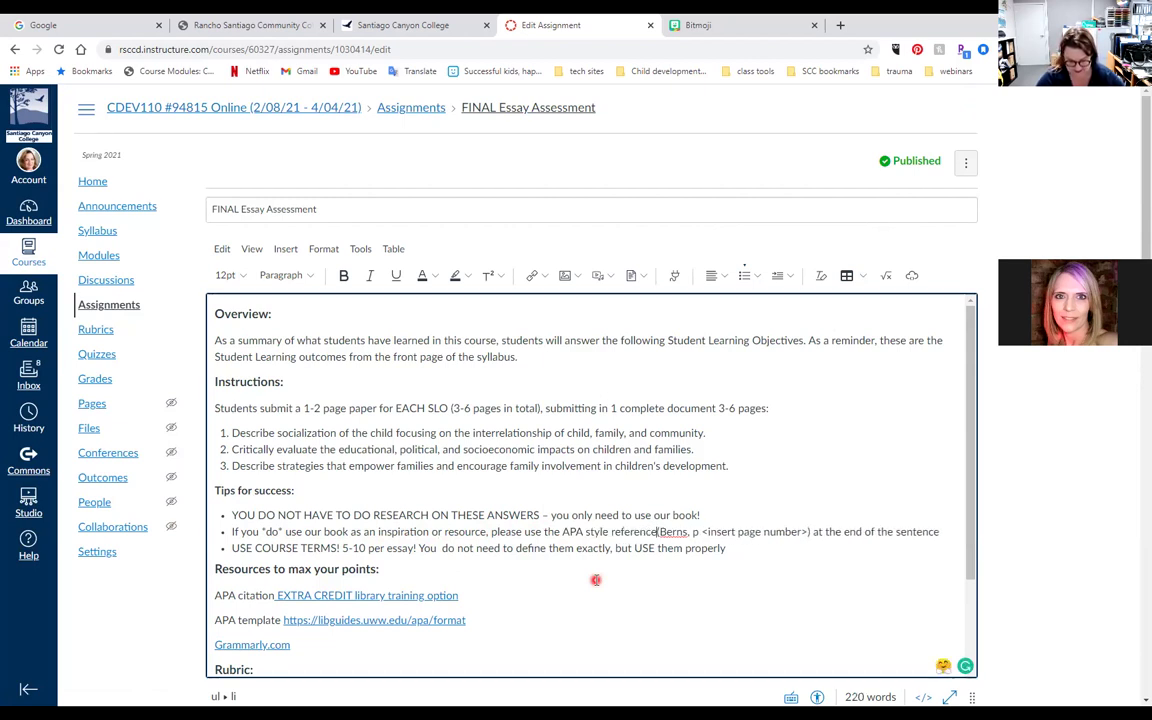
{"action": "type", "text": ":"}
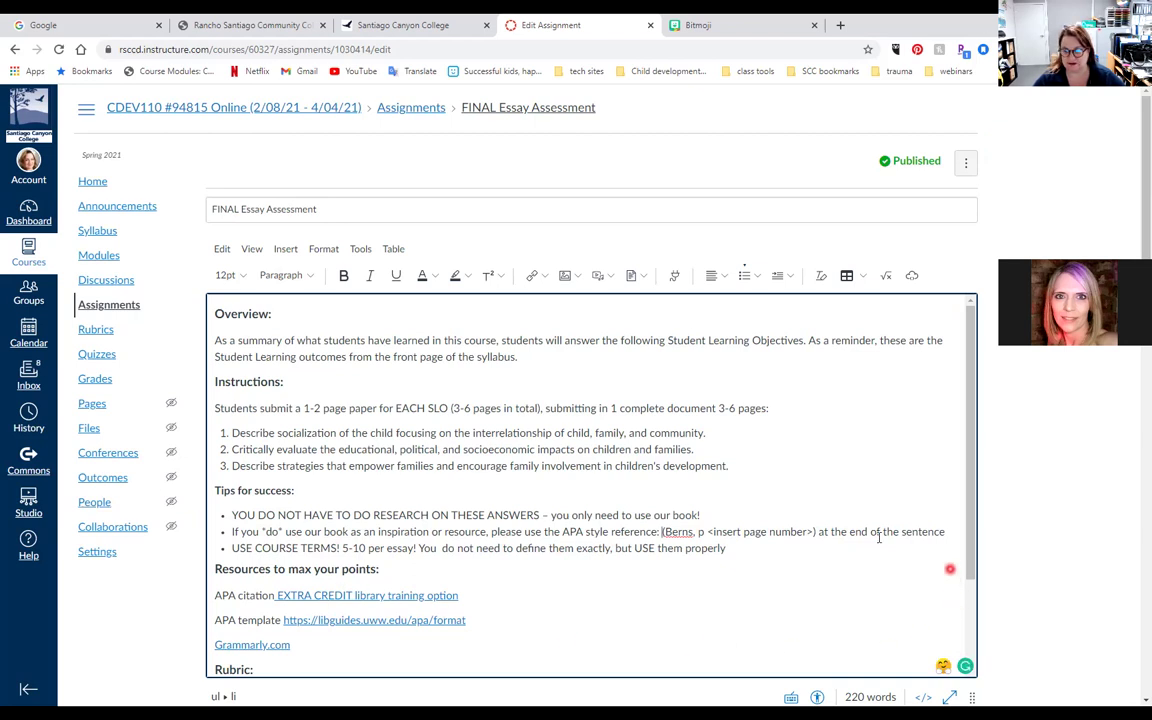
Step: Add a tip below the APA one: "If you QUOTE the book, use this format : According to", followed by the author's surname and ", page58,"
{"action": "left_click", "coordinate": [950, 532]}
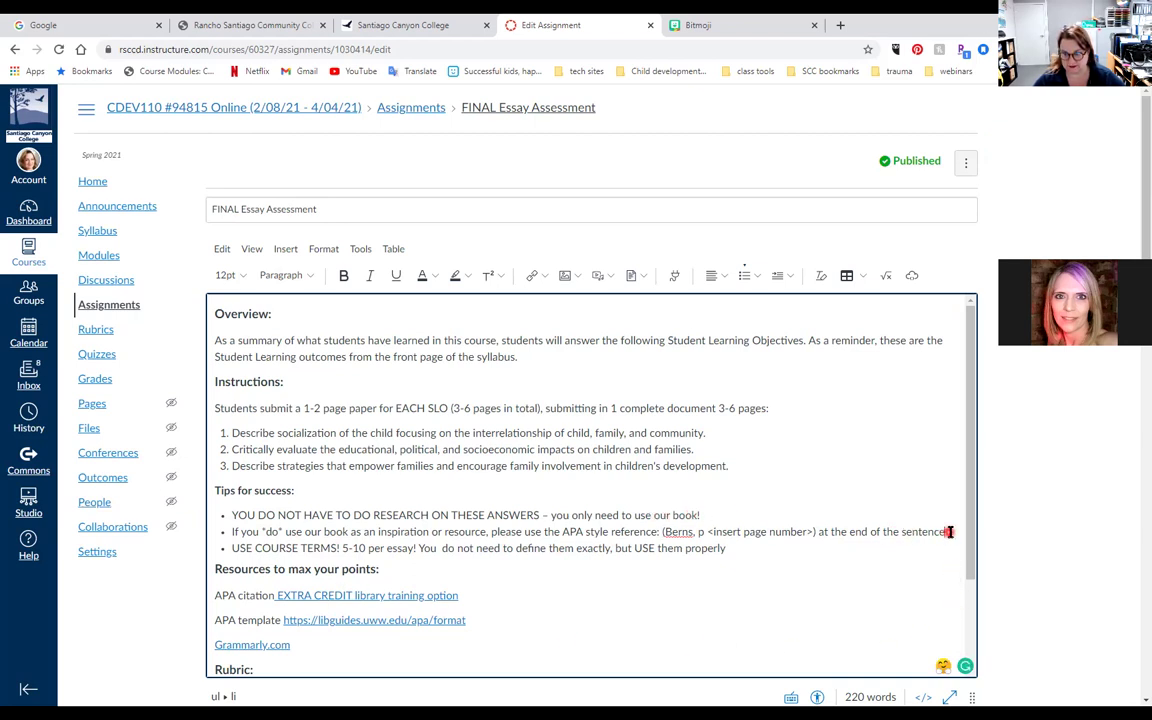
{"action": "key", "text": "Return"}
{"action": "type", "text": "If you QUOTE the book "}
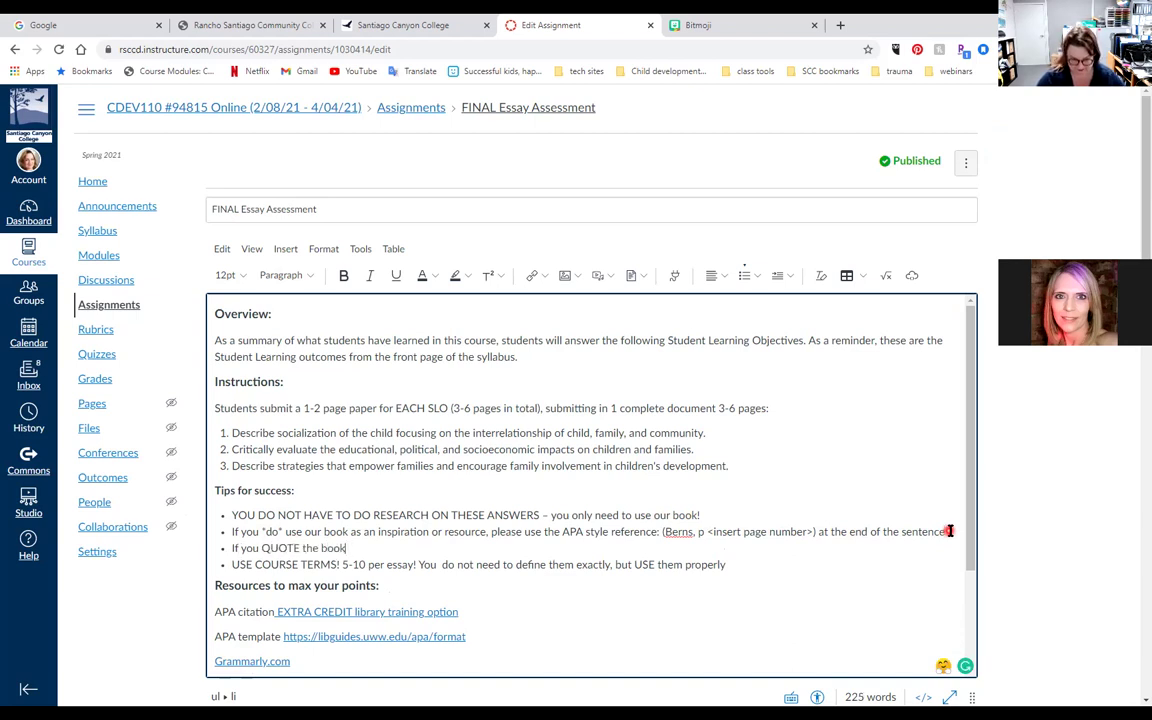
{"action": "type", "text": ", use this"}
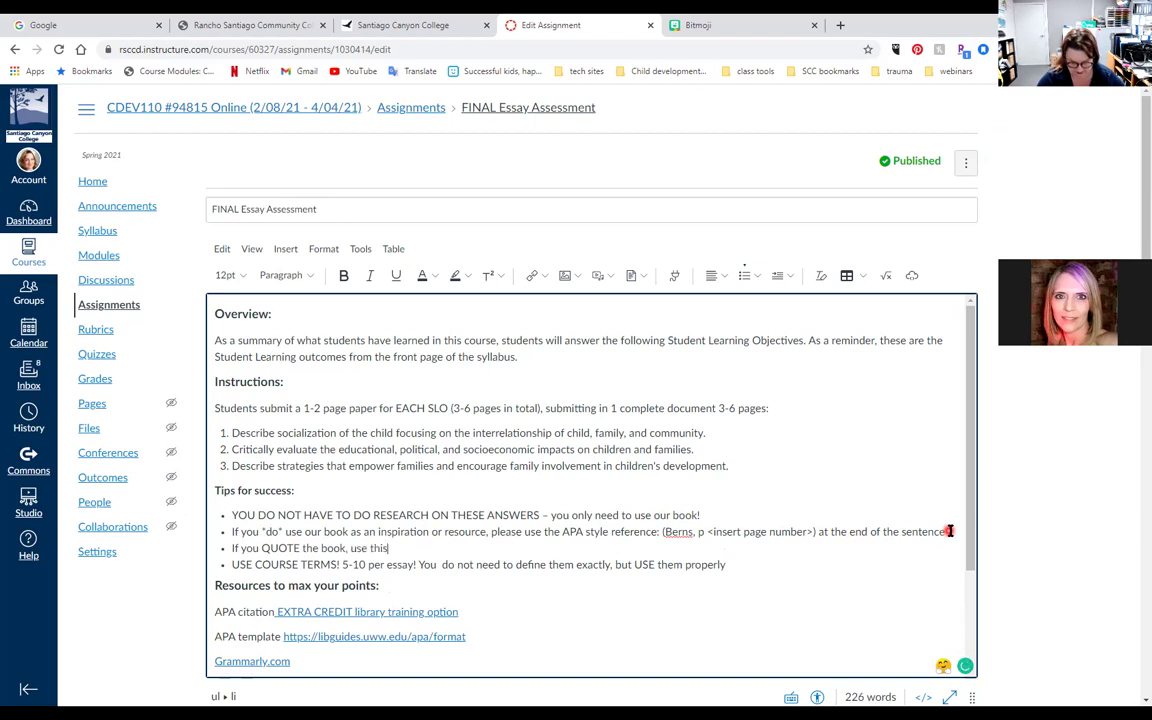
{"action": "type", "text": " format "}
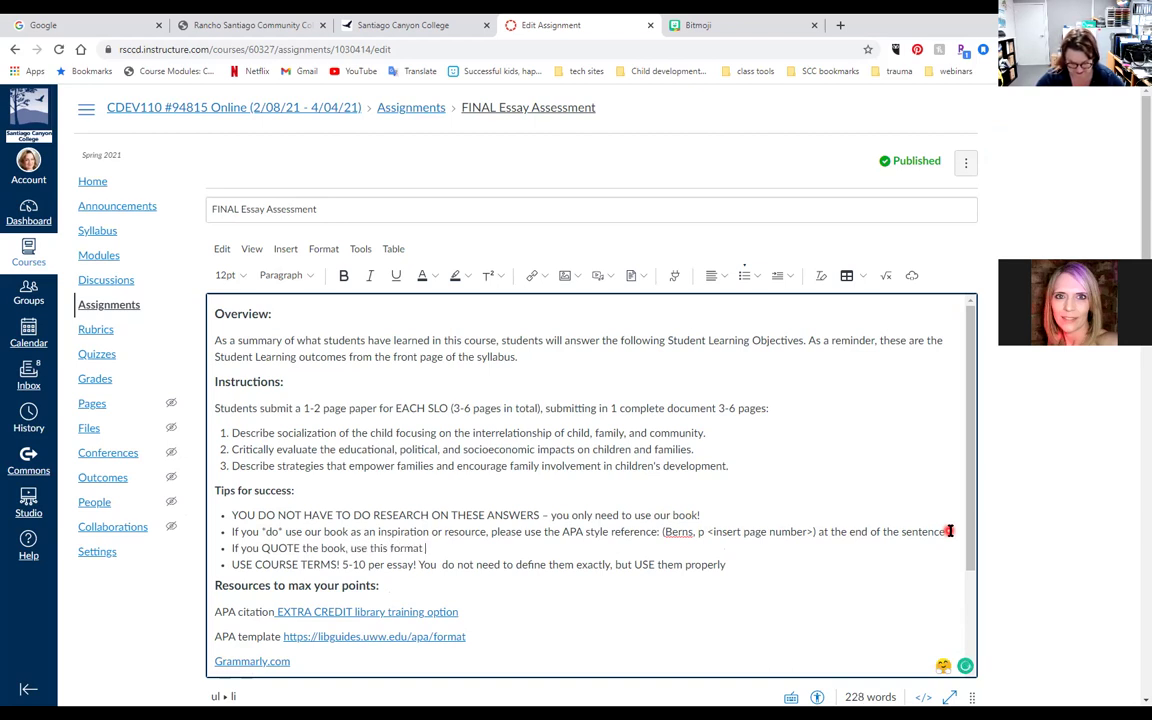
{"action": "type", "text": ": Ac"}
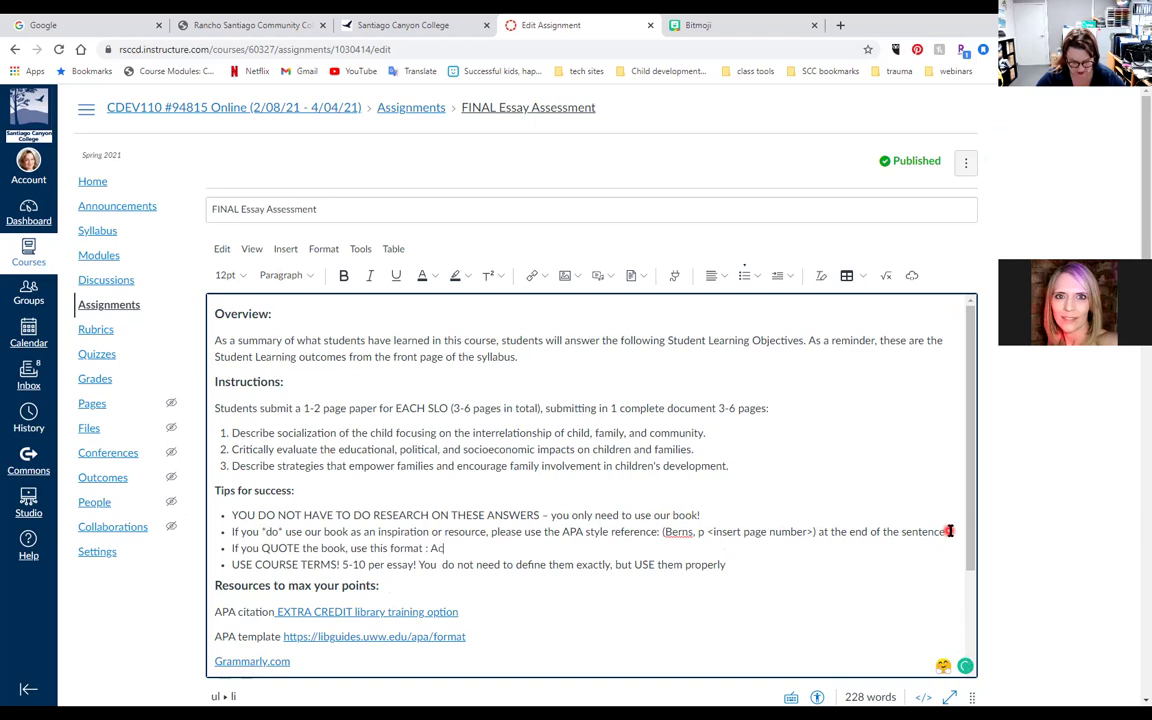
{"action": "type", "text": "cording to bern"}
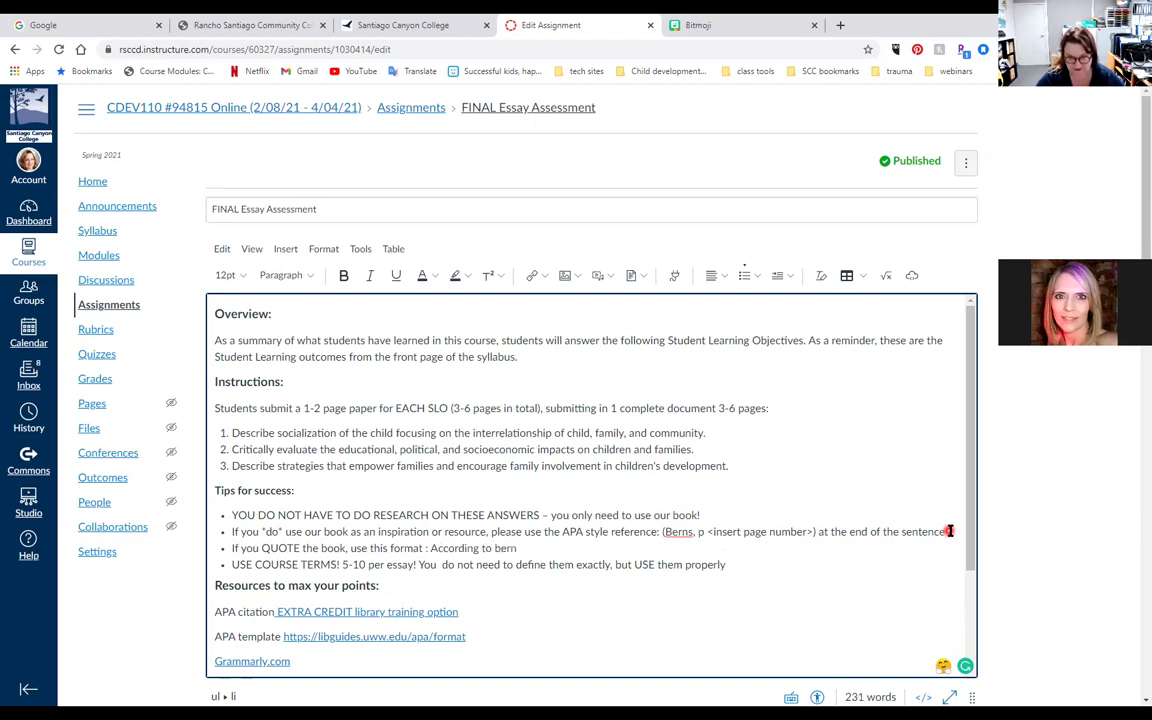
{"action": "type", "text": "s, page"}
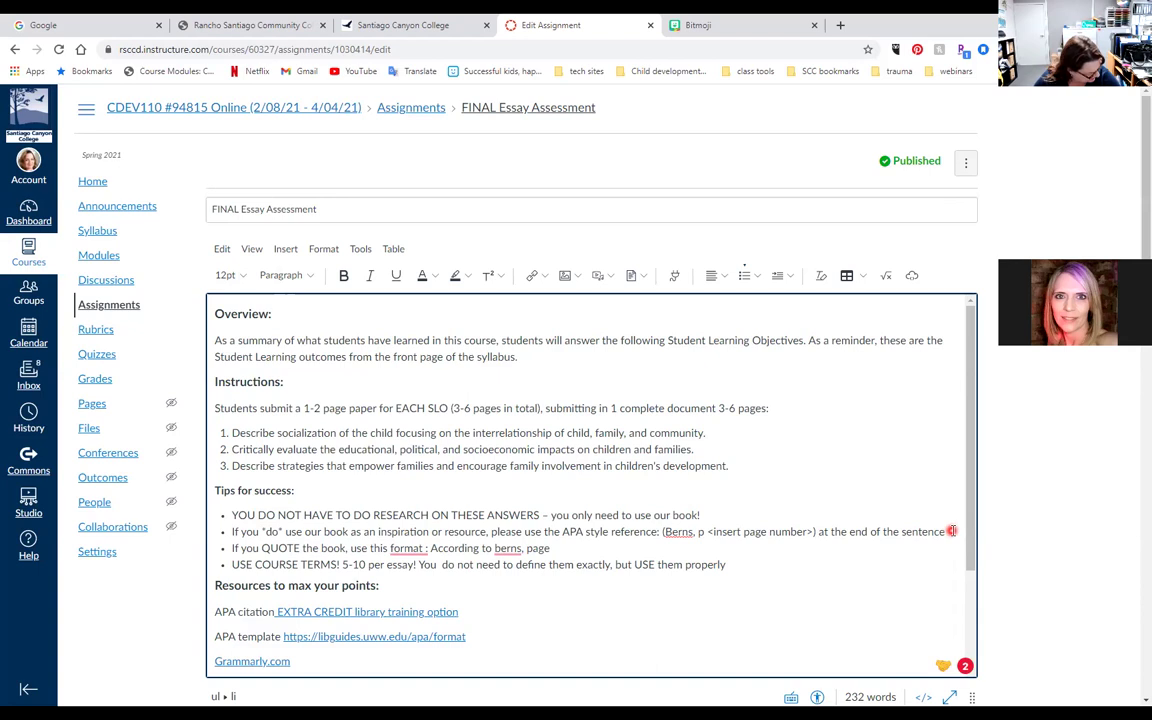
{"action": "type", "text": "58"}
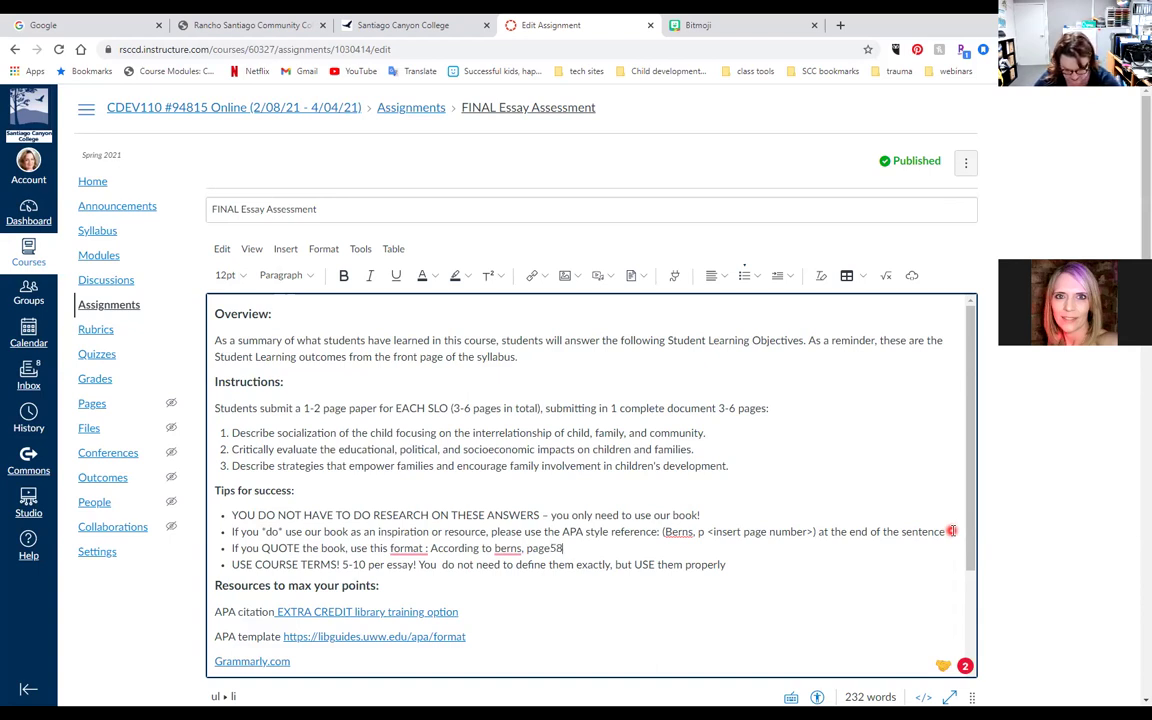
{"action": "type", "text": ","}
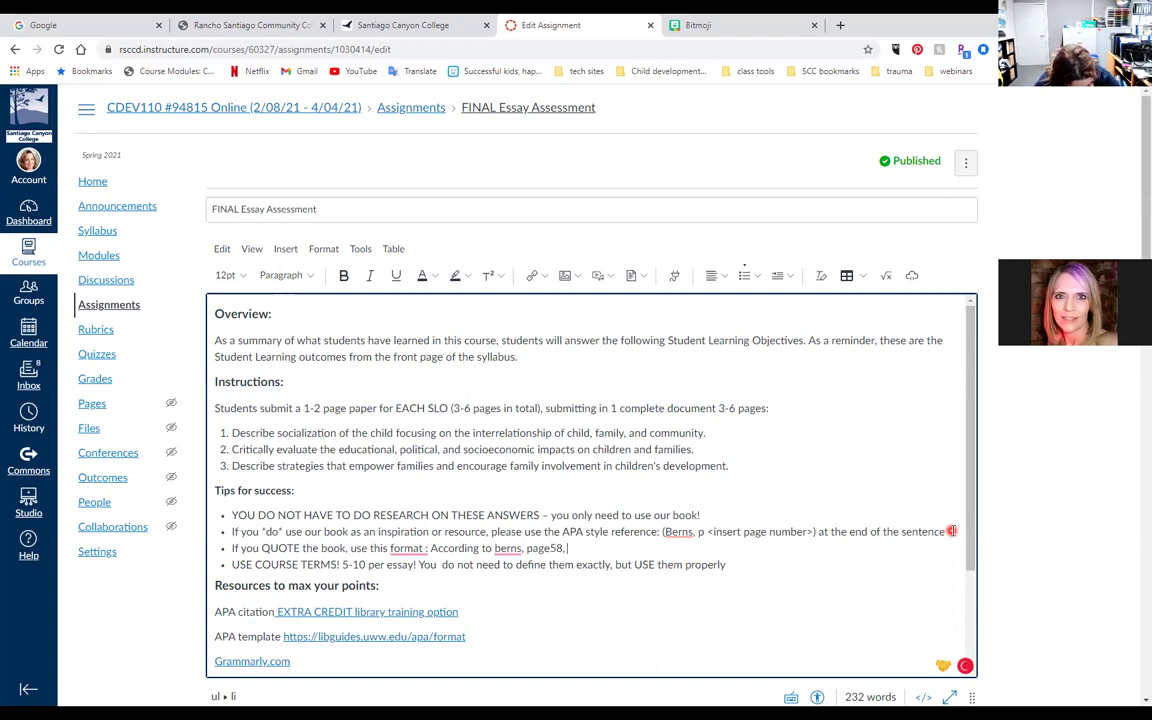
Step: Continue the quote tip with "Affect emerges from person-to-person interaction" and end it with a closing quotation mark
{"action": "type", "text": " Affect emerges from person-to-person"}
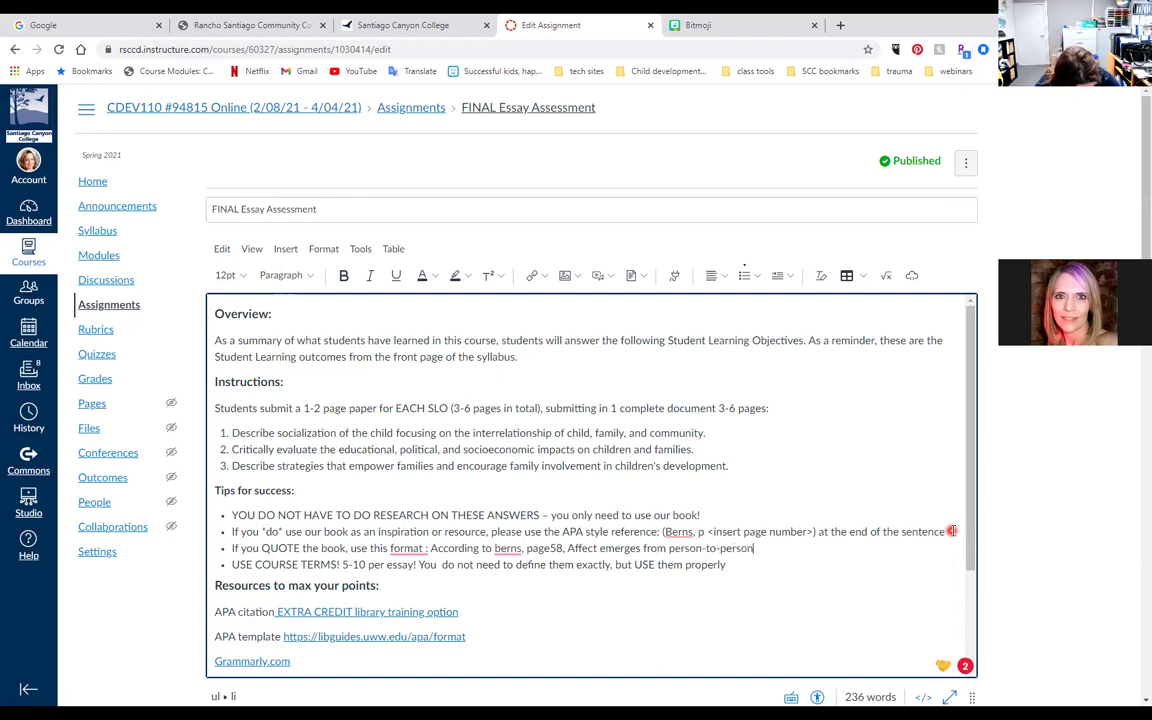
{"action": "type", "text": " inte"}
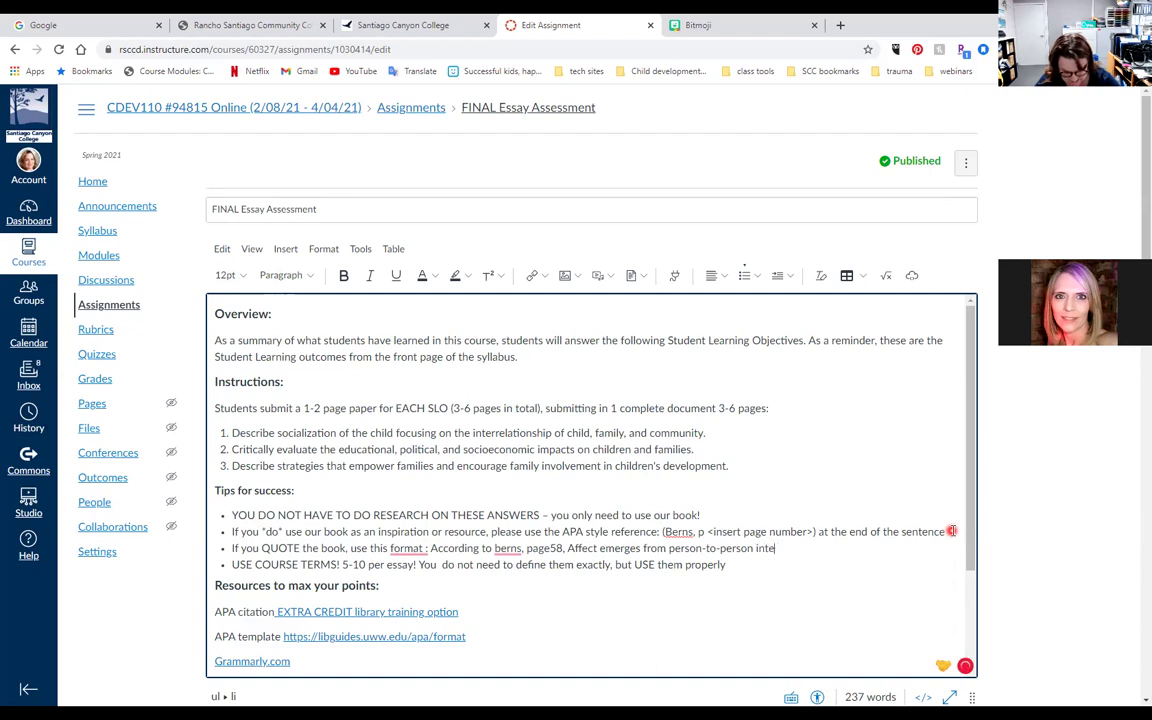
{"action": "type", "text": "ractio"}
{"action": "key", "text": "BackSpace"}
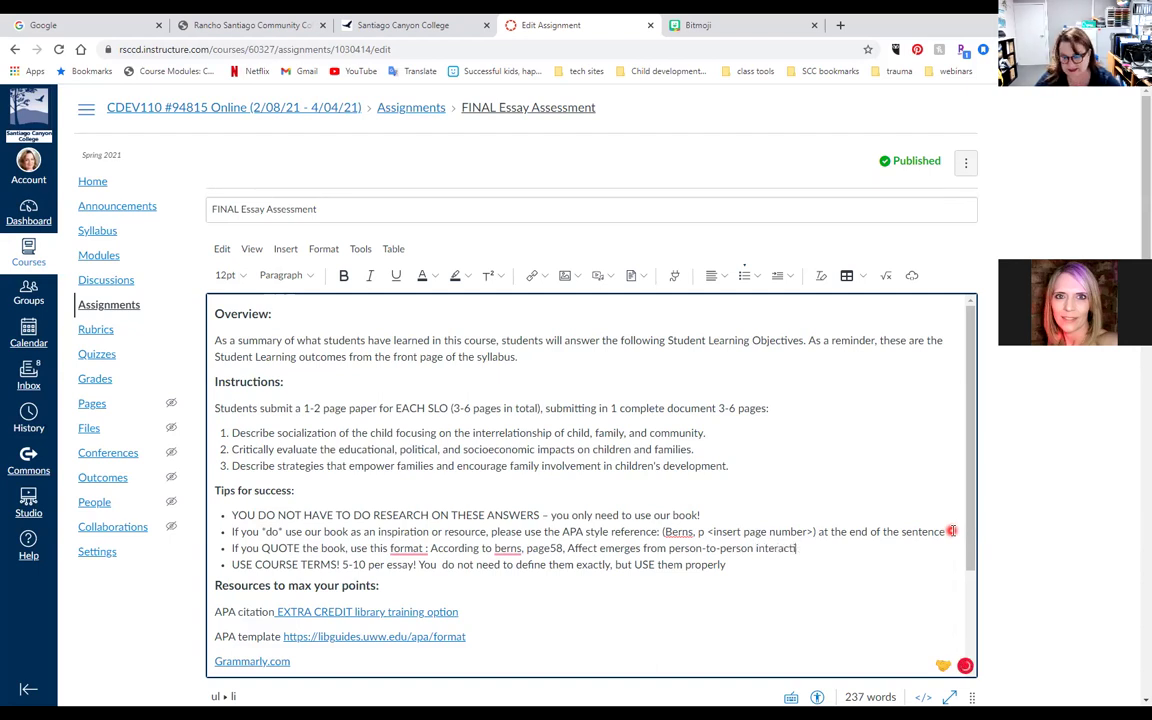
{"action": "type", "text": "on."}
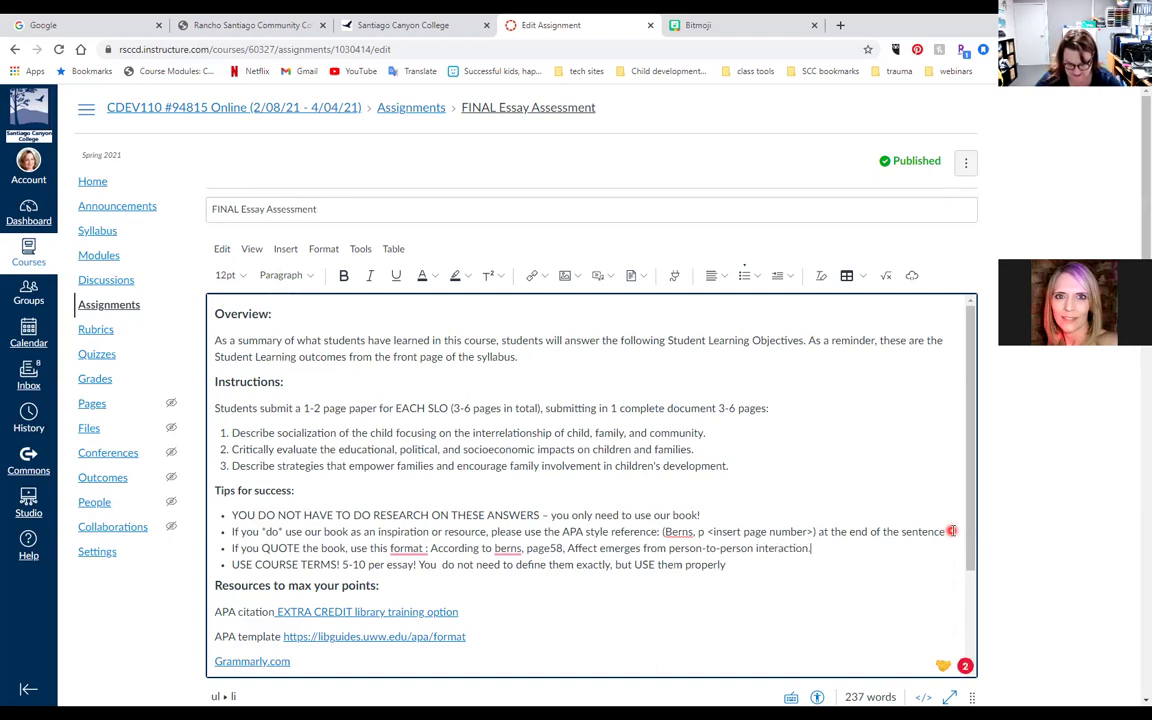
{"action": "key", "text": "BackSpace"}
{"action": "type", "text": "\""}
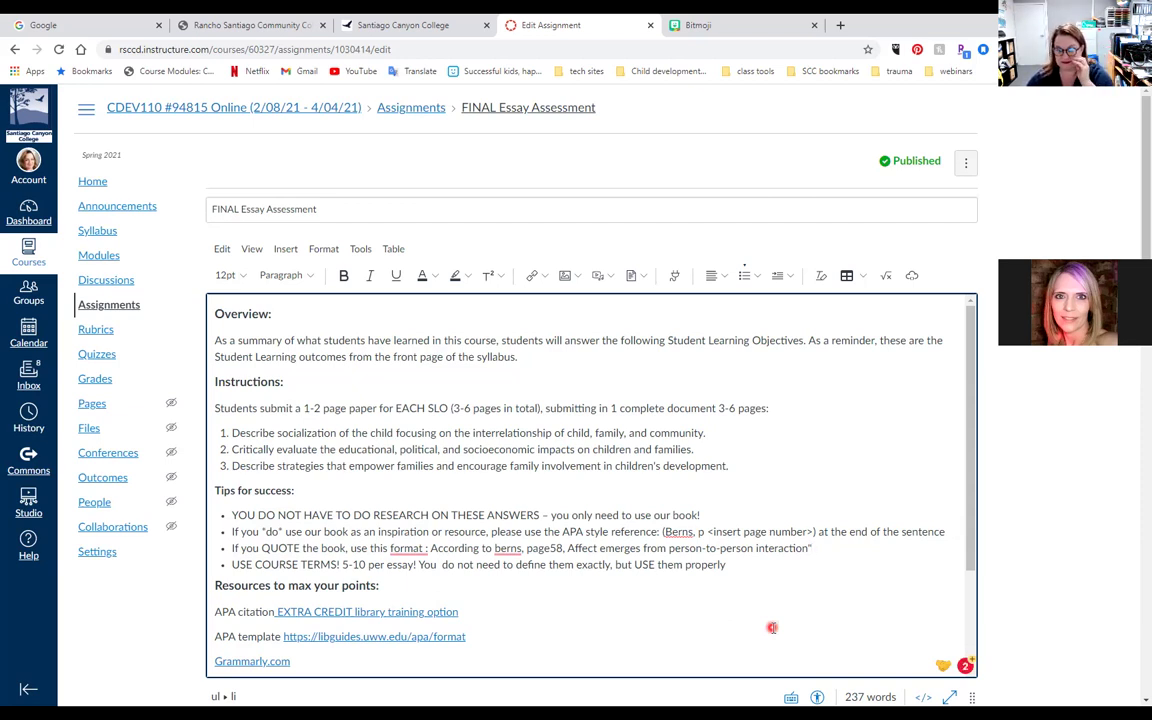
Step: Correct the spacing of the page reference in the quote tip so it reads "page 58,"
{"action": "left_click", "coordinate": [548, 548]}
{"action": "left_click", "coordinate": [566, 548]}
{"action": "key", "text": "BackSpace"}
{"action": "type", "text": ","}
{"action": "left_click", "coordinate": [549, 548]}
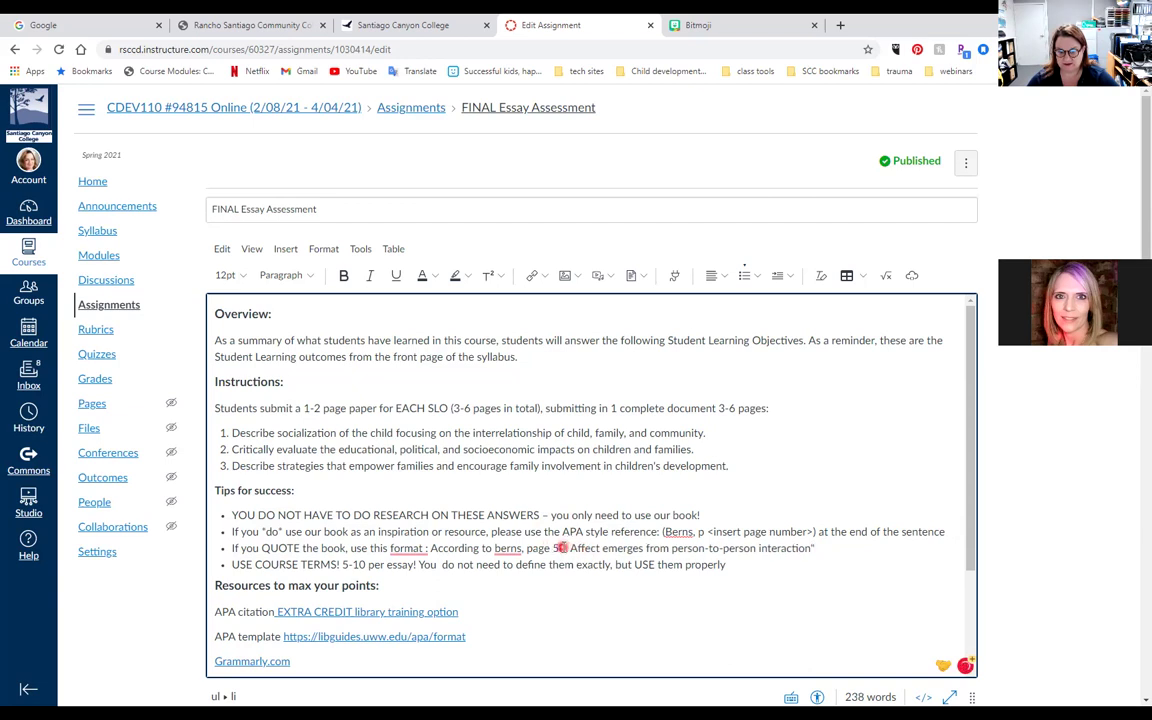
Step: Capitalize the first letter of the textbook author's surname in the quote tip
{"action": "left_click", "coordinate": [500, 548]}
{"action": "key", "text": "BackSpace"}
{"action": "type", "text": "B"}
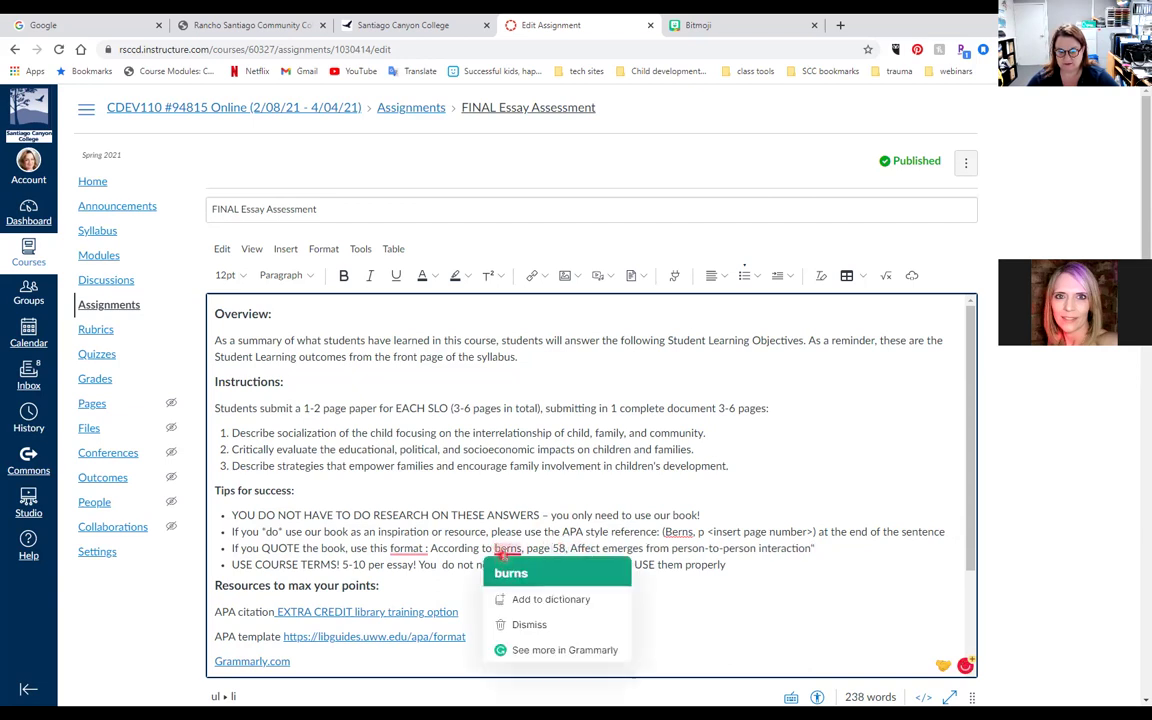
{"action": "key", "text": "BackSpace"}
{"action": "type", "text": "B"}
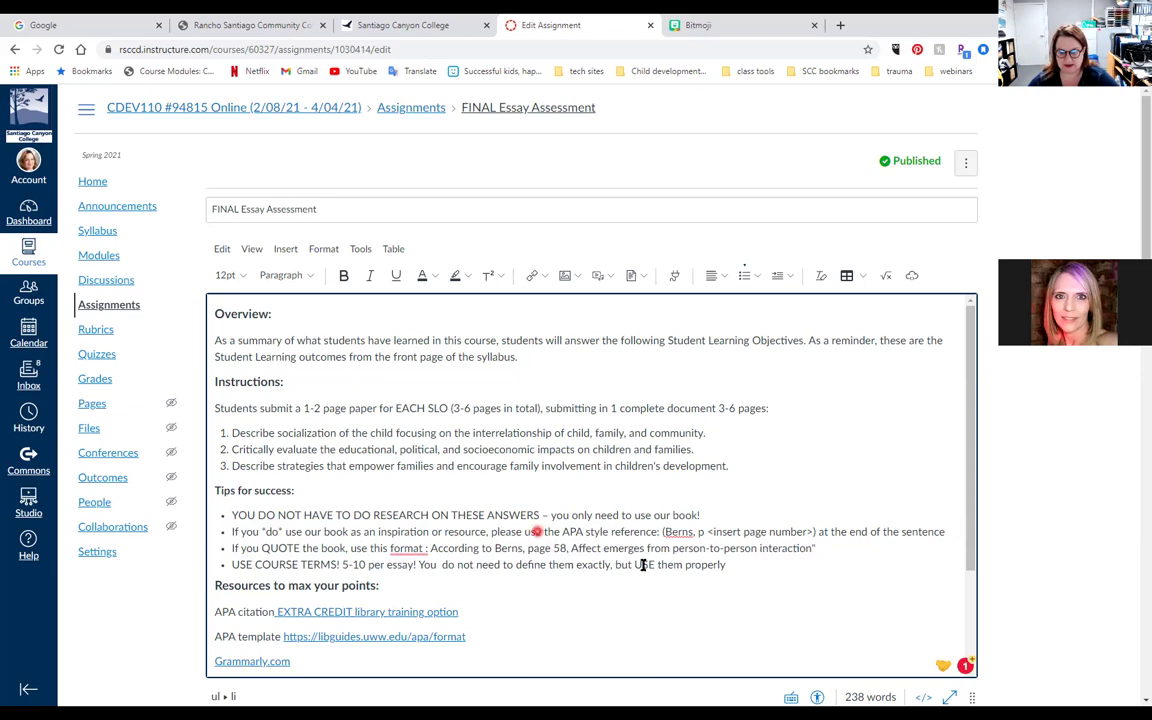
Step: Add an opening quotation mark before "Affect" in the quote tip and remove the space before the colon after "format"
{"action": "left_click", "coordinate": [571, 548]}
{"action": "type", "text": "\""}
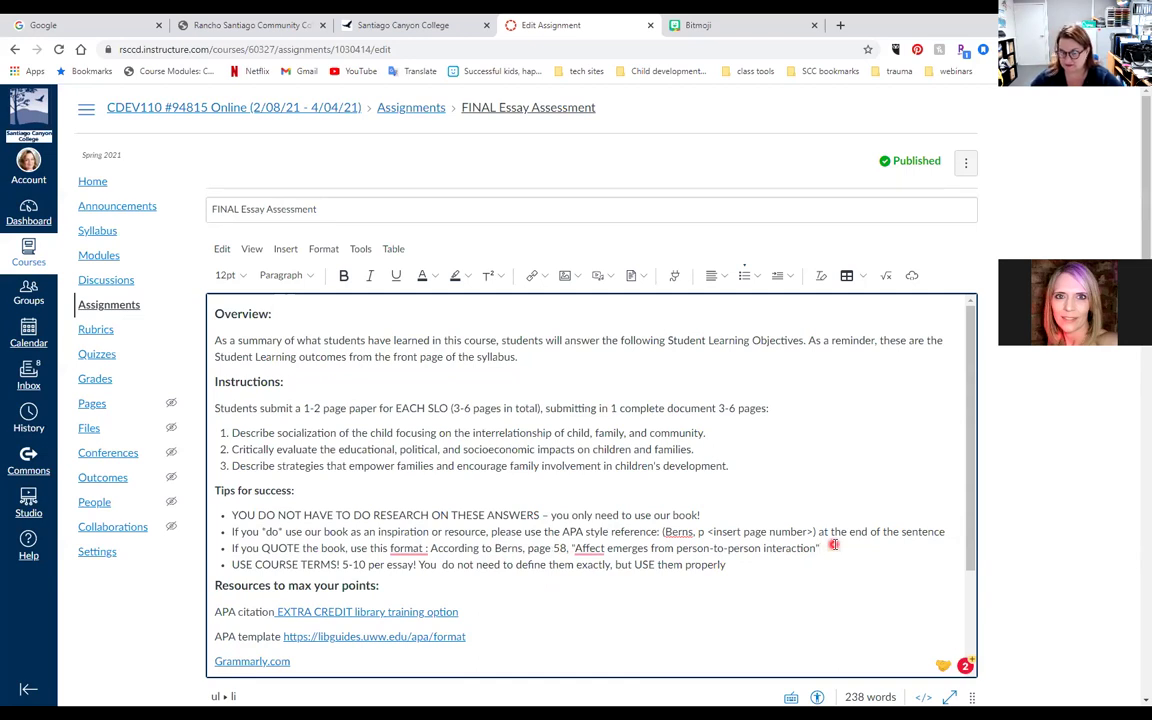
{"action": "mouse_move", "coordinate": [418, 549]}
{"action": "left_click", "coordinate": [426, 587]}
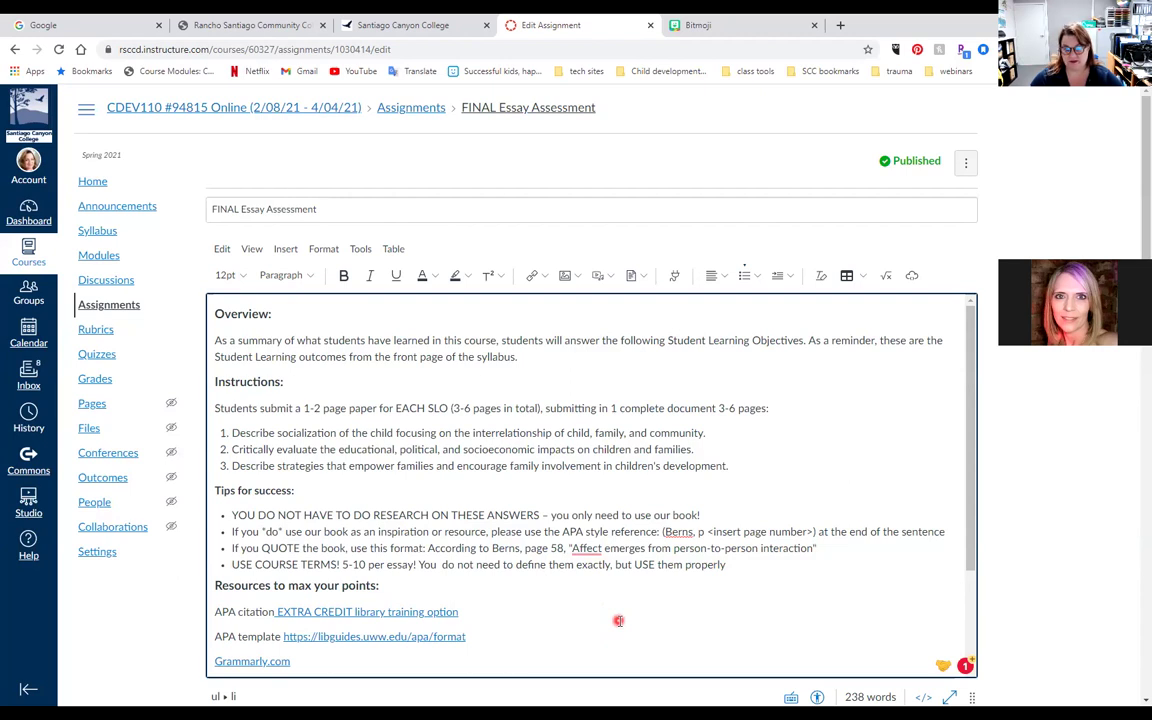
{"action": "scroll", "coordinate": [618, 621], "scroll_direction": "down", "scroll_amount": 3}
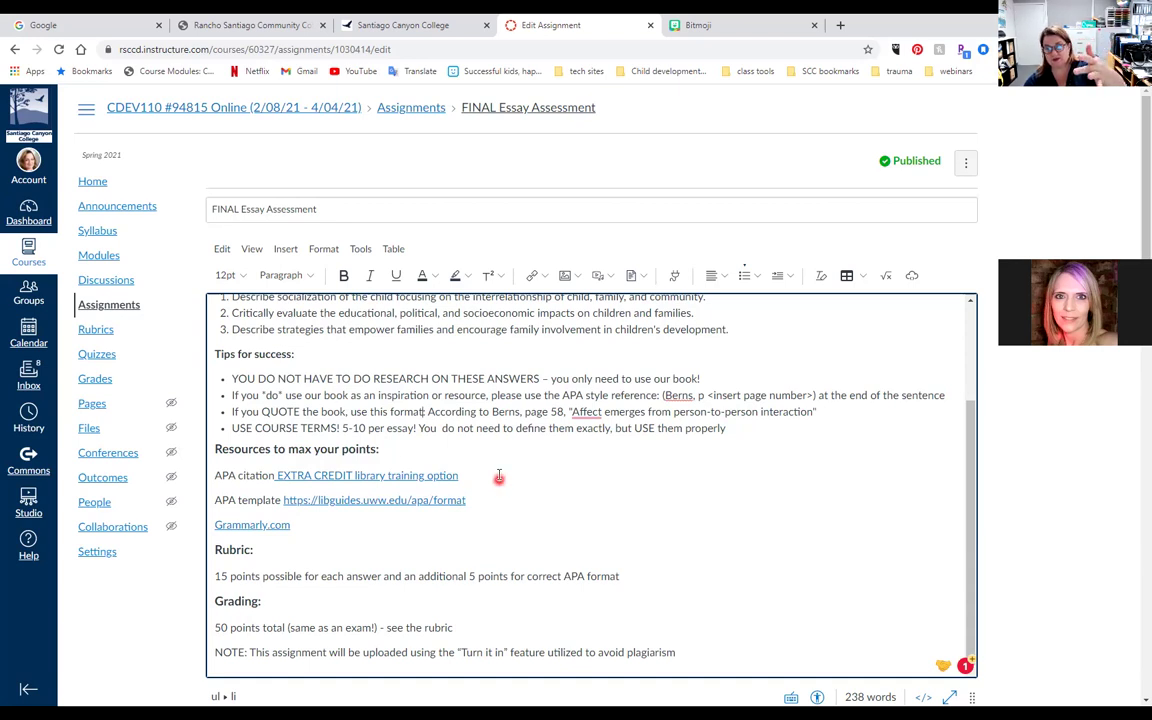
{"action": "type", "text": ":"}
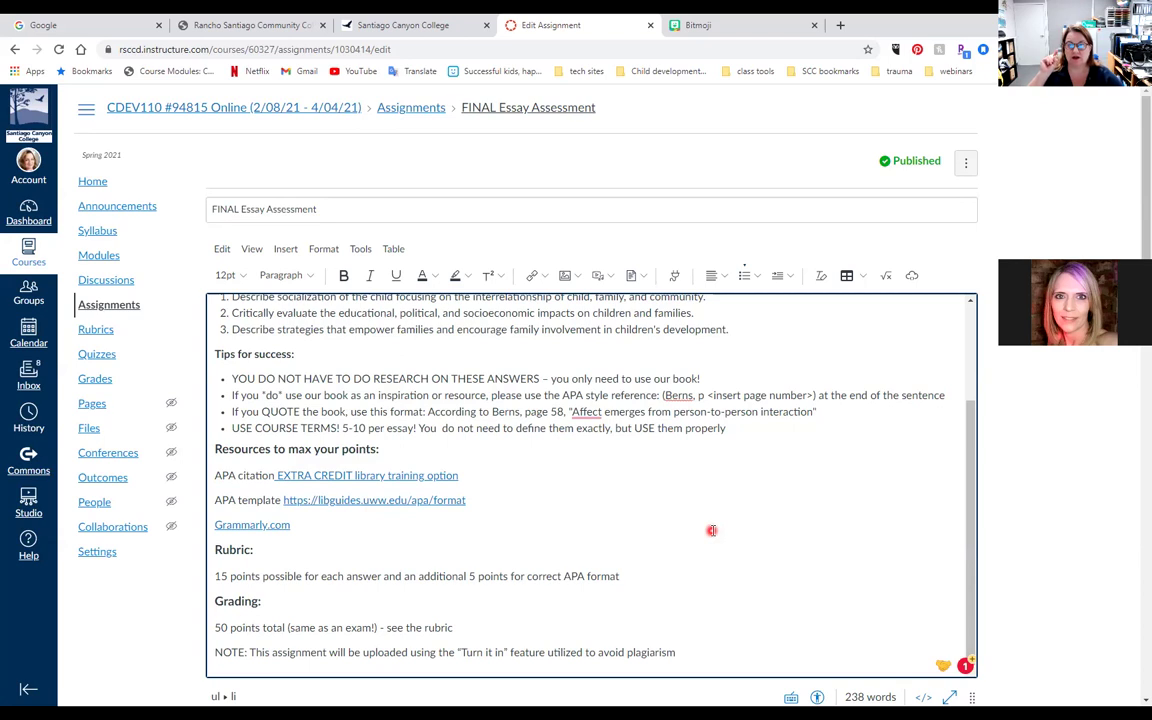
{"action": "type", "text": ":"}
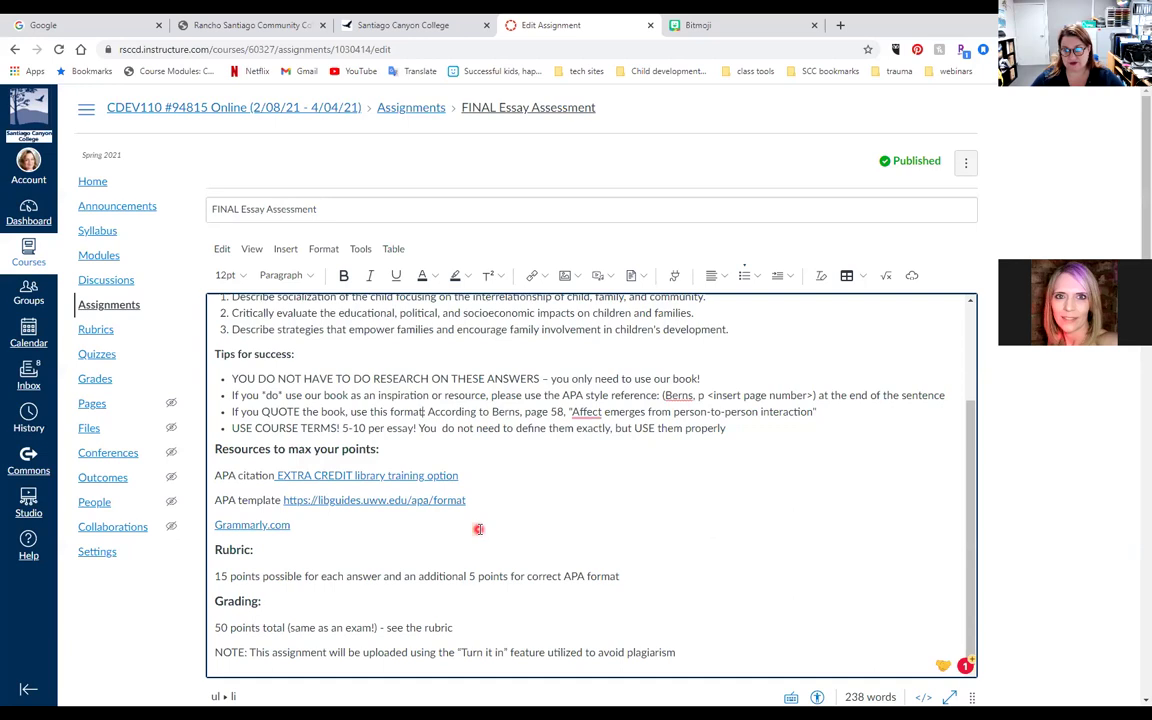
{"action": "type", "text": ":"}
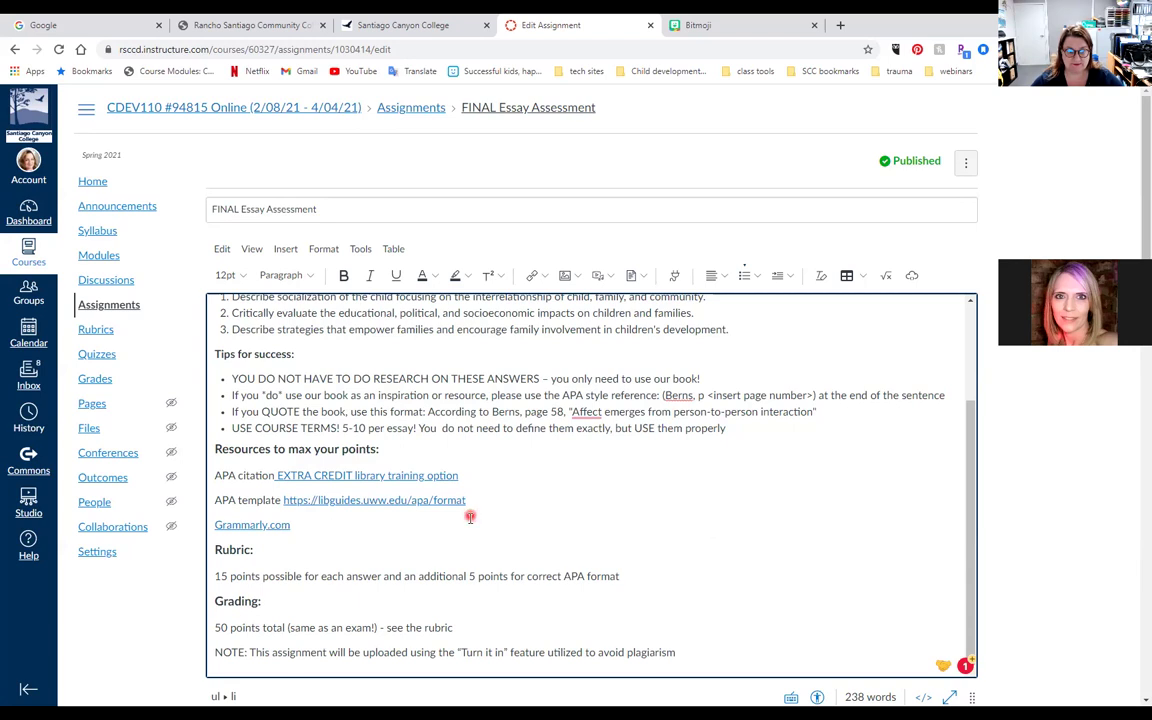
Step: Close the browser tabs for Rancho Santiago Community College and Santiago Canyon College
{"action": "scroll", "coordinate": [470, 517], "scroll_direction": "down", "scroll_amount": 2}
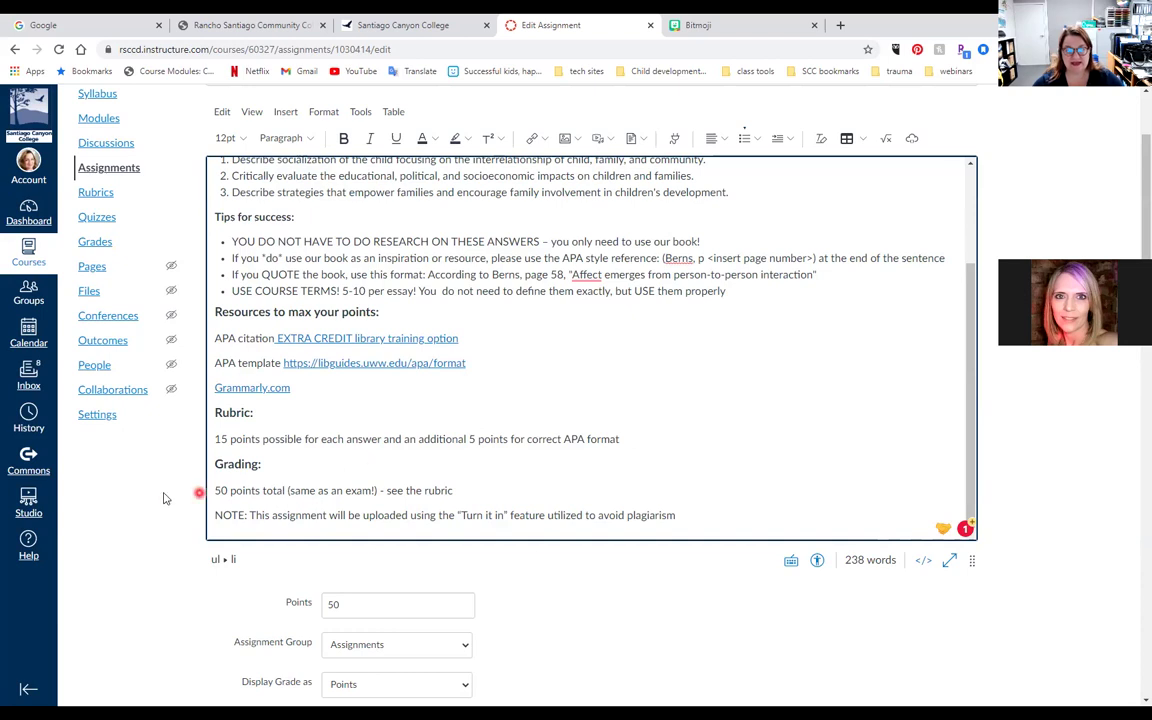
{"action": "scroll", "coordinate": [290, 485], "scroll_direction": "down", "scroll_amount": 2}
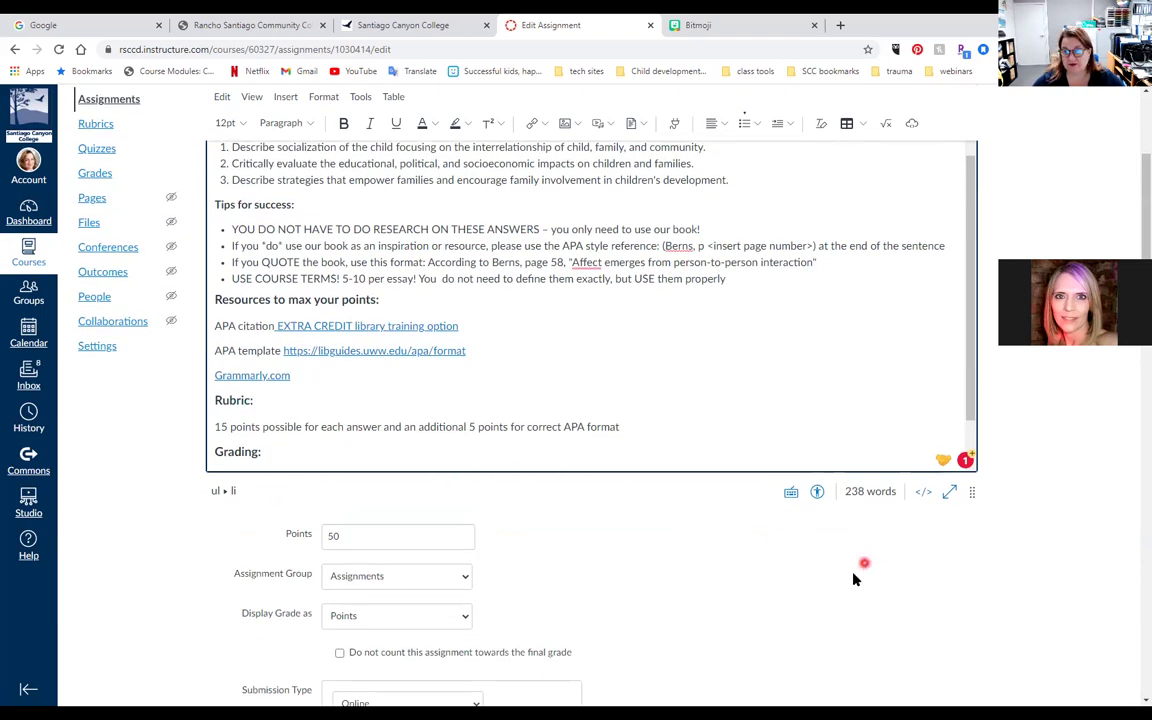
{"action": "scroll", "coordinate": [840, 580], "scroll_direction": "up", "scroll_amount": 3}
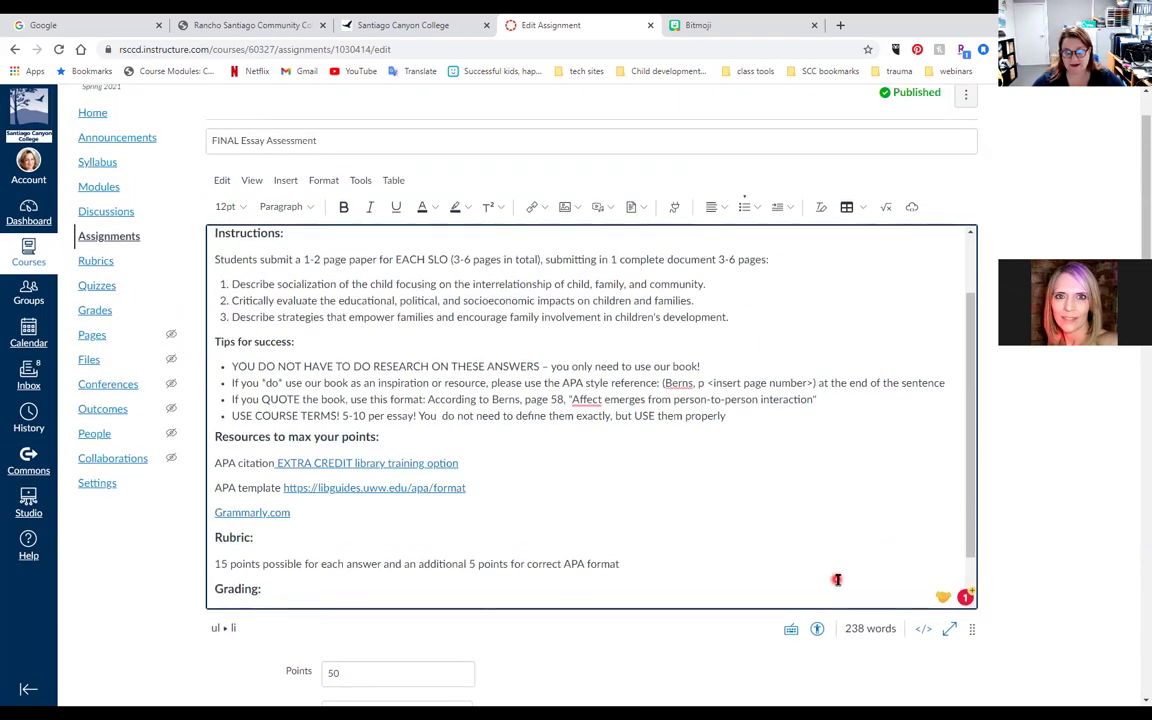
{"action": "scroll", "coordinate": [786, 536], "scroll_direction": "down", "scroll_amount": 2}
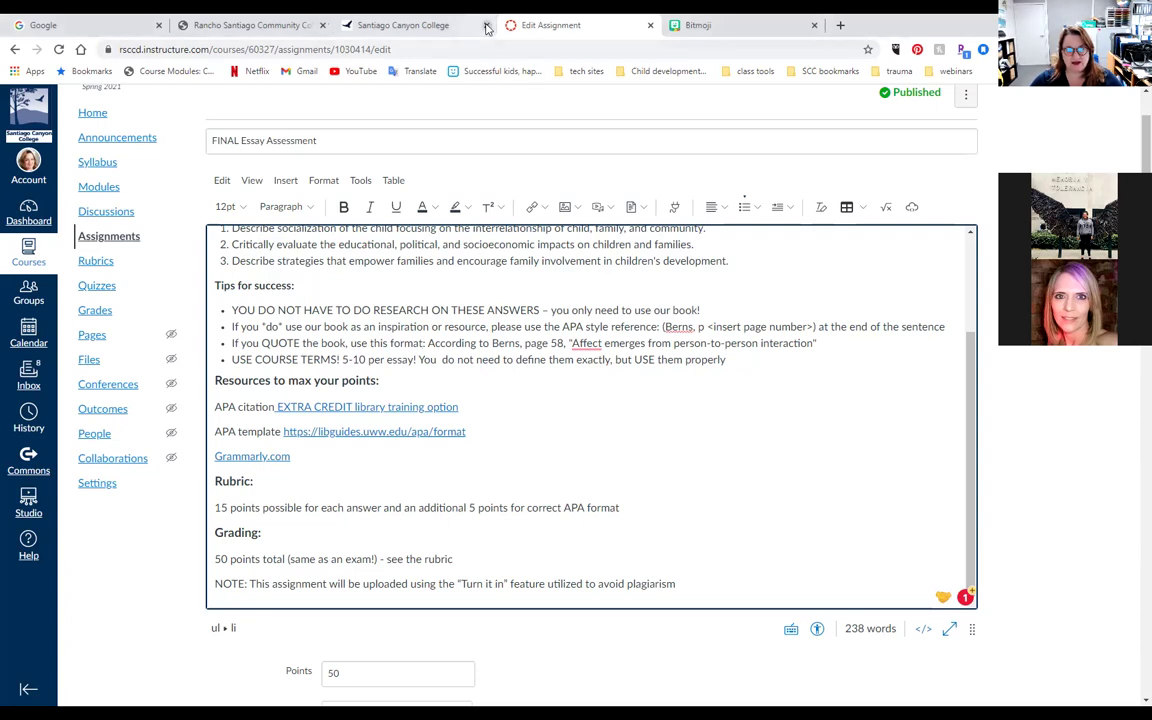
{"action": "middle_click", "coordinate": [348, 20]}
{"action": "middle_click", "coordinate": [291, 25]}
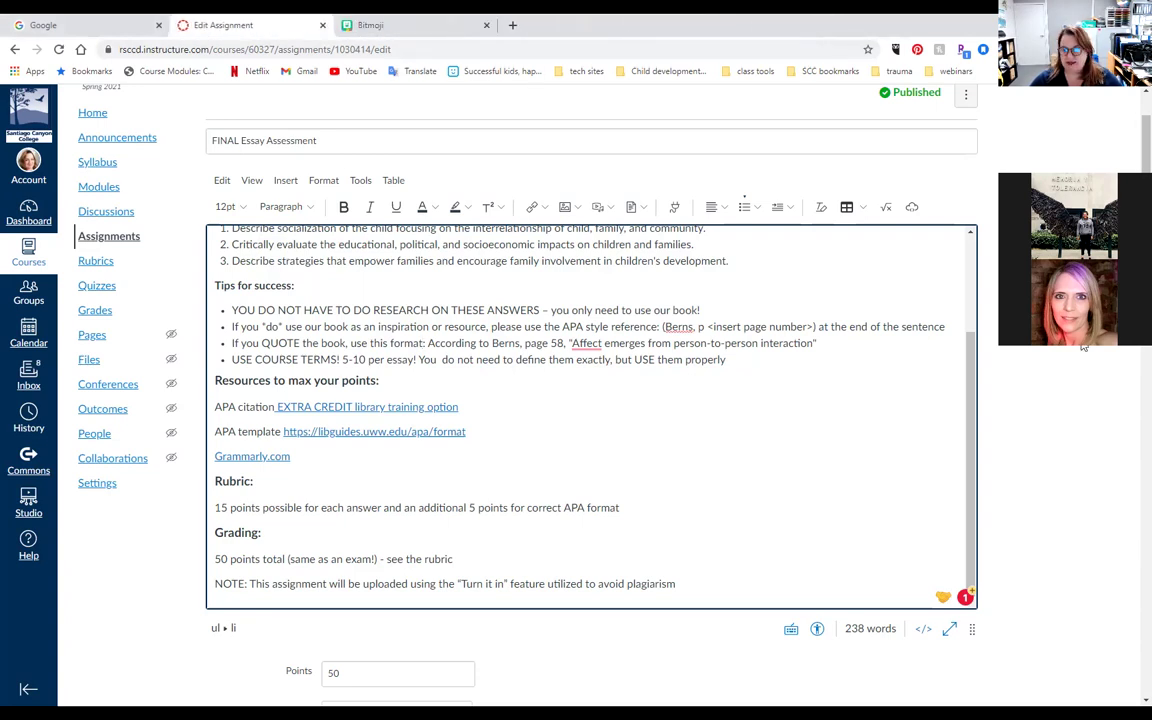
Step: Save the edited FINAL Essay Assessment without notifying users of the change
{"action": "scroll", "coordinate": [1020, 380], "scroll_direction": "up", "scroll_amount": 1}
{"action": "scroll", "coordinate": [1020, 380], "scroll_direction": "down", "scroll_amount": 20}
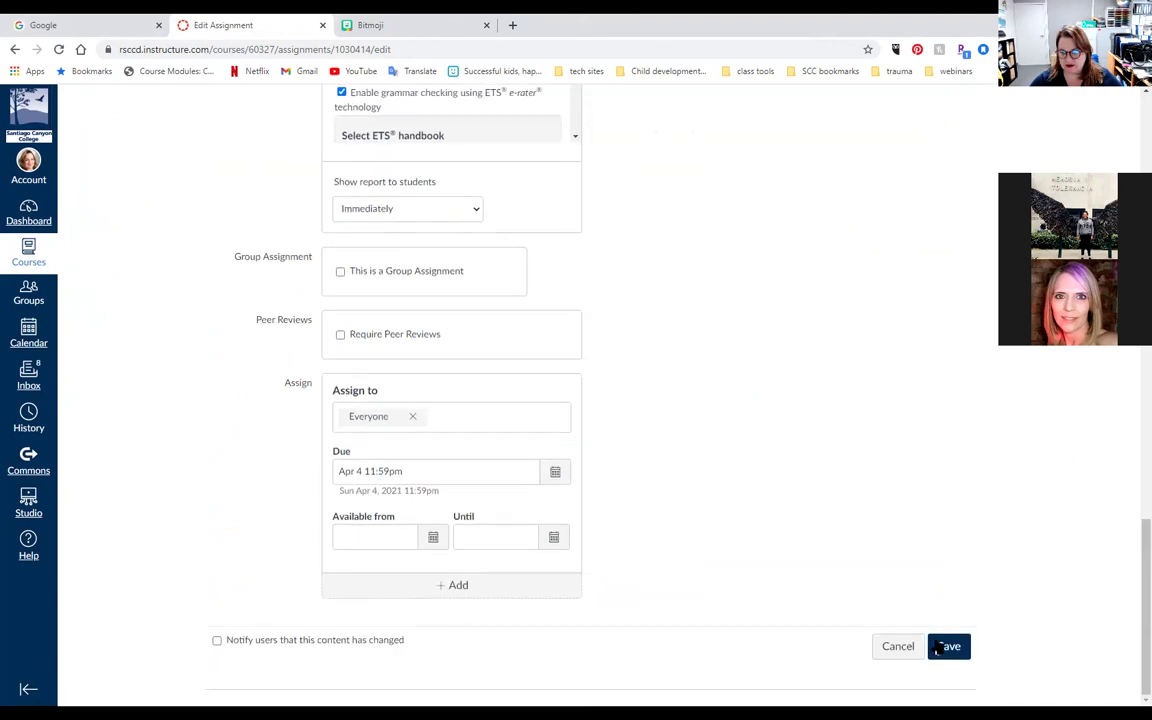
{"action": "left_click", "coordinate": [946, 646]}
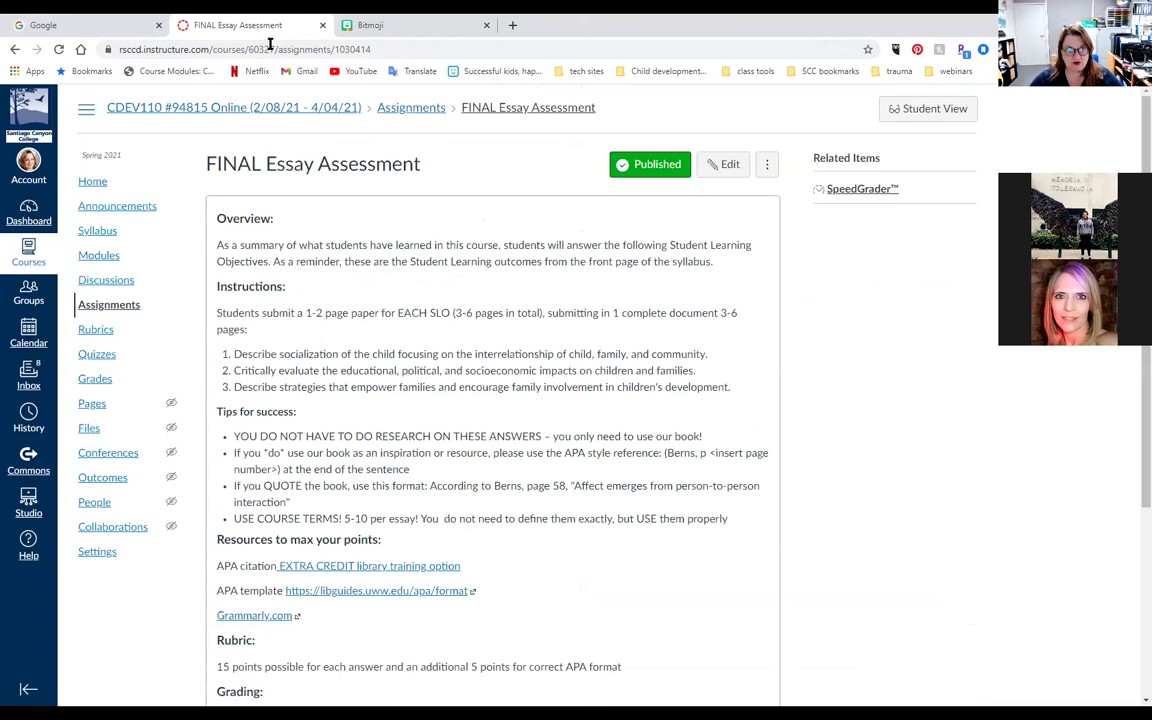
Step: Close the Google and Bitmoji tabs and reload the FINAL Essay Assessment page
{"action": "left_click", "coordinate": [158, 25]}
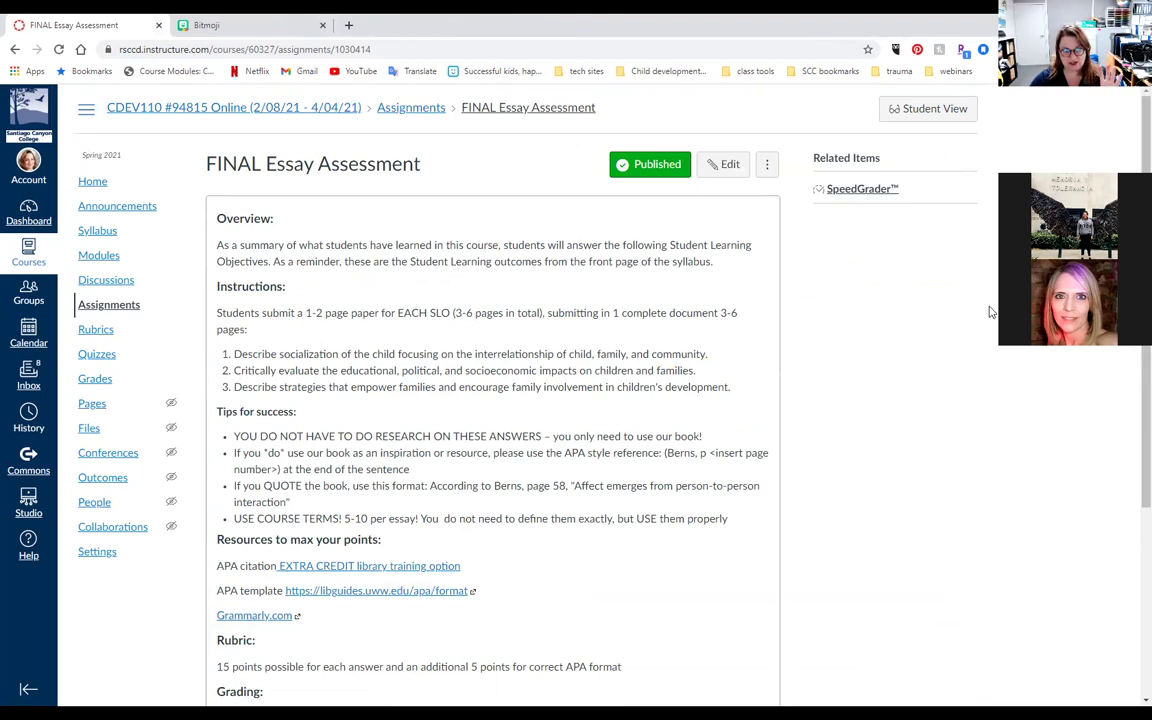
{"action": "left_click", "coordinate": [322, 25]}
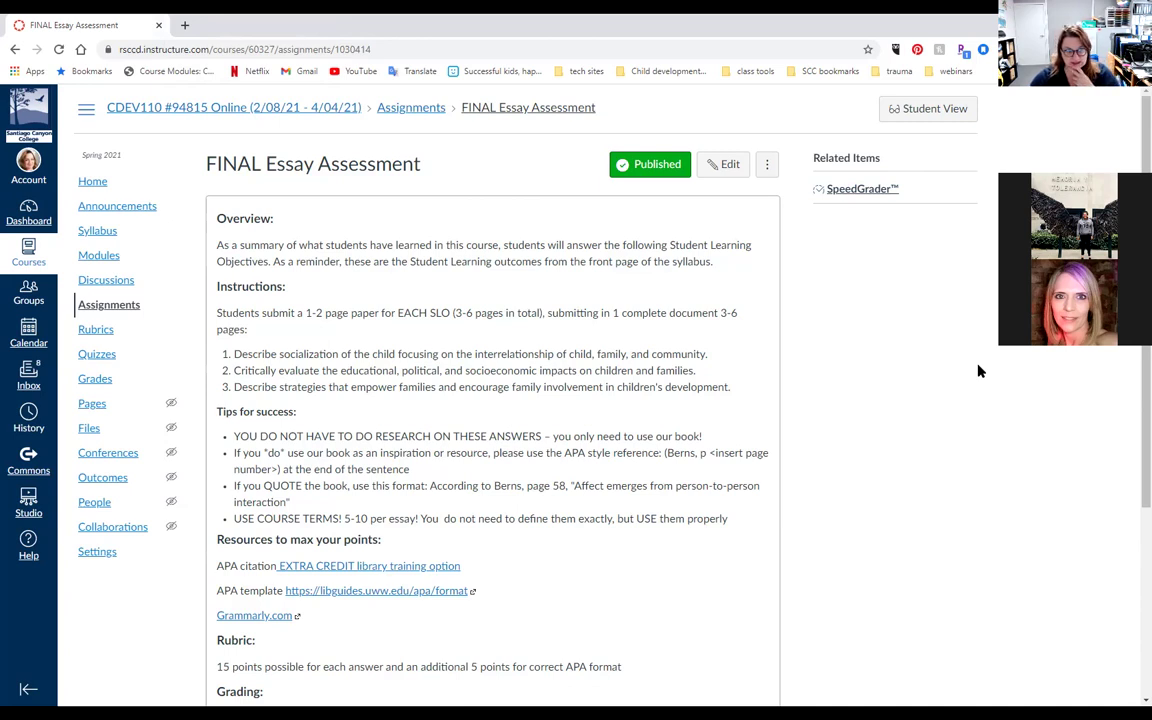
{"action": "left_click", "coordinate": [59, 49]}
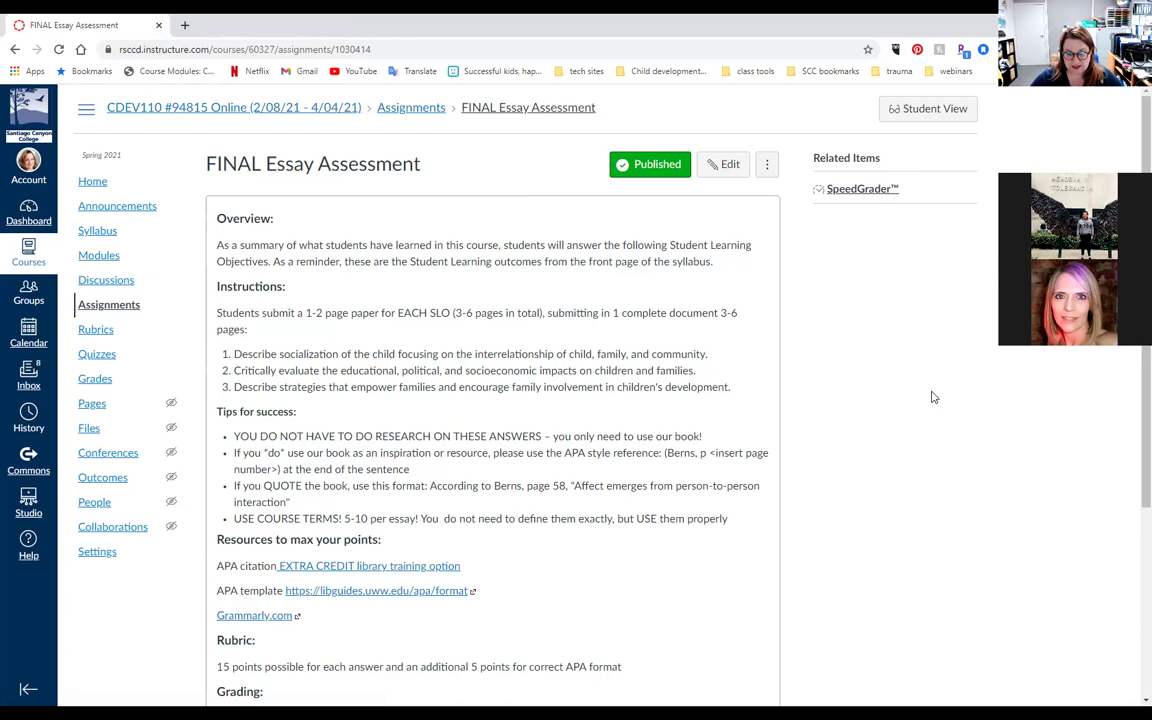
{"action": "scroll", "coordinate": [932, 397], "scroll_direction": "down", "scroll_amount": 3}
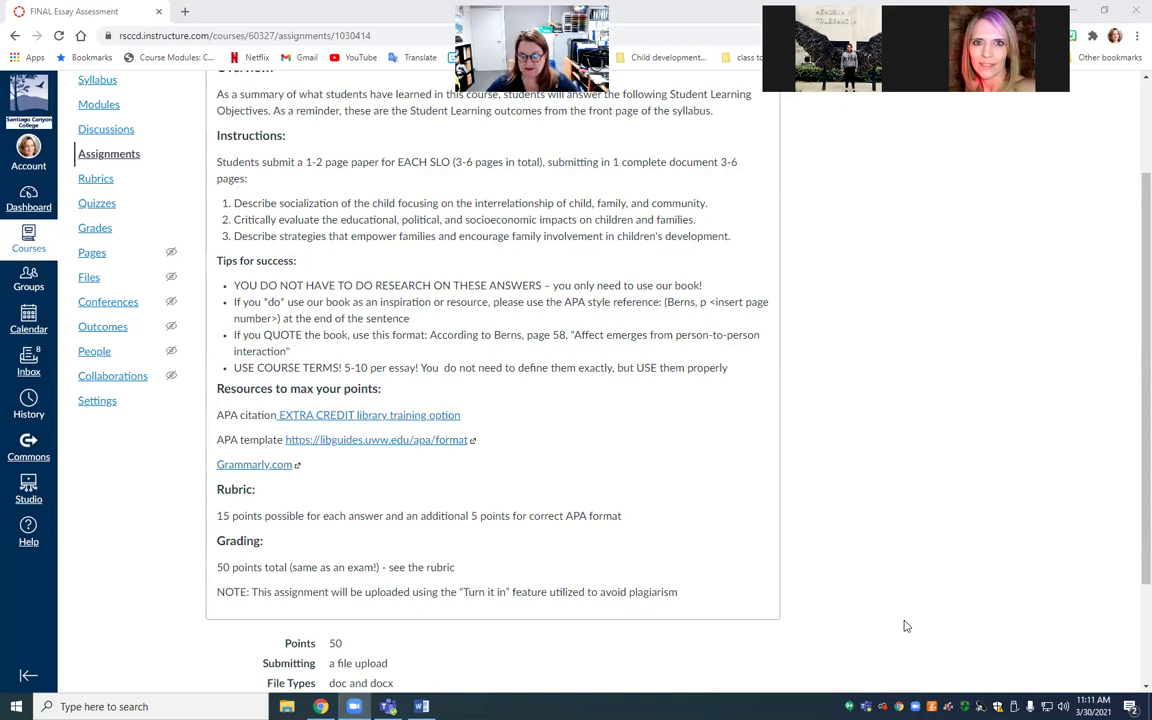
Step: Switch to the sample essay document in Word and look through its title page and Essay1 page
{"action": "key", "text": "alt+Tab"}
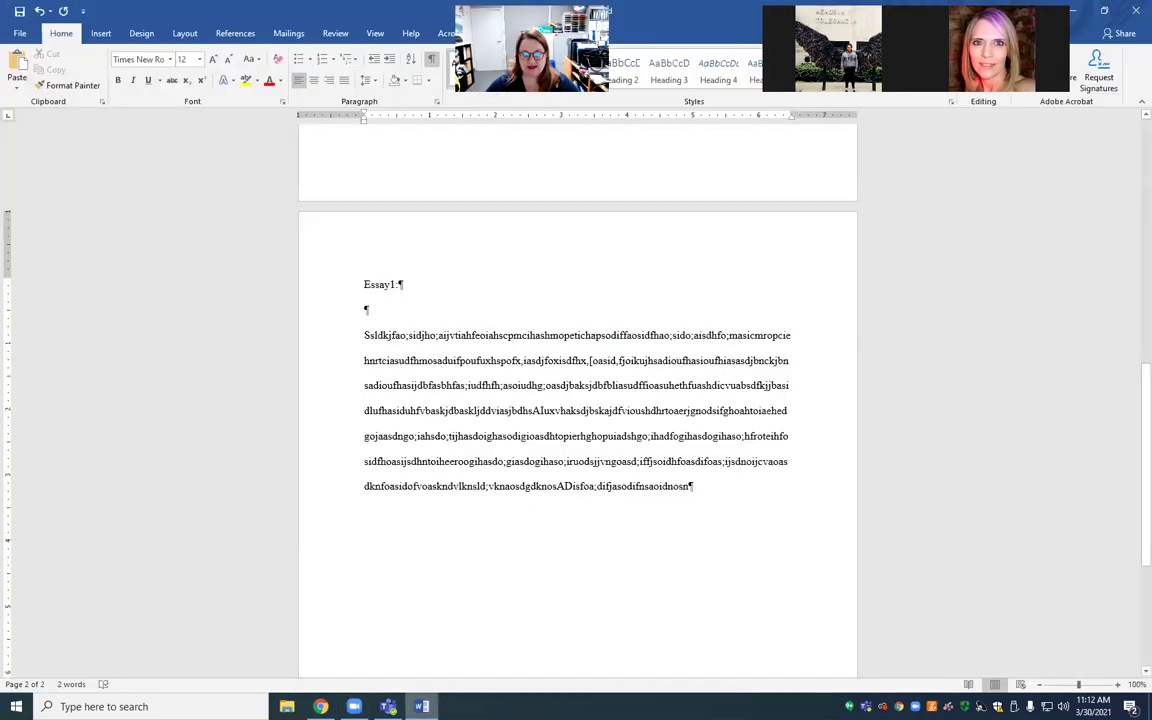
{"action": "scroll", "coordinate": [827, 433], "scroll_direction": "up", "scroll_amount": 5}
{"action": "scroll", "coordinate": [827, 433], "scroll_direction": "up", "scroll_amount": 5}
{"action": "scroll", "coordinate": [823, 433], "scroll_direction": "down", "scroll_amount": 15}
{"action": "scroll", "coordinate": [823, 433], "scroll_direction": "up", "scroll_amount": 10}
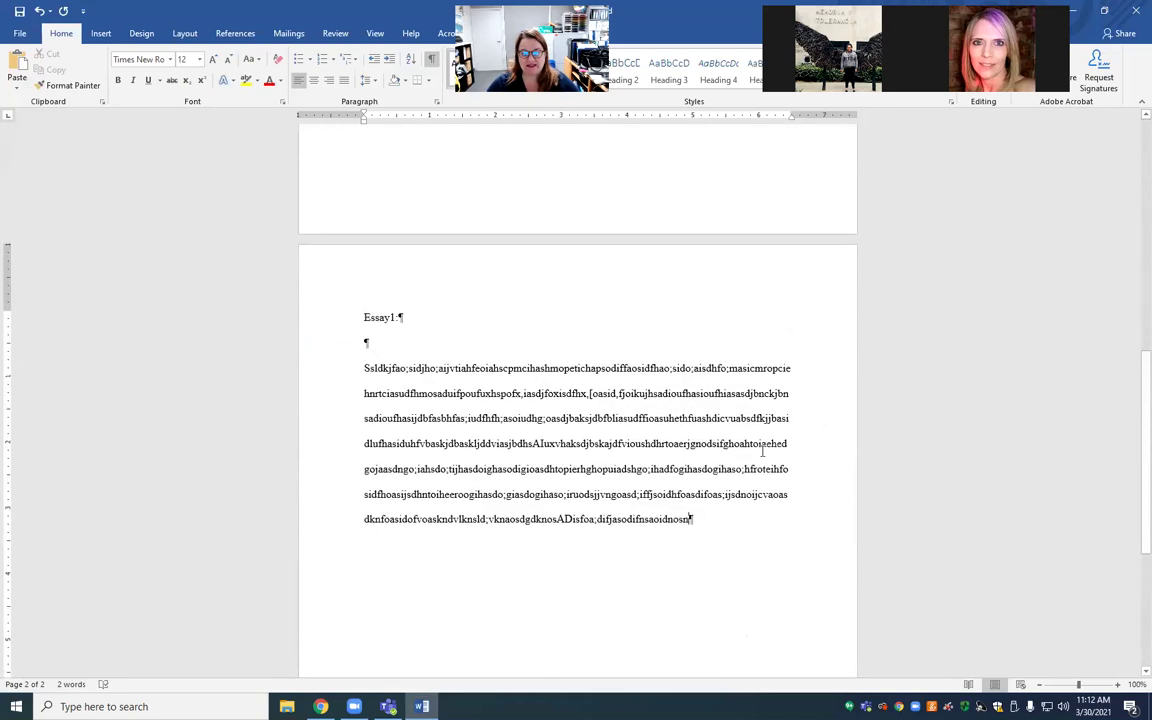
{"action": "scroll", "coordinate": [792, 452], "scroll_direction": "down", "scroll_amount": 10}
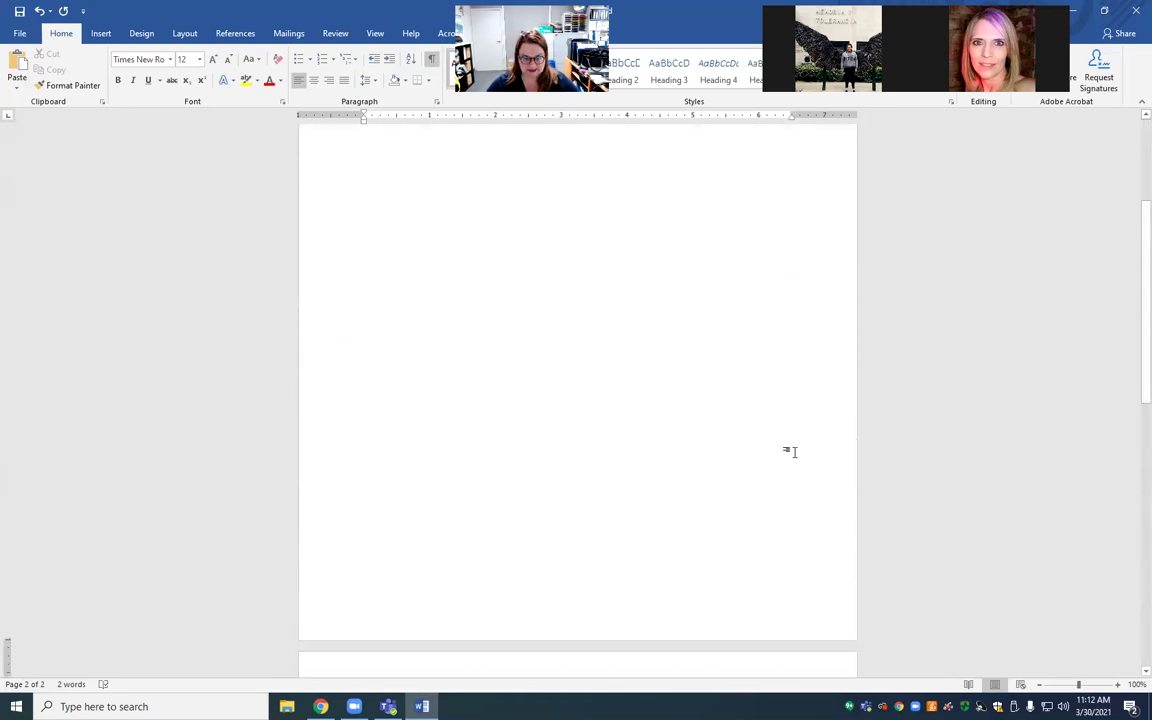
{"action": "left_click", "coordinate": [766, 510]}
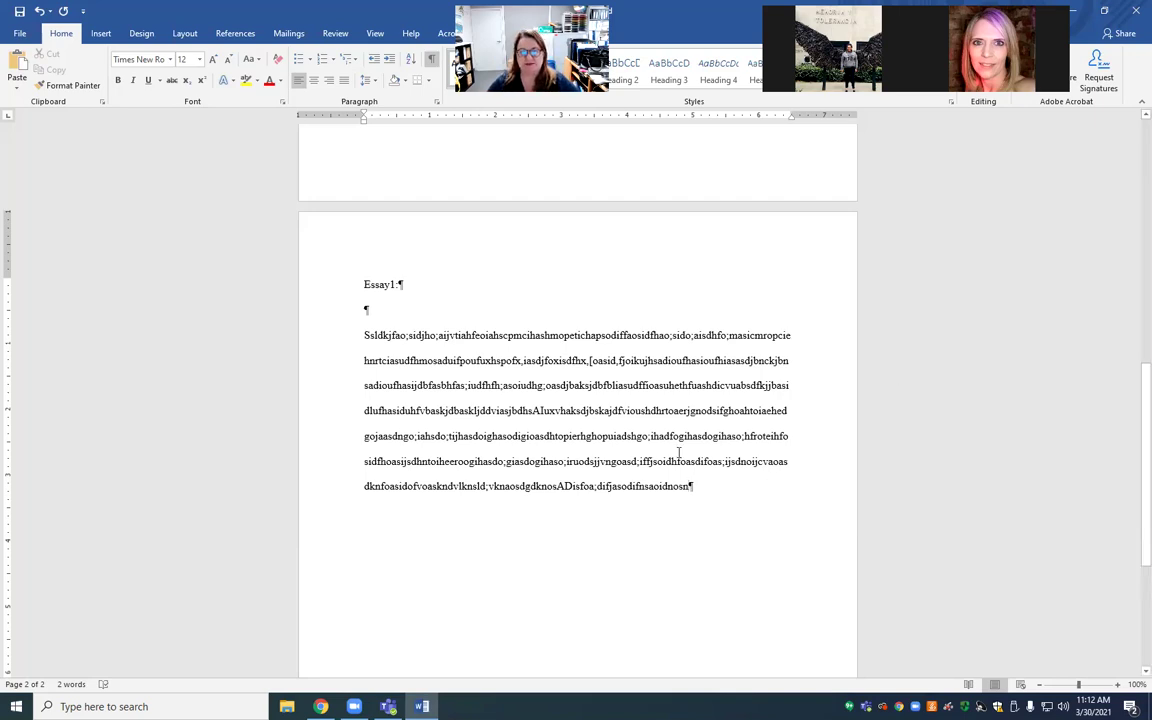
{"action": "scroll", "coordinate": [676, 452], "scroll_direction": "up", "scroll_amount": 4}
{"action": "scroll", "coordinate": [678, 472], "scroll_direction": "down", "scroll_amount": 1}
{"action": "scroll", "coordinate": [679, 474], "scroll_direction": "down", "scroll_amount": 6}
{"action": "scroll", "coordinate": [681, 479], "scroll_direction": "up", "scroll_amount": 7}
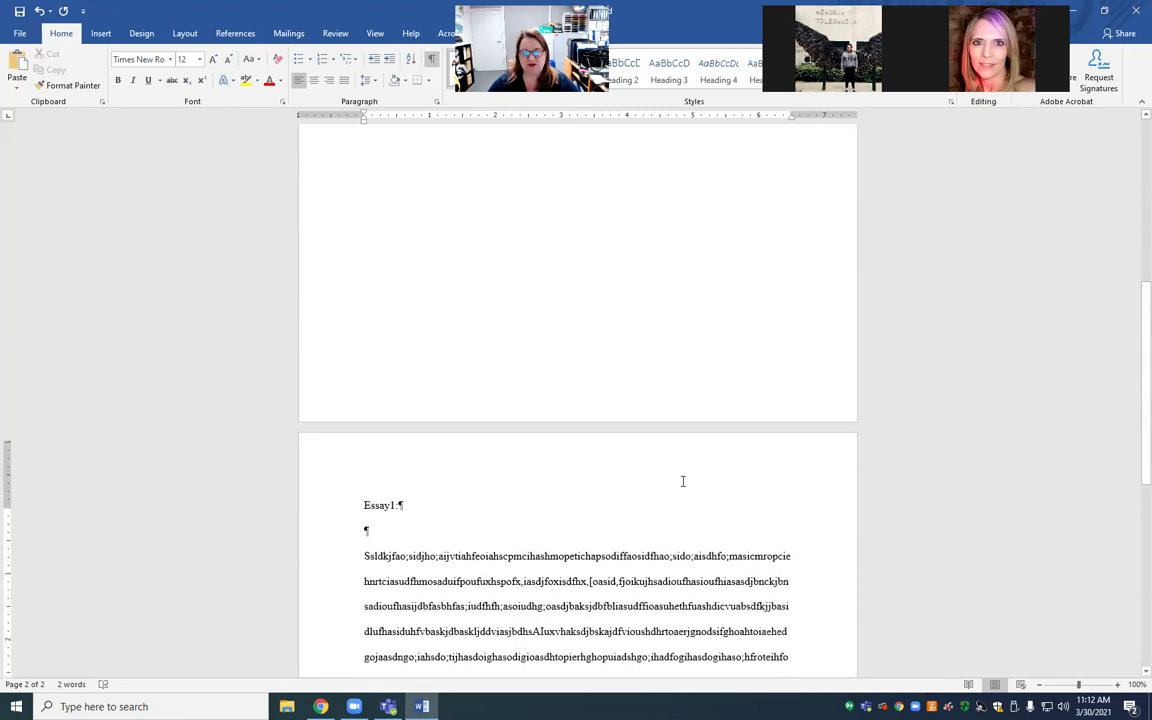
{"action": "scroll", "coordinate": [681, 482], "scroll_direction": "down", "scroll_amount": 5}
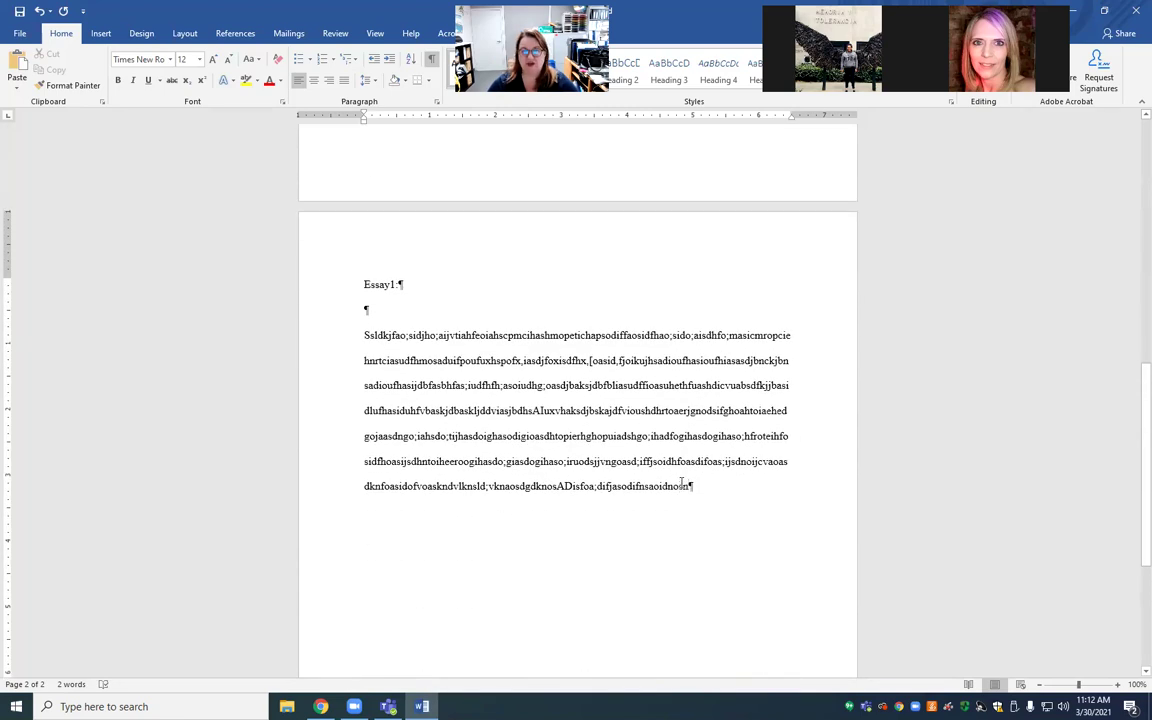
Step: Return all the text of the sample essay document to single line spacing
{"action": "key", "text": "ctrl+a"}
{"action": "key", "text": "ctrl+1"}
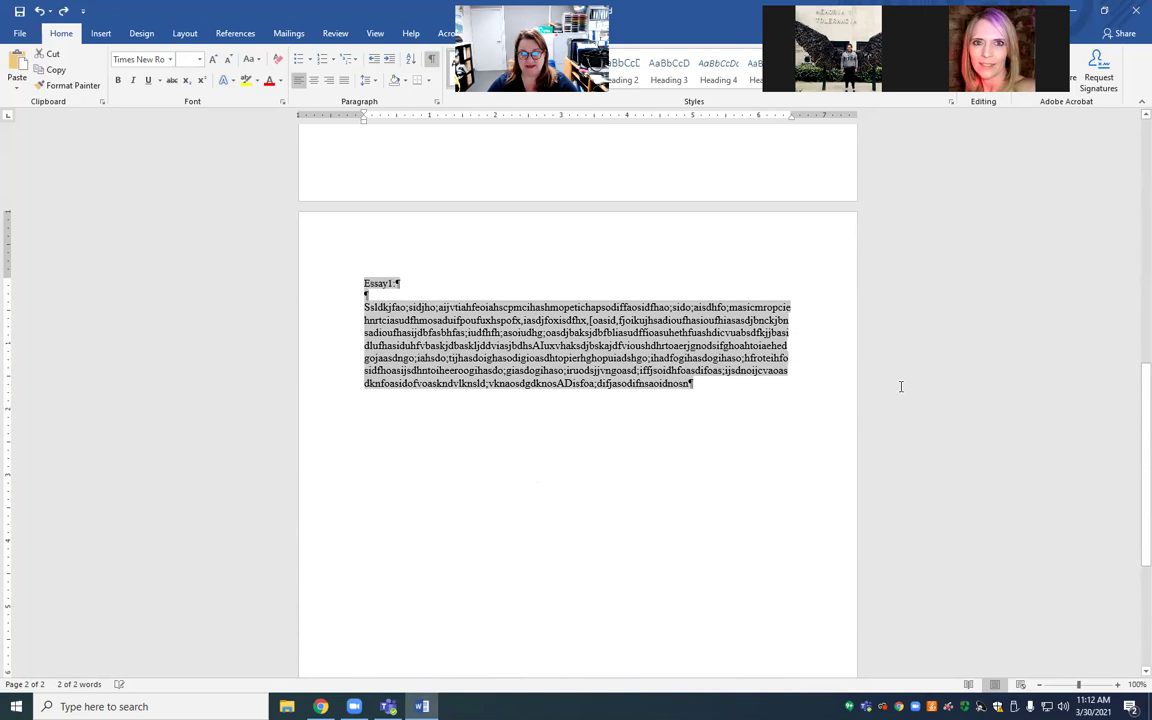
{"action": "scroll", "coordinate": [900, 386], "scroll_direction": "up", "scroll_amount": 5, "text": "ctrl"}
{"action": "scroll", "coordinate": [893, 393], "scroll_direction": "up", "scroll_amount": 2, "text": "ctrl"}
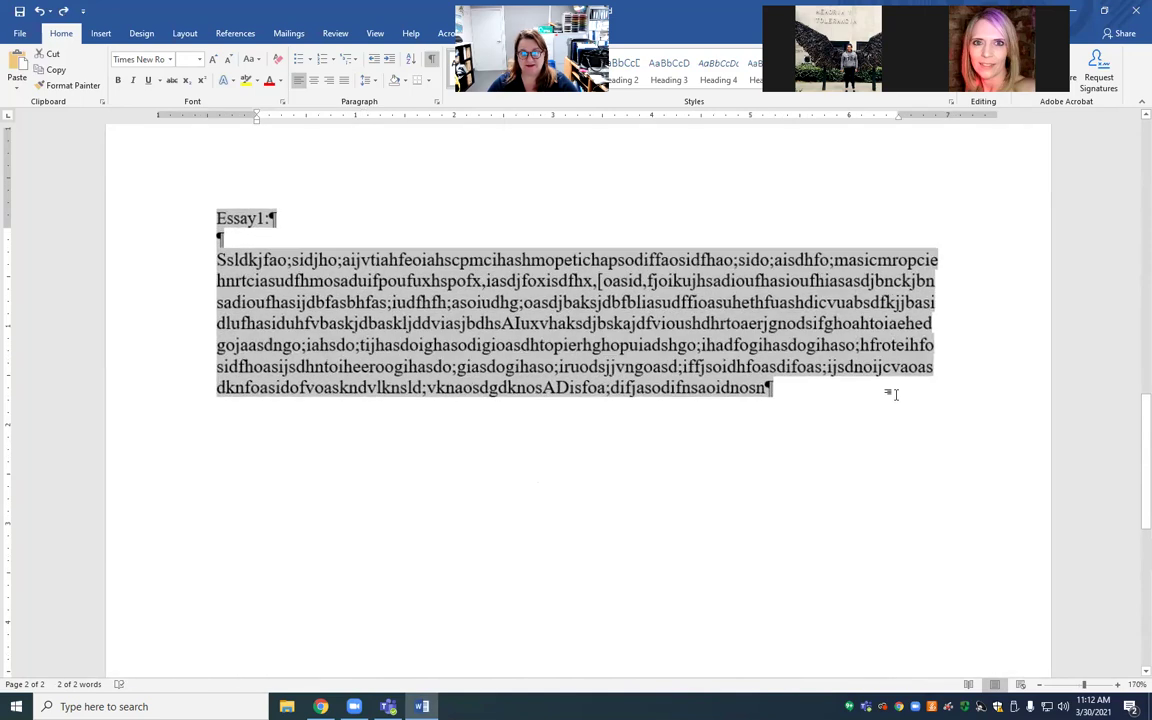
{"action": "scroll", "coordinate": [893, 393], "scroll_direction": "down", "scroll_amount": 14, "text": "ctrl"}
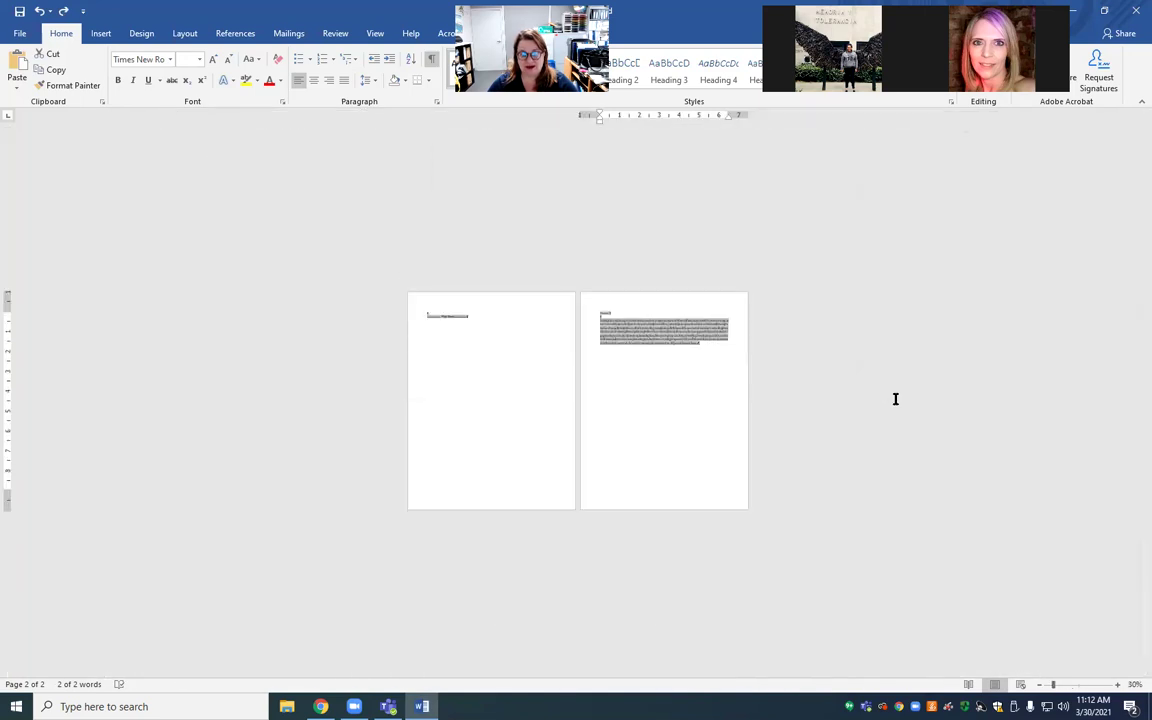
Step: Remove the title page so the document starts with the Essay1 heading, with the text in 11 pt Calibri
{"action": "key", "text": "ctrl+Home"}
{"action": "key", "text": "Delete"}
{"action": "key", "text": "Delete"}
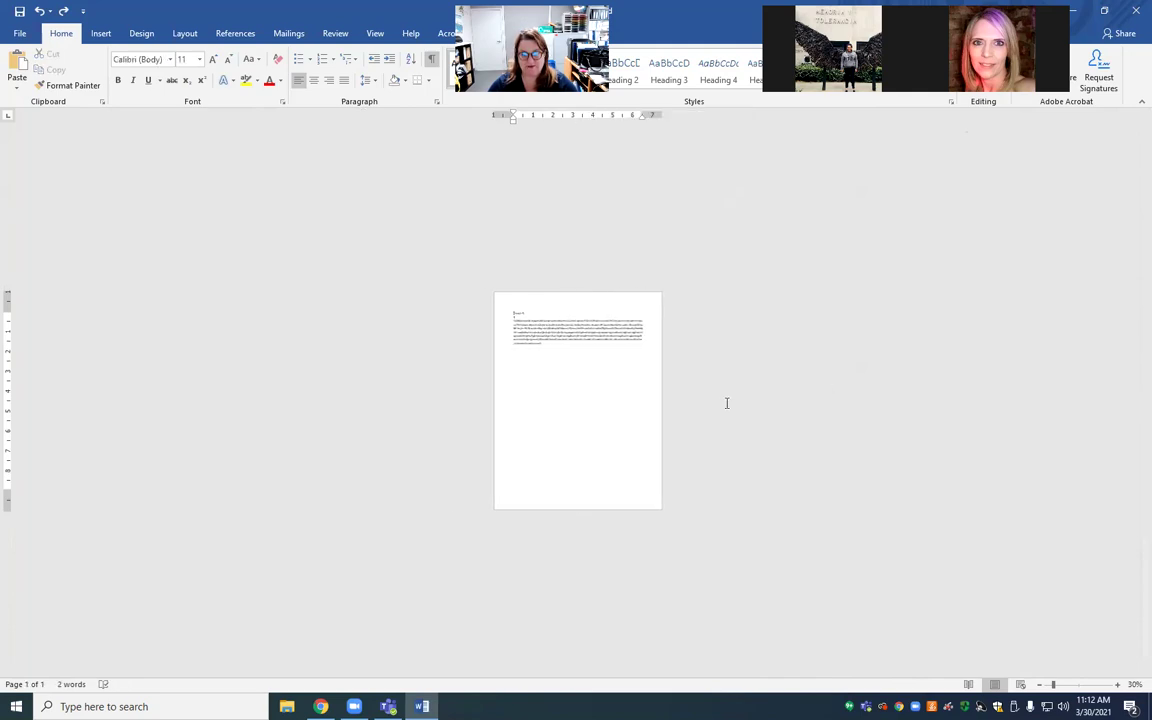
Step: Add a second paragraph of several lines of random filler text below the first Essay1 paragraph
{"action": "scroll", "coordinate": [727, 403], "scroll_direction": "up", "scroll_amount": 8, "text": "ctrl"}
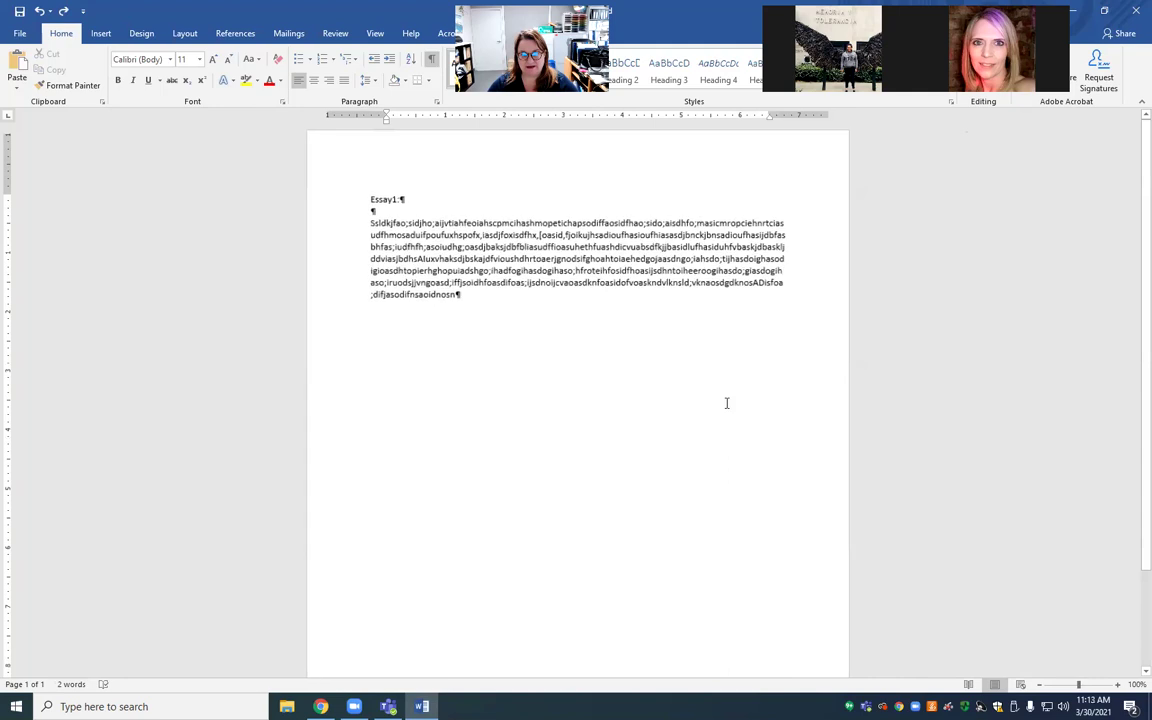
{"action": "left_click", "coordinate": [460, 312]}
{"action": "key", "text": "Return"}
{"action": "type", "text": "Kfkajsndfonoivnc;odicnao;iewfnoe;righoqeir"}
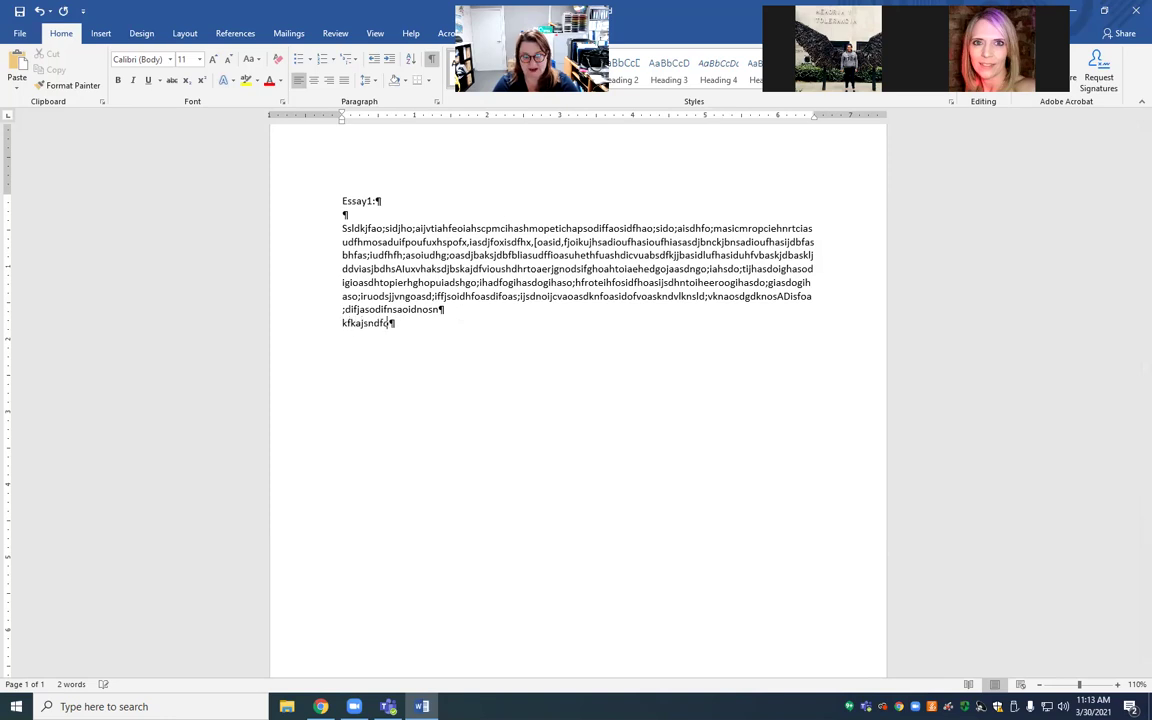
{"action": "type", "text": "gnaodsvij"}
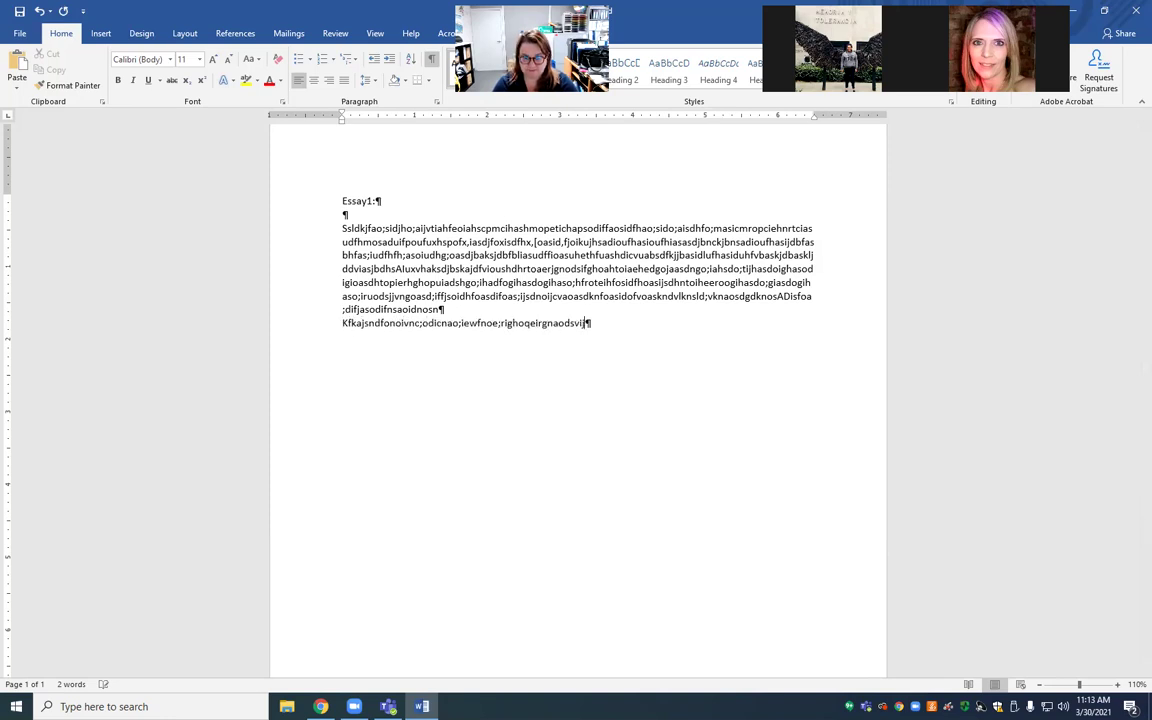
{"action": "type", "text": "naoeionfgeroiighoisndfoaiusdnfgoeruihouiaer"}
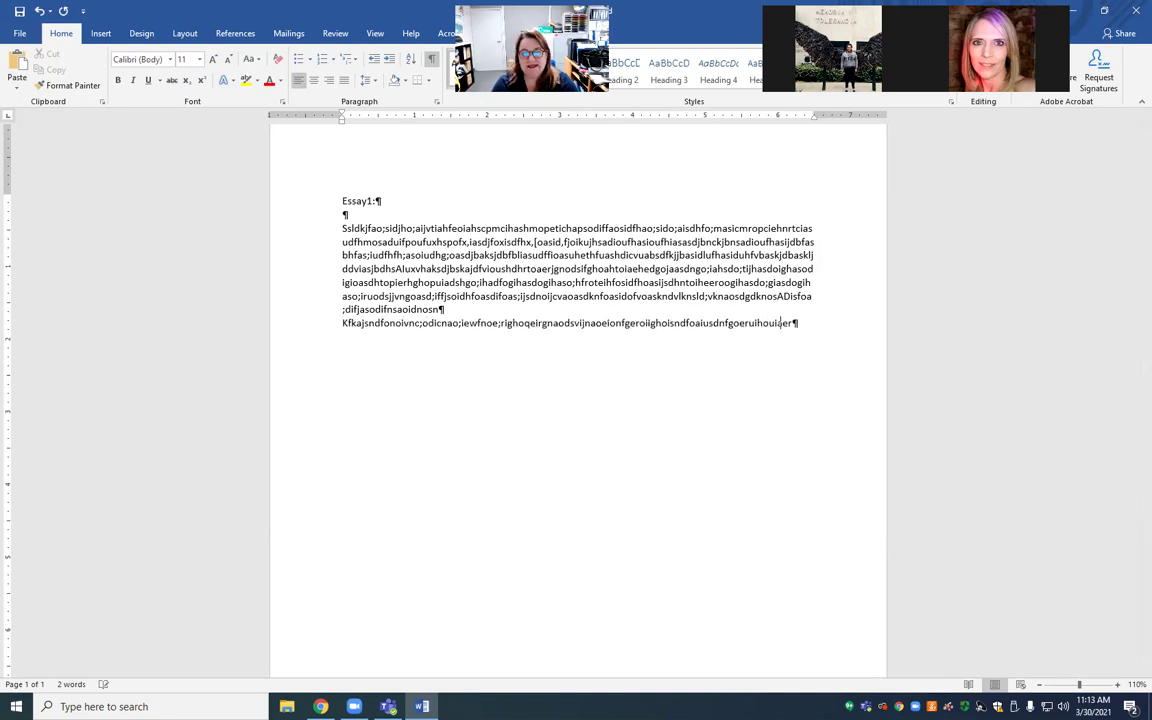
{"action": "type", "text": "nfoasdnifoaisdnfoaisndofgiqnweotinoasdifnaosiu"}
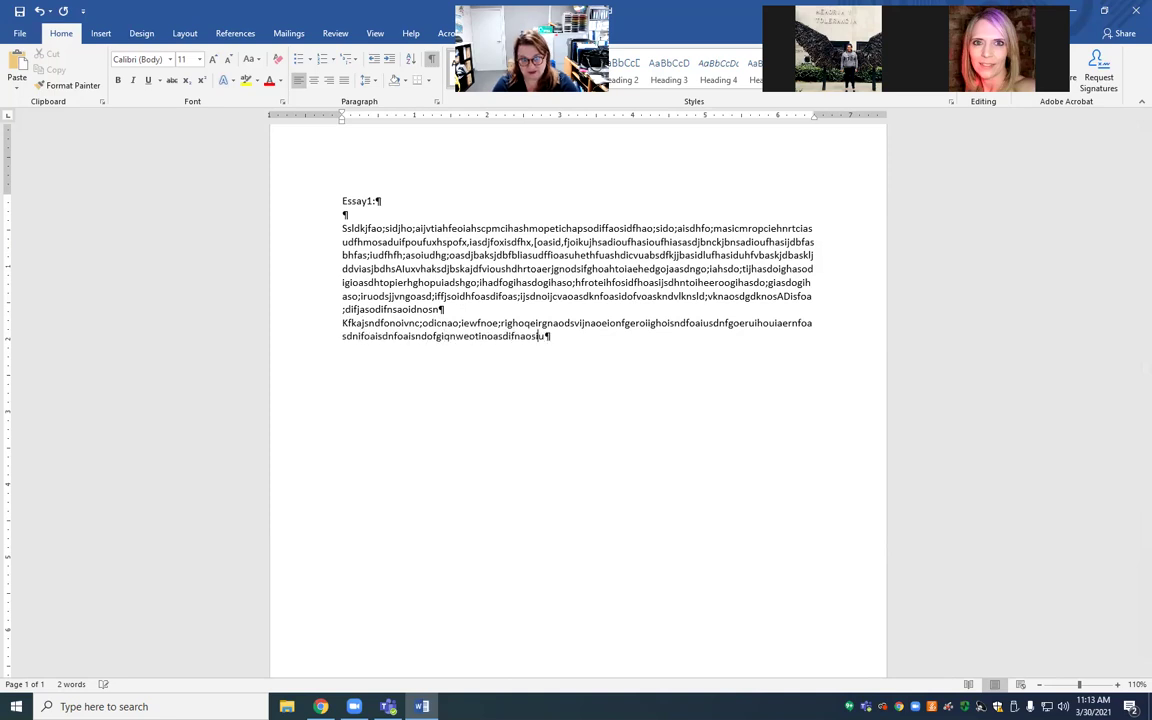
{"action": "type", "text": "ntfoquiwetwehounasdofinasouiofhnqoweiutho;uiasdnfo"}
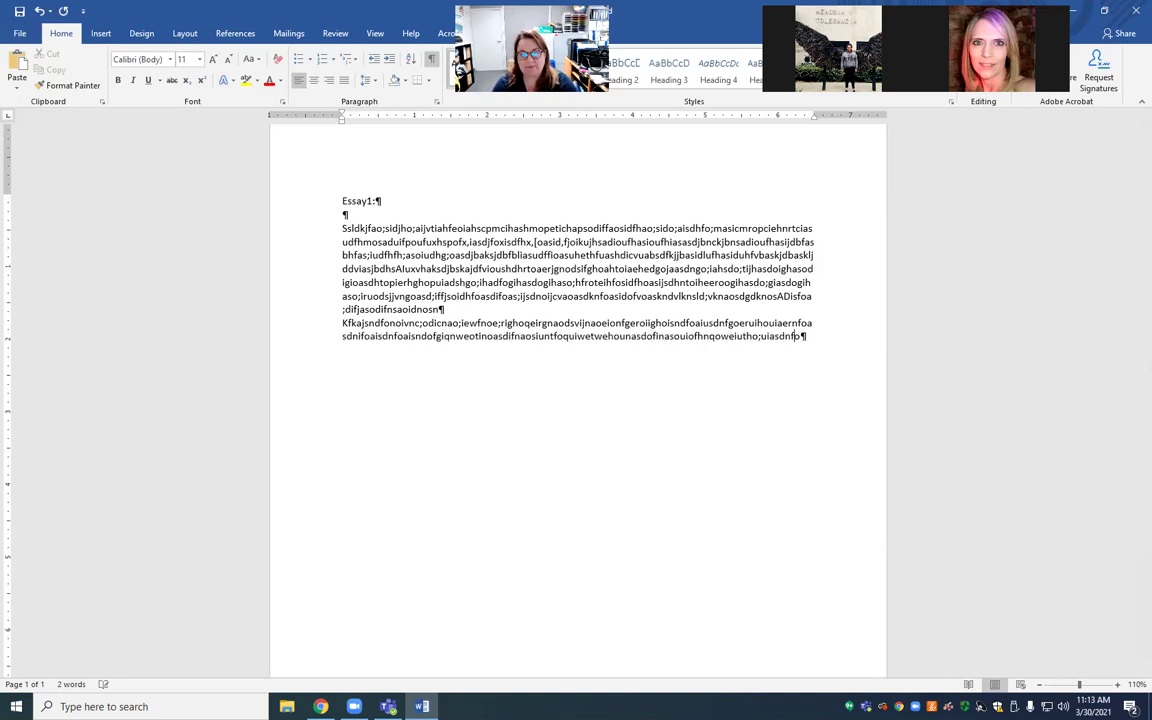
{"action": "type", "text": ";uiasndofiuinasdoifufinasodiufnaosdifnaosdifnoqwiethoifoasdinfoqiuwenoiundasof"}
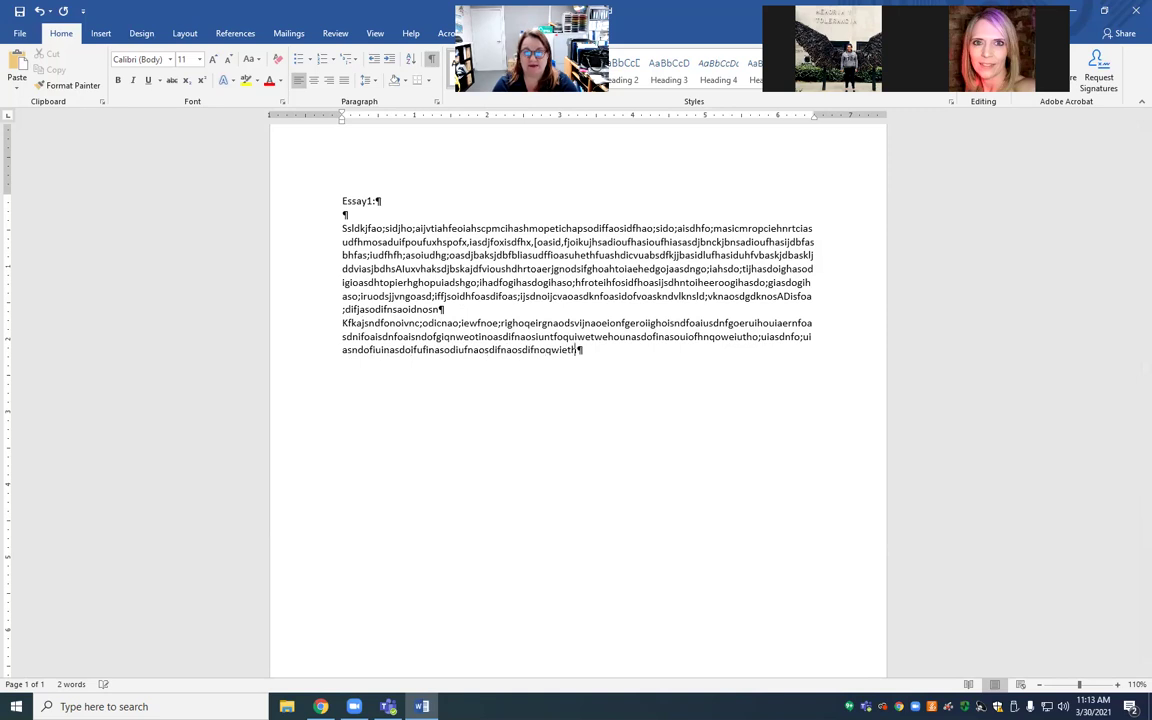
{"action": "type", "text": "inasdoifna"}
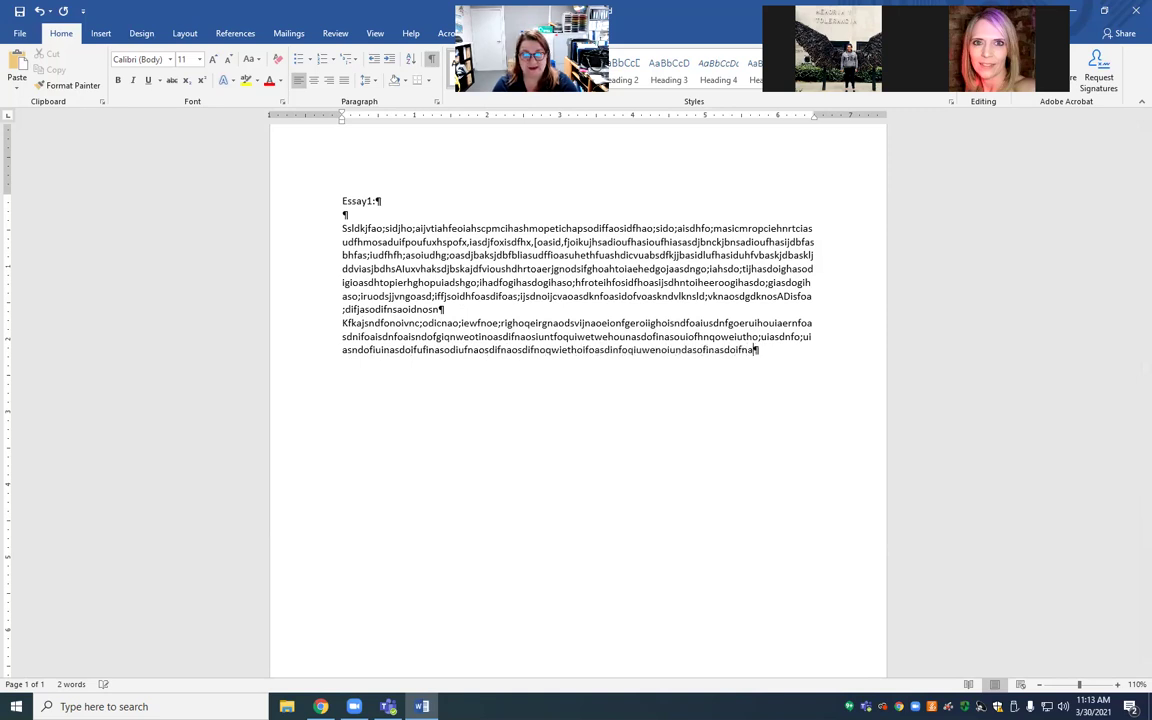
{"action": "type", "text": "weoririnasdfinasodifnoeiwntoifnaosdif"}
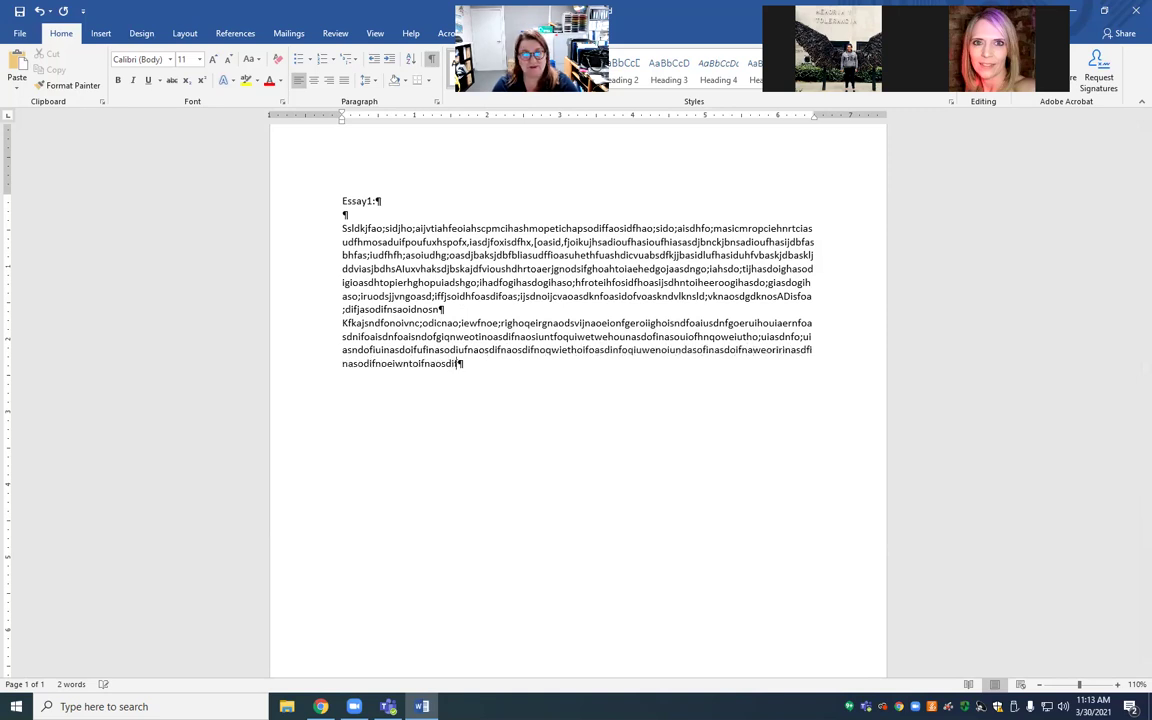
{"action": "type", "text": "noewriuthnoidufinaosdinfgoqweitncidnasofina"}
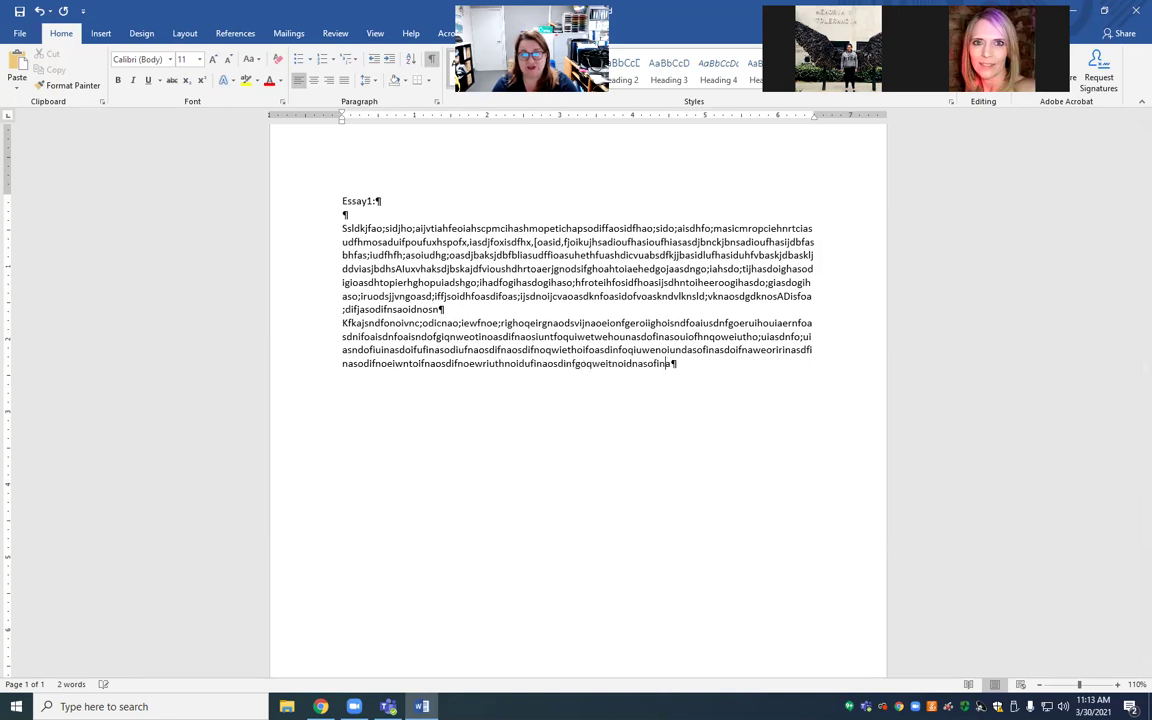
{"action": "type", "text": "sodi noiawenfoasidfnoiehoiusndfoiansdonrfoerinfoasidfnoiqwentoiner"}
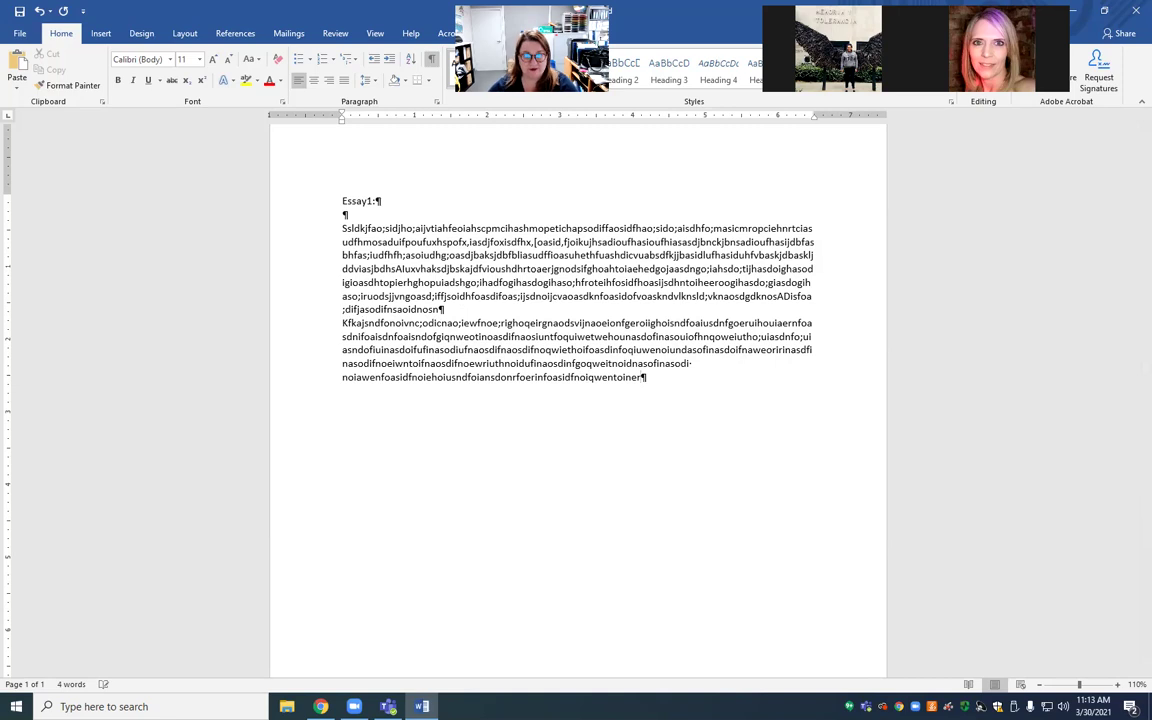
Step: Remove the stray space in the second filler paragraph so its text runs on without a break
{"action": "left_click", "coordinate": [718, 366]}
{"action": "key", "text": "Delete"}
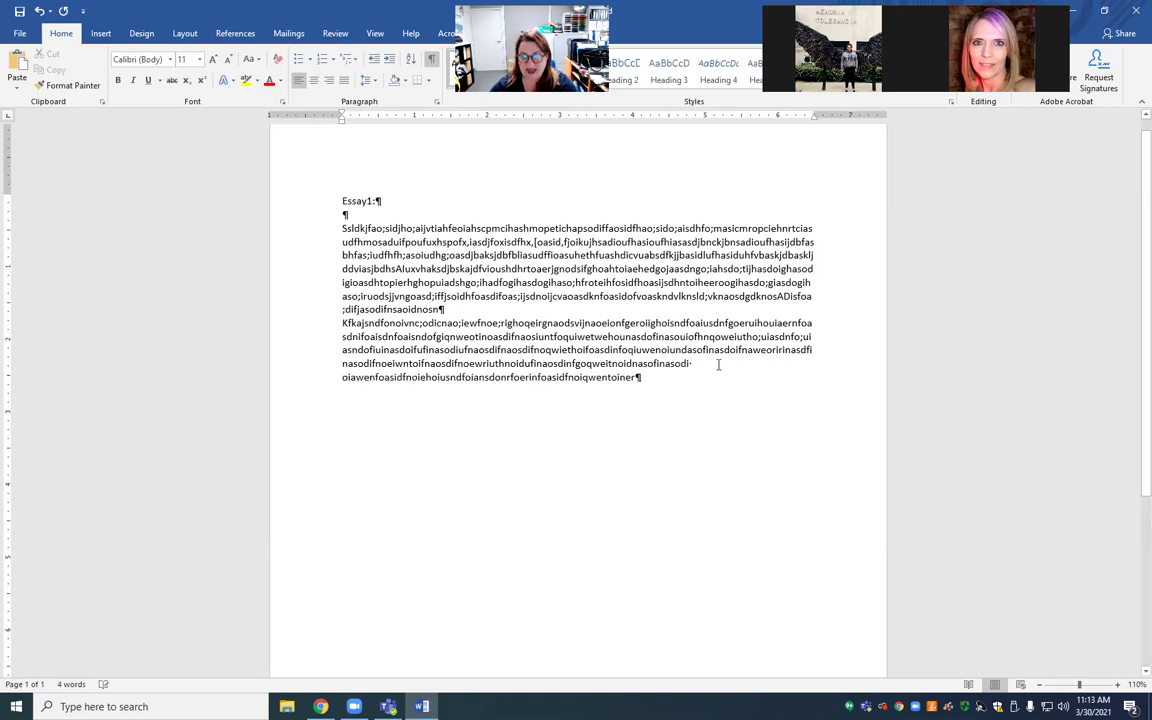
{"action": "key", "text": "BackSpace"}
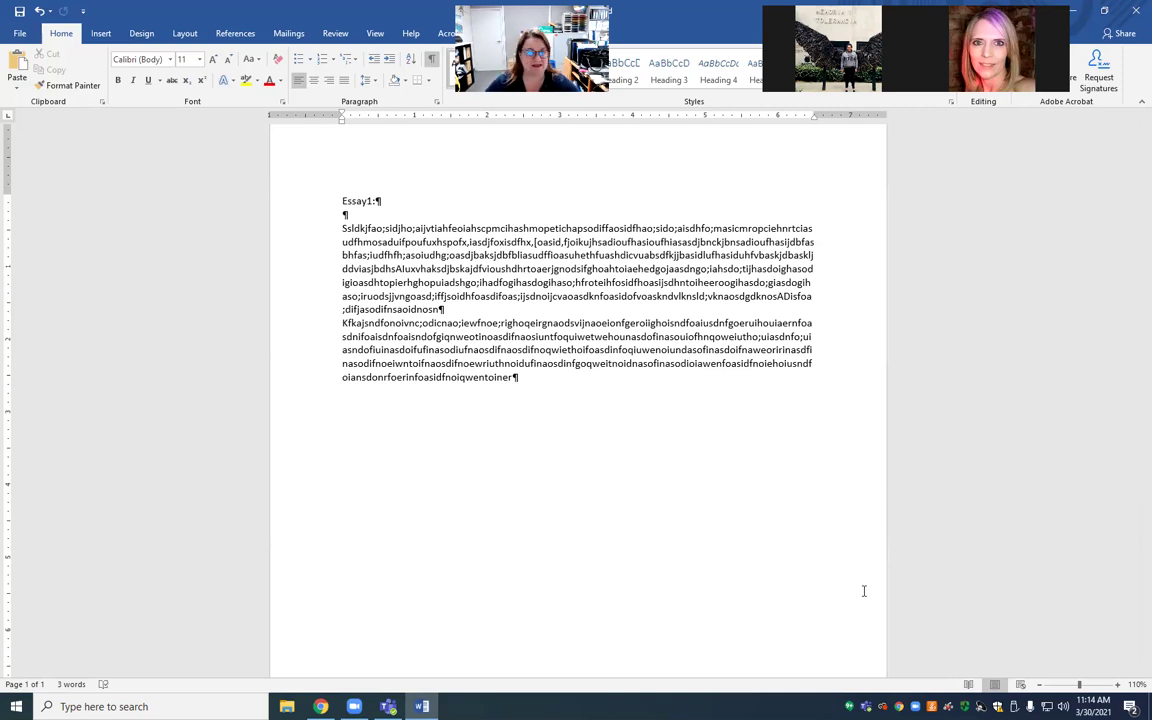
Step: Format all the text of the document in 12 pt Times New Roman
{"action": "left_click", "coordinate": [876, 240]}
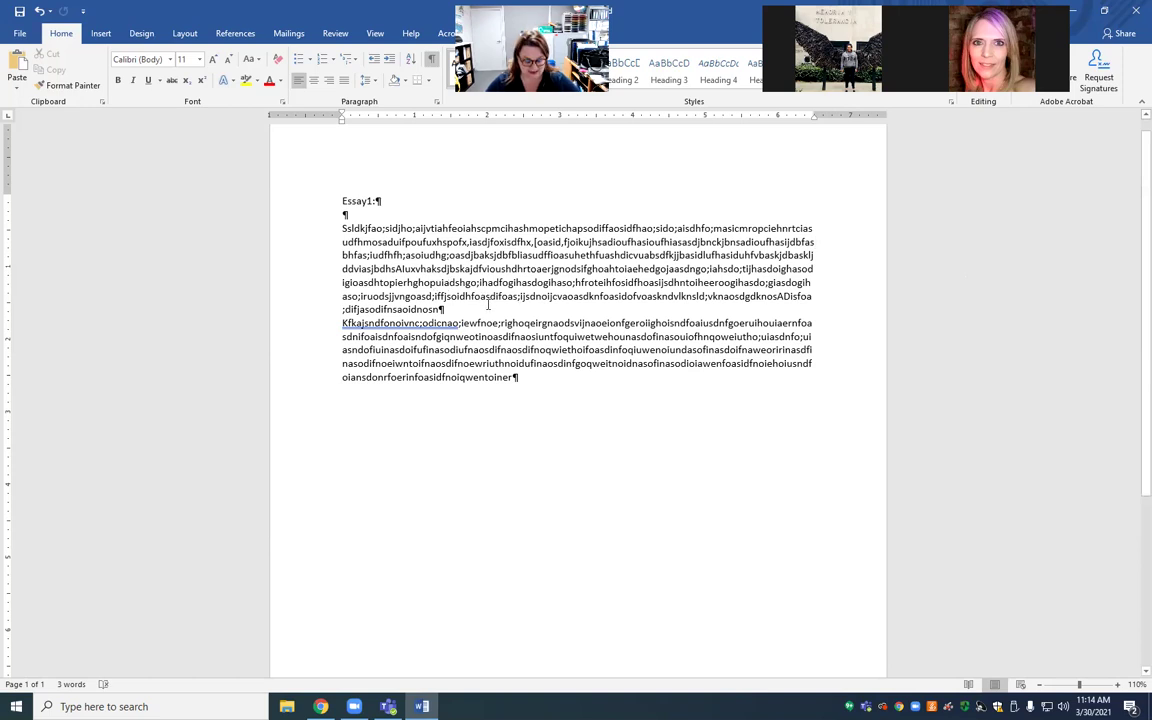
{"action": "key", "text": "ctrl+a"}
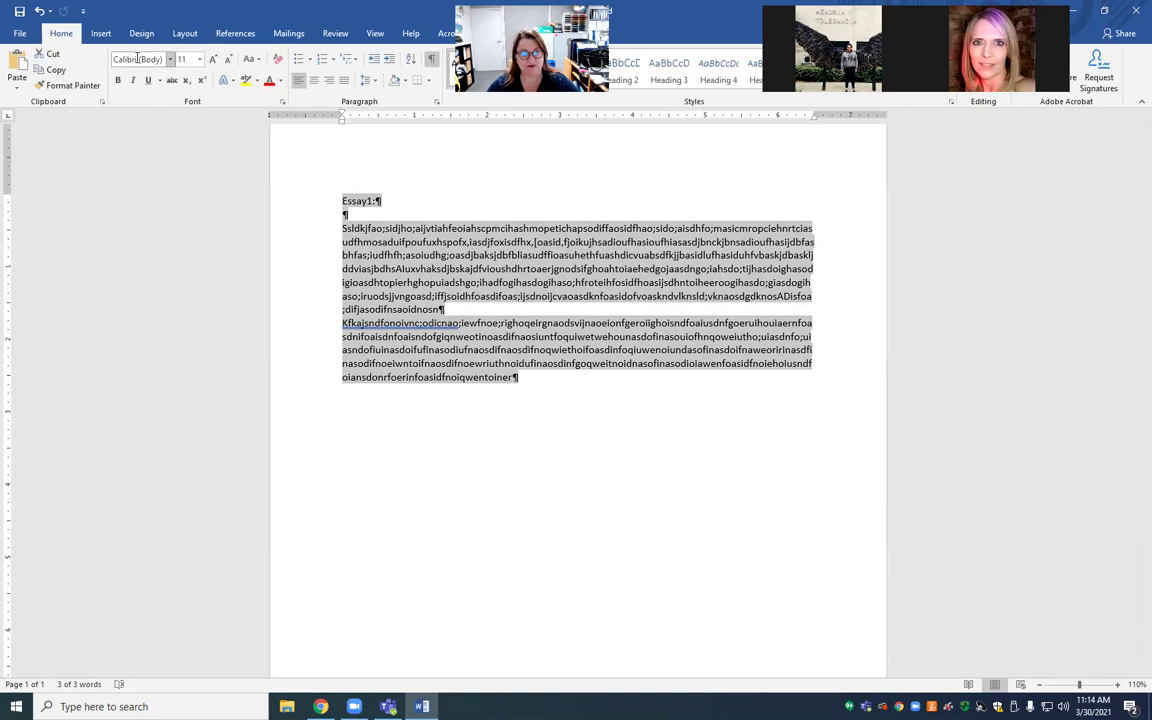
{"action": "left_click", "coordinate": [171, 60]}
{"action": "left_click", "coordinate": [168, 142]}
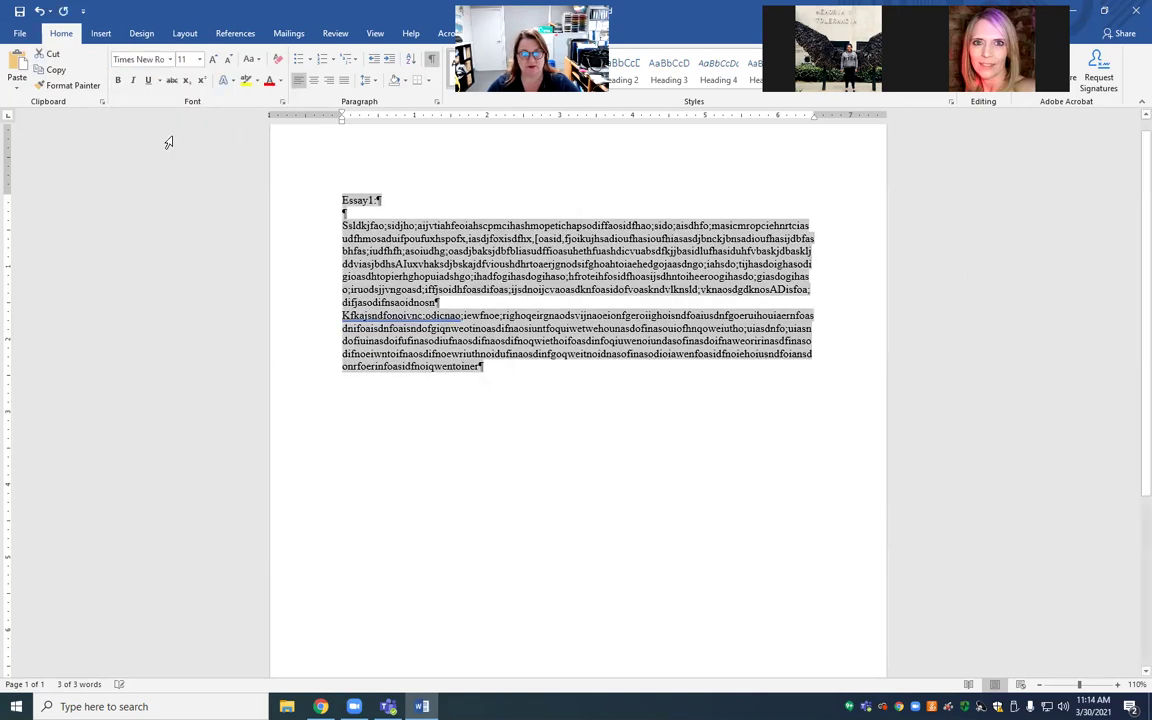
{"action": "left_click", "coordinate": [213, 60]}
{"action": "left_click", "coordinate": [200, 60]}
{"action": "left_click", "coordinate": [200, 60]}
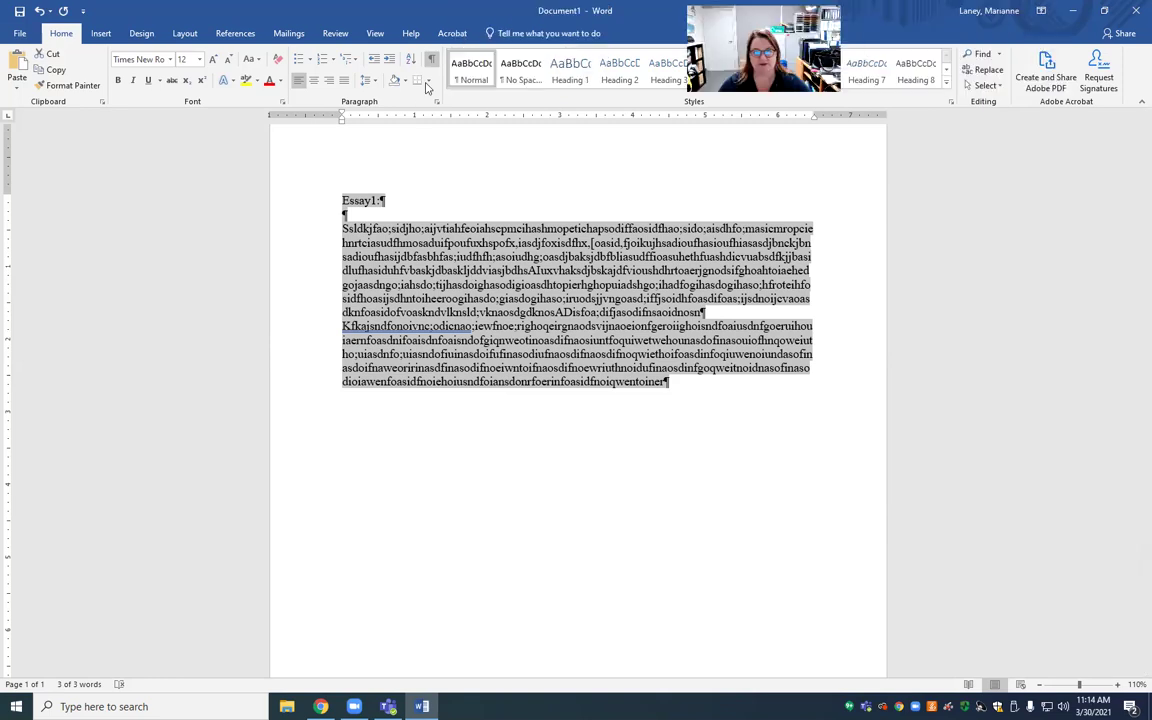
Step: Look at the line spacing choices without applying one, and demonstrate collapsing the ribbon and pinning it open again
{"action": "left_click", "coordinate": [373, 84]}
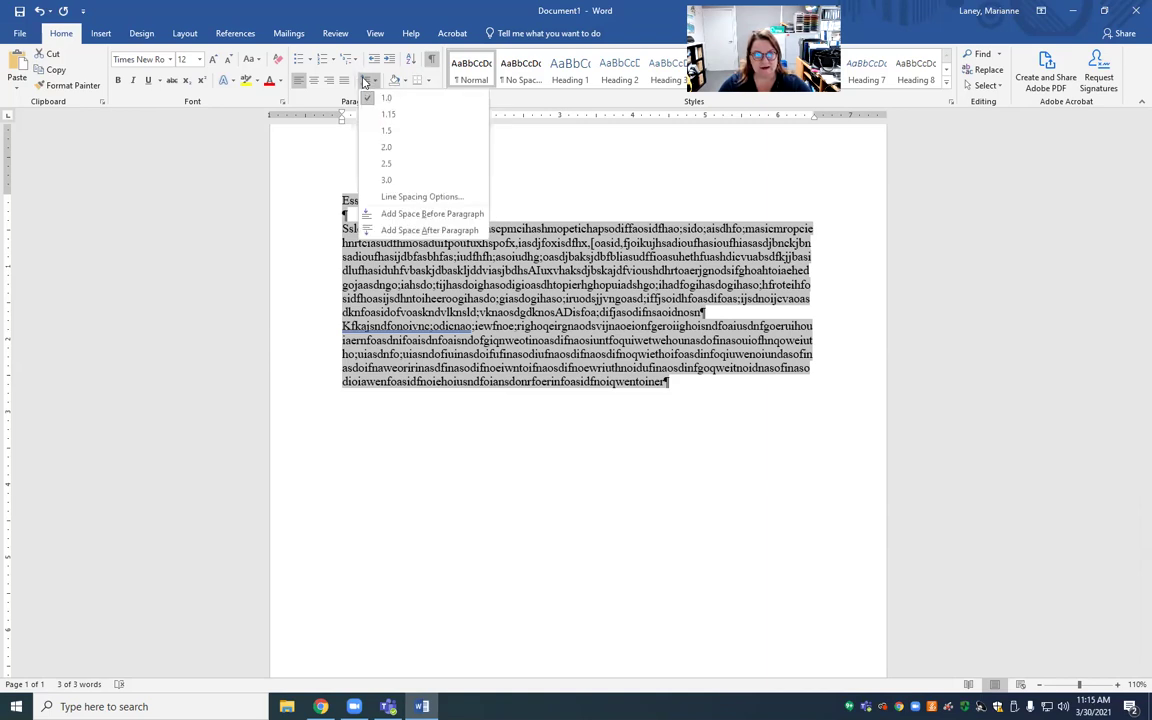
{"action": "left_click", "coordinate": [180, 195]}
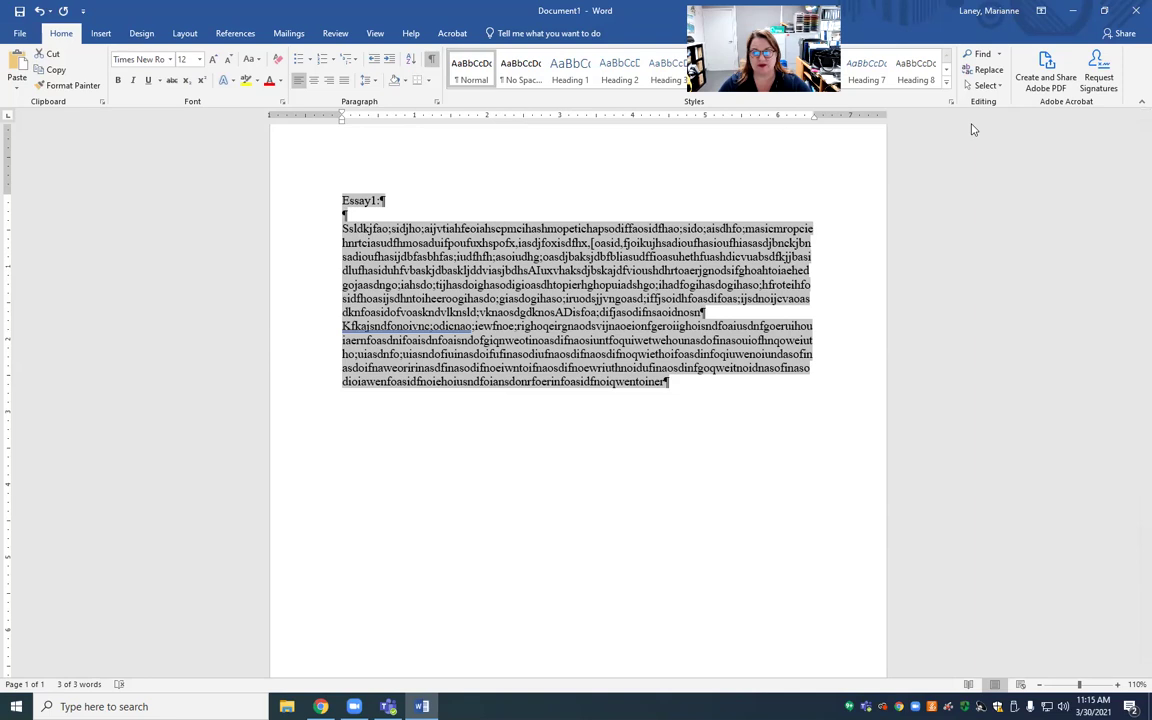
{"action": "left_click", "coordinate": [1136, 103]}
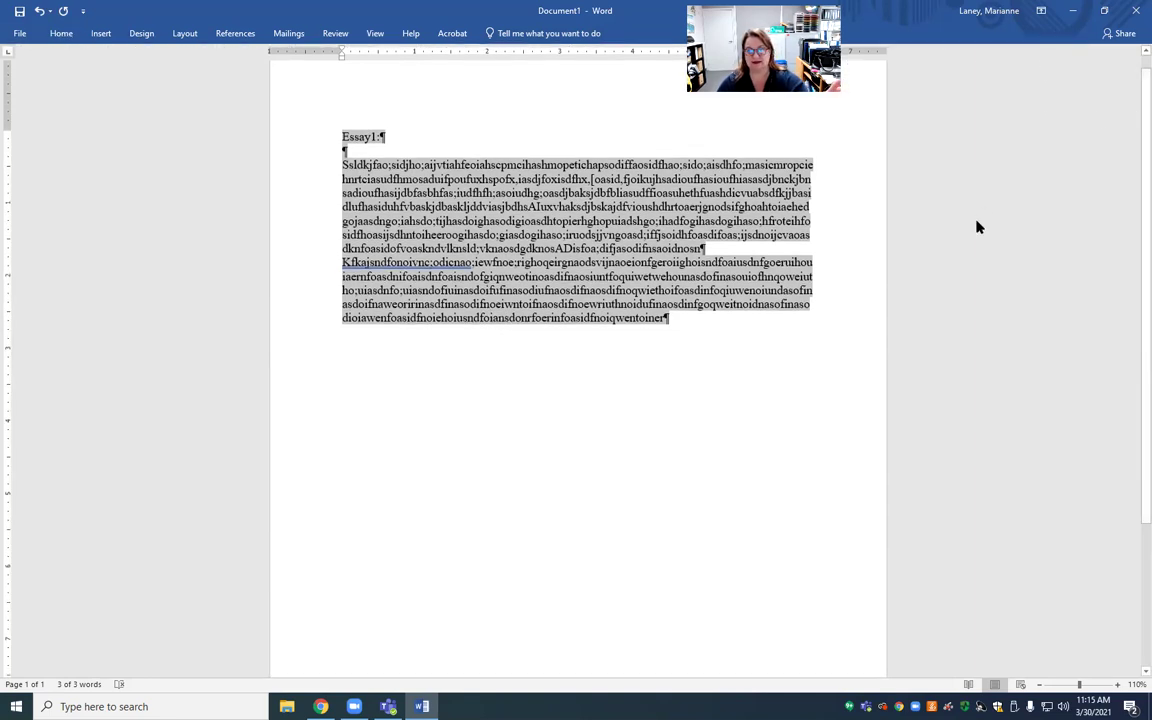
{"action": "left_click", "coordinate": [50, 35]}
{"action": "left_click", "coordinate": [47, 37]}
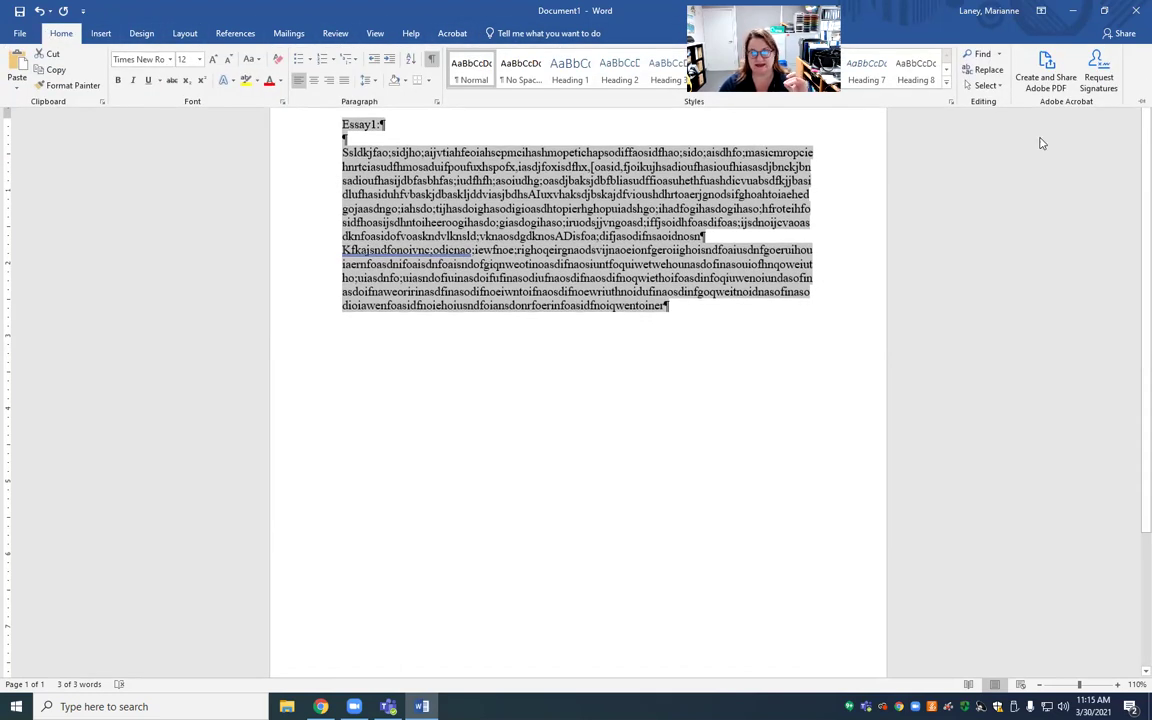
{"action": "left_click", "coordinate": [1133, 105]}
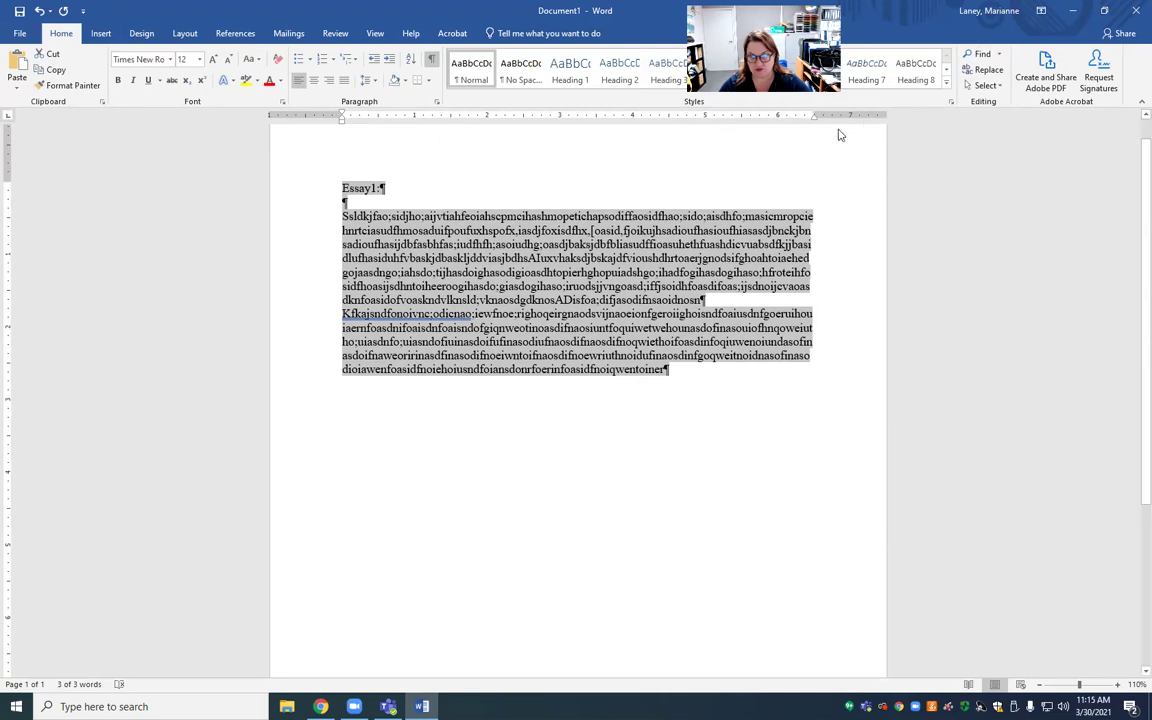
Step: Hide the document's ruler and show it again
{"action": "left_click", "coordinate": [376, 35]}
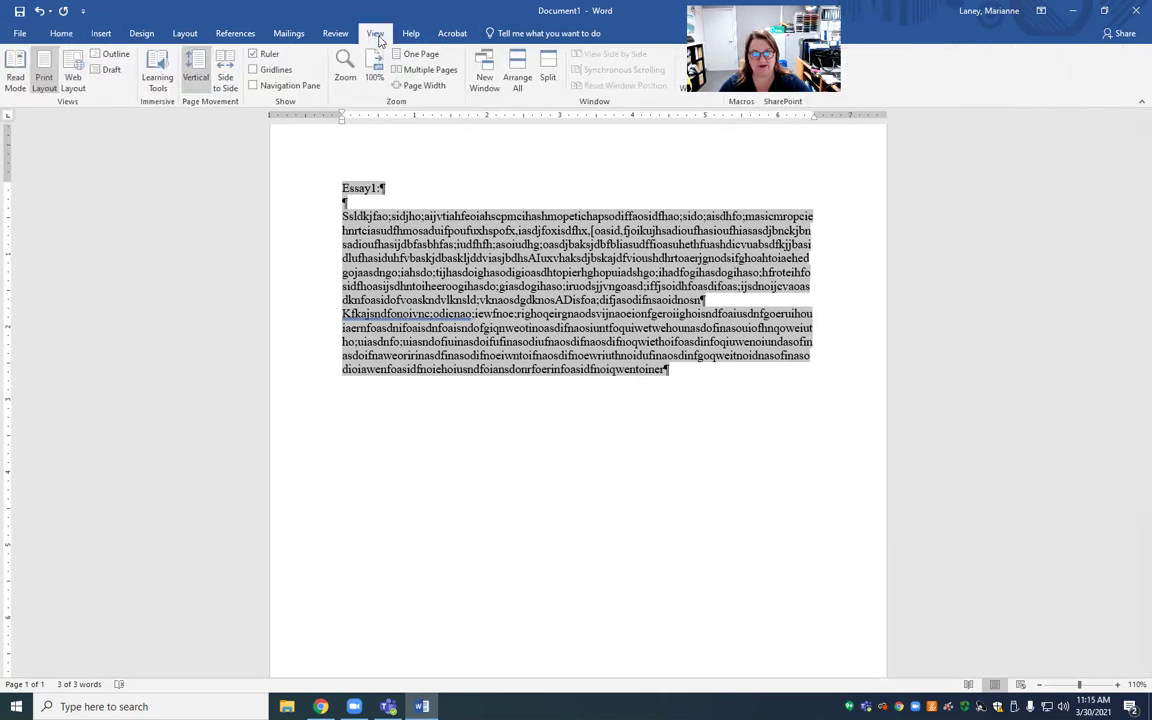
{"action": "left_click", "coordinate": [255, 56]}
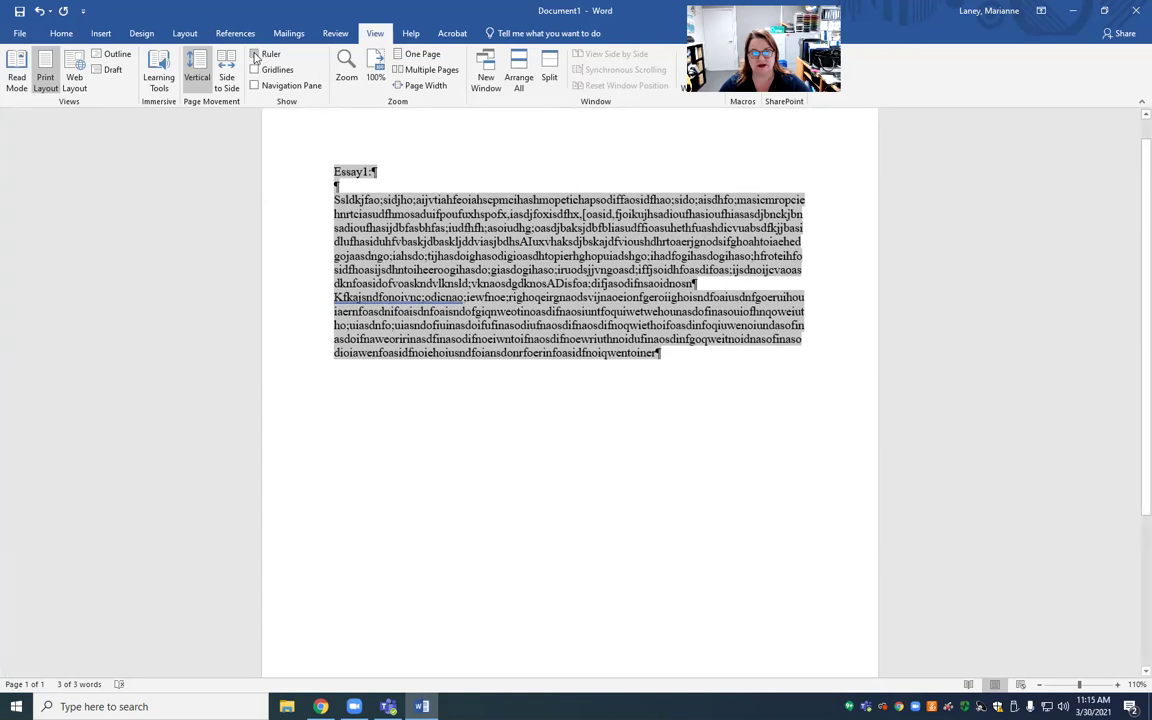
{"action": "left_click", "coordinate": [255, 56]}
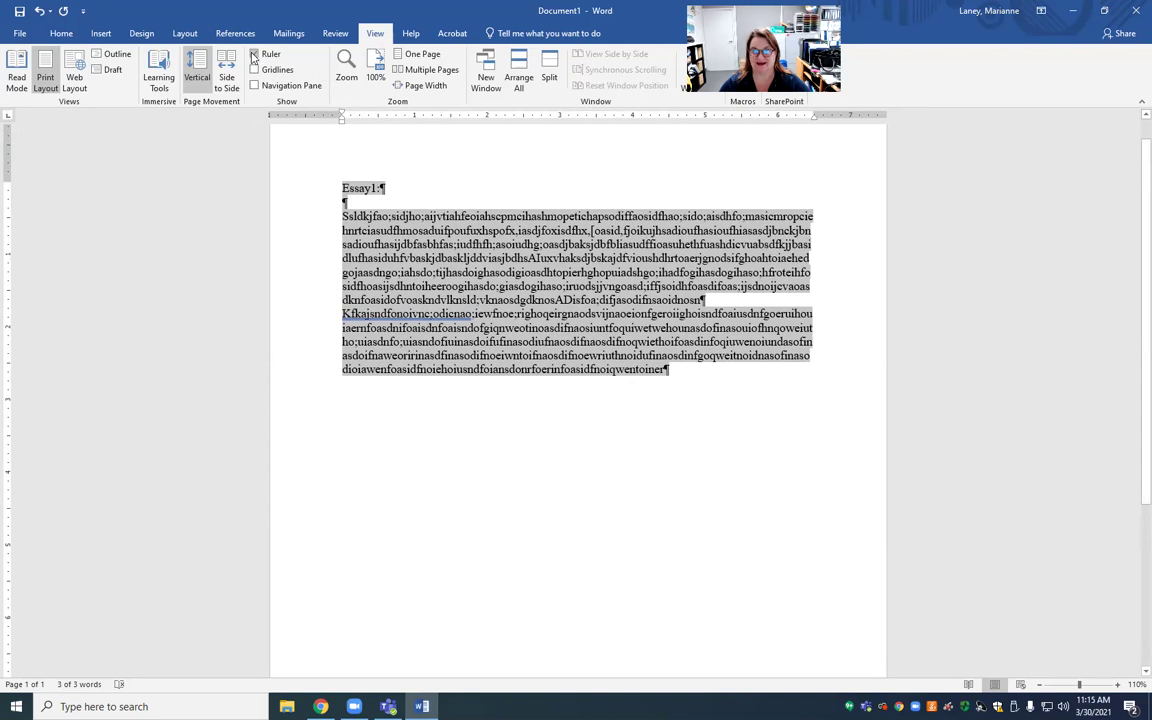
Step: Set the line spacing of all the document's text to 2.0
{"action": "left_click", "coordinate": [58, 34]}
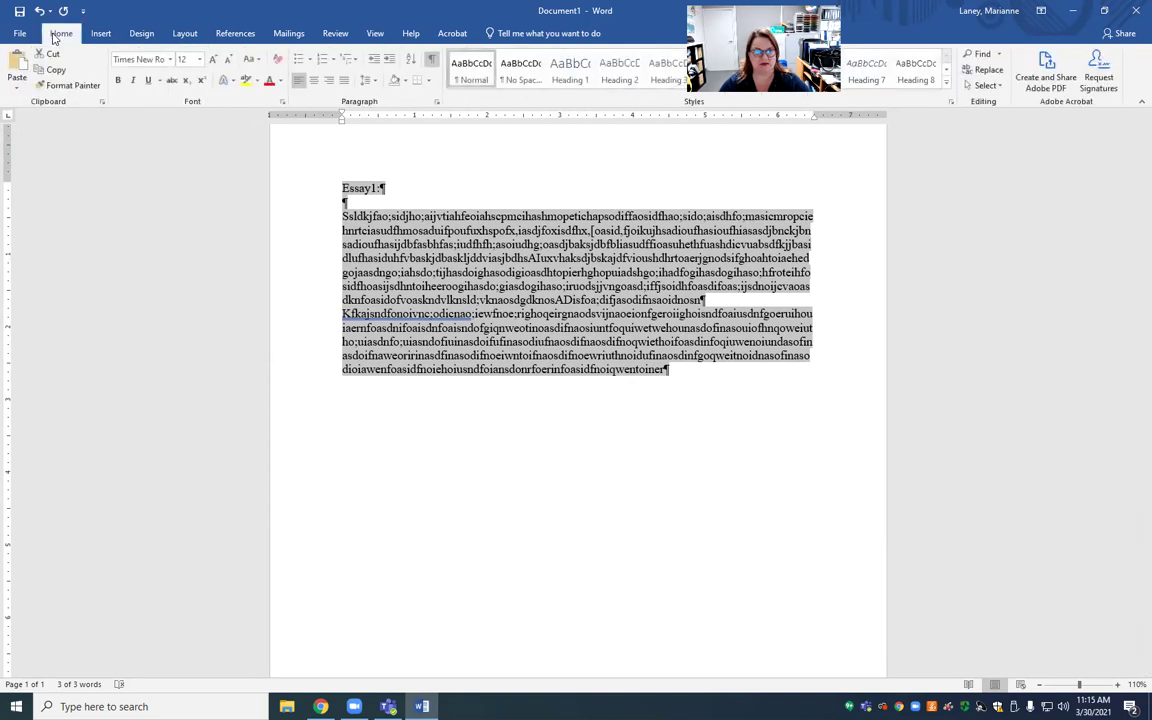
{"action": "left_click", "coordinate": [365, 83]}
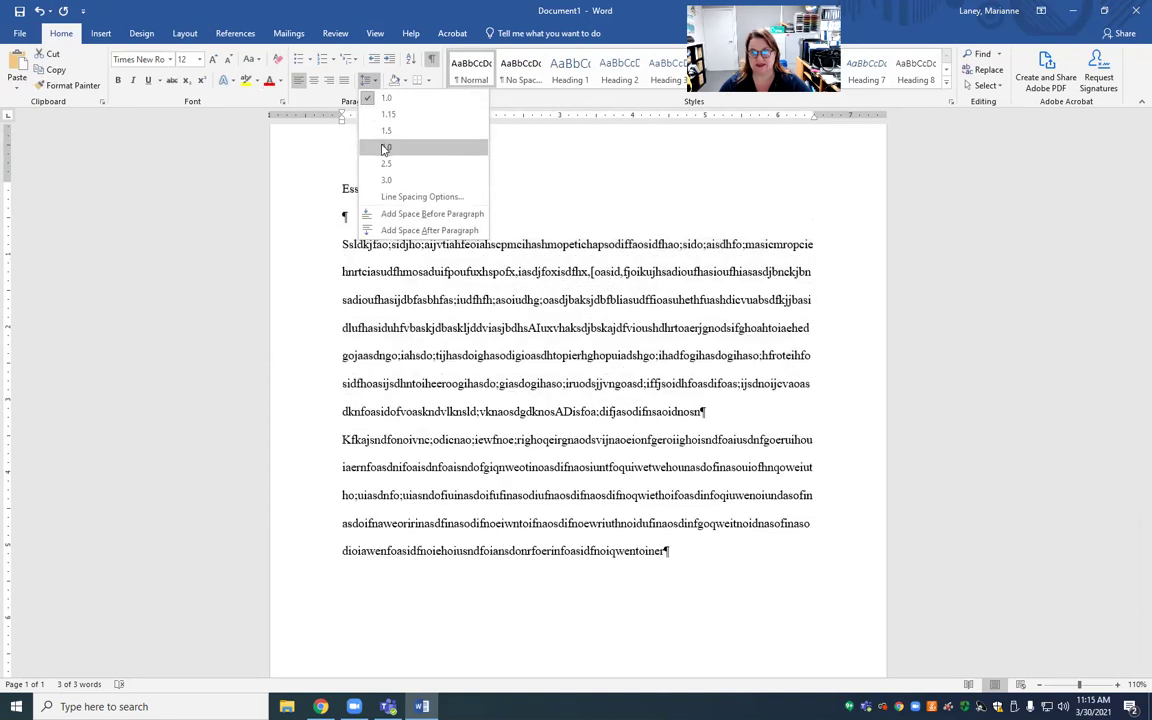
{"action": "left_click", "coordinate": [385, 149]}
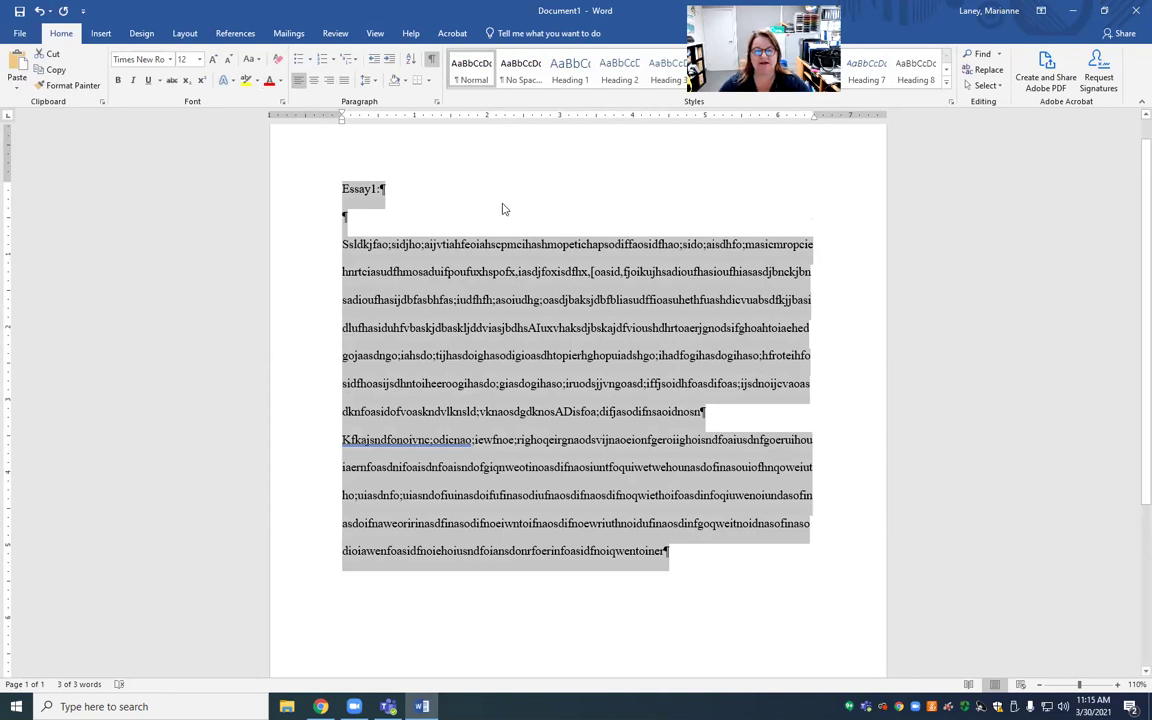
Step: Extend the Essay1 heading with "Describe the soci" and remove the blank line beneath it
{"action": "left_click", "coordinate": [393, 157]}
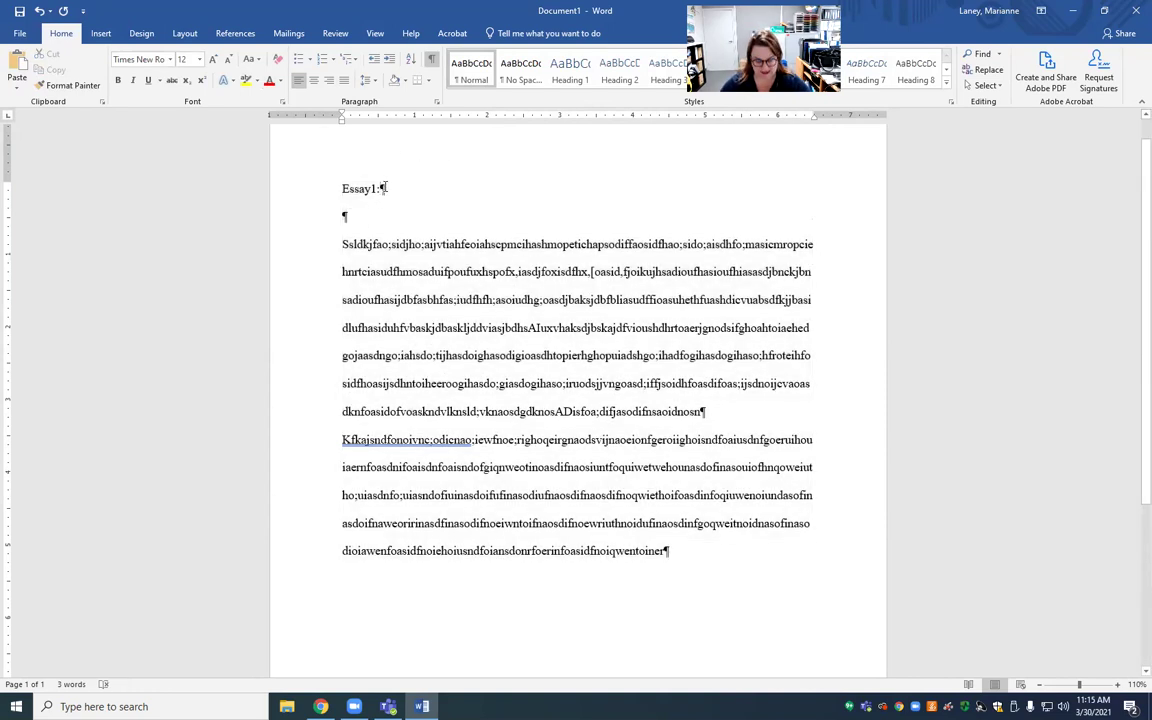
{"action": "type", "text": "Descr"}
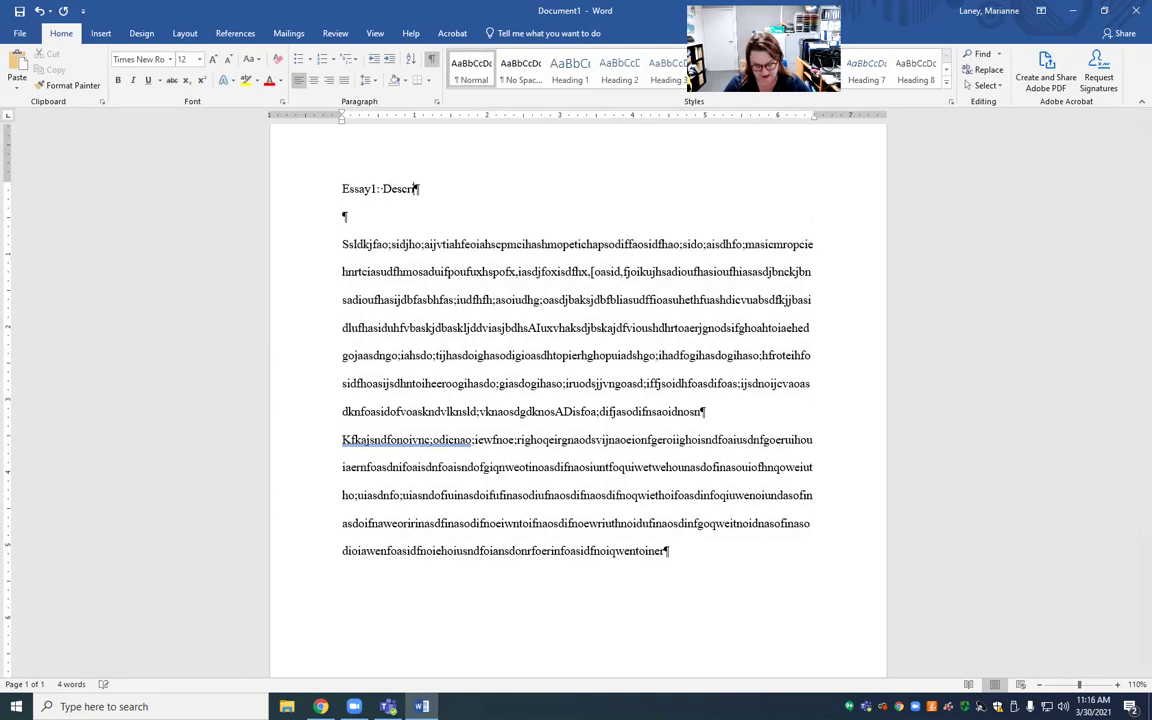
{"action": "type", "text": "ibe the soci"}
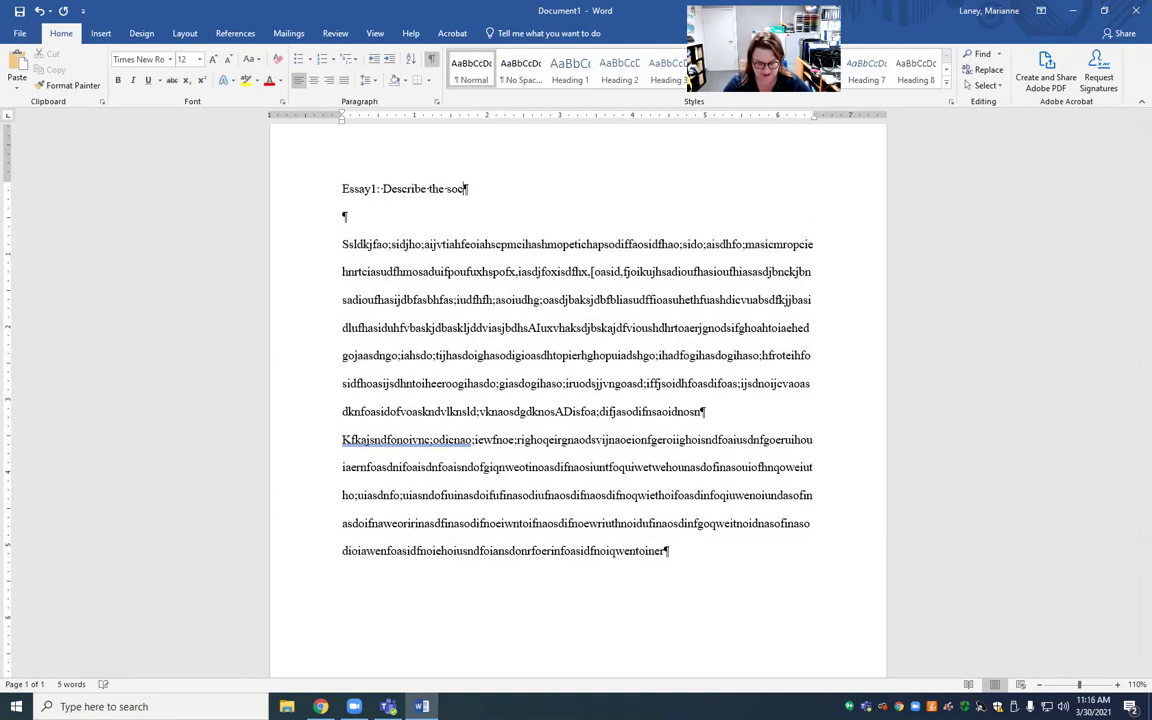
{"action": "left_click", "coordinate": [356, 219]}
{"action": "key", "text": "Delete"}
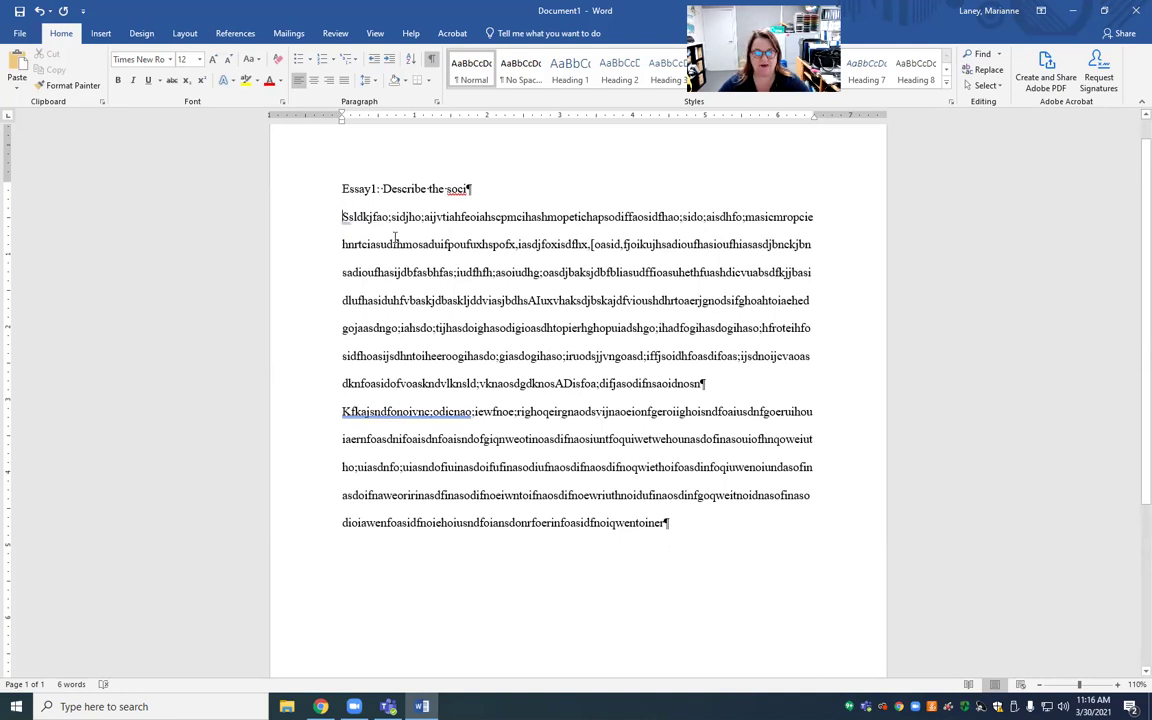
Step: Indent the first line of both filler paragraphs and end the first paragraph with a period
{"action": "key", "text": "Tab"}
{"action": "left_click", "coordinate": [337, 426]}
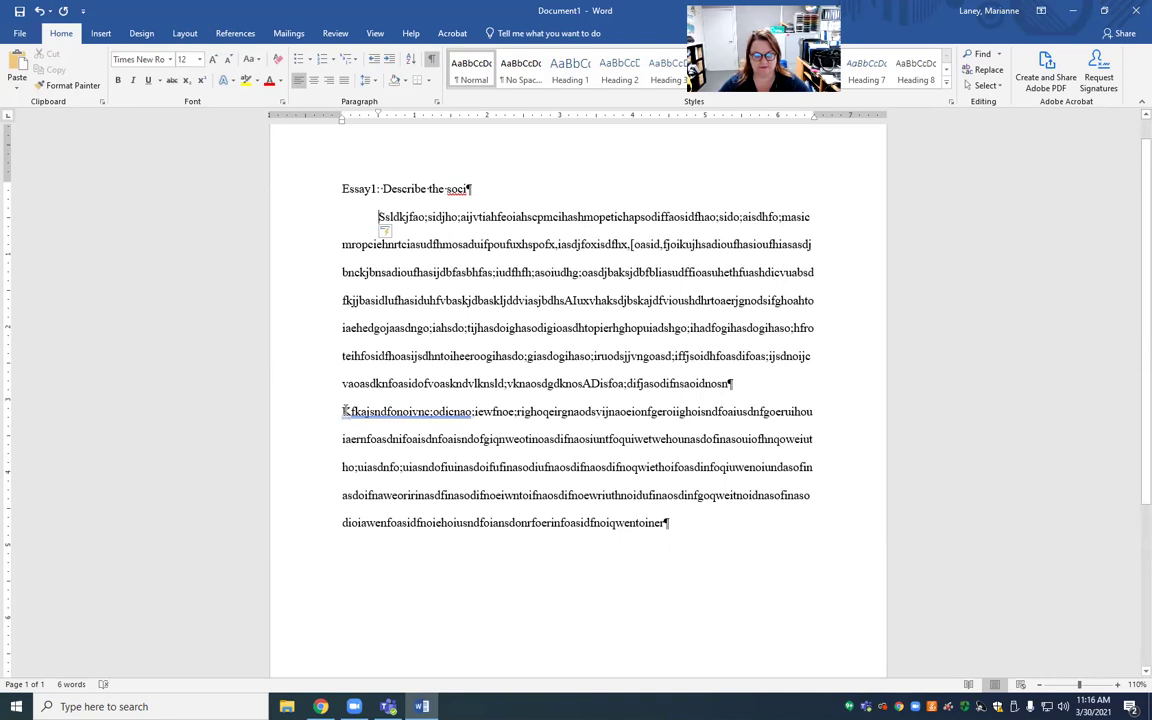
{"action": "key", "text": "Tab"}
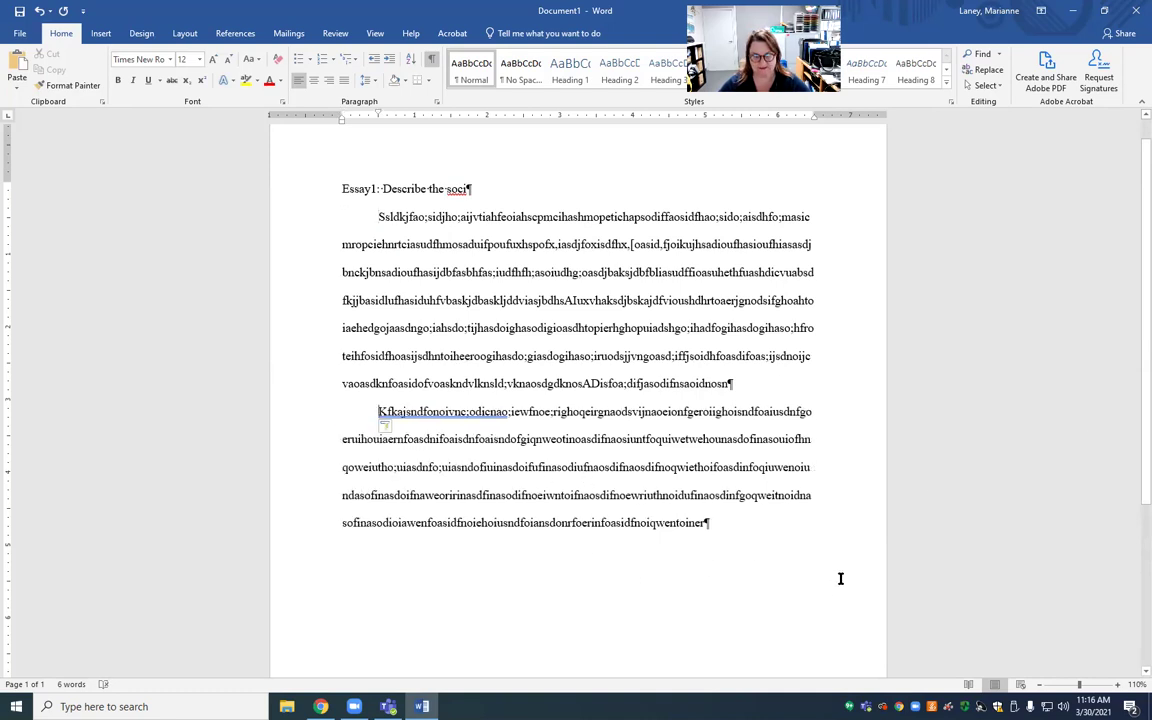
{"action": "left_click", "coordinate": [806, 548]}
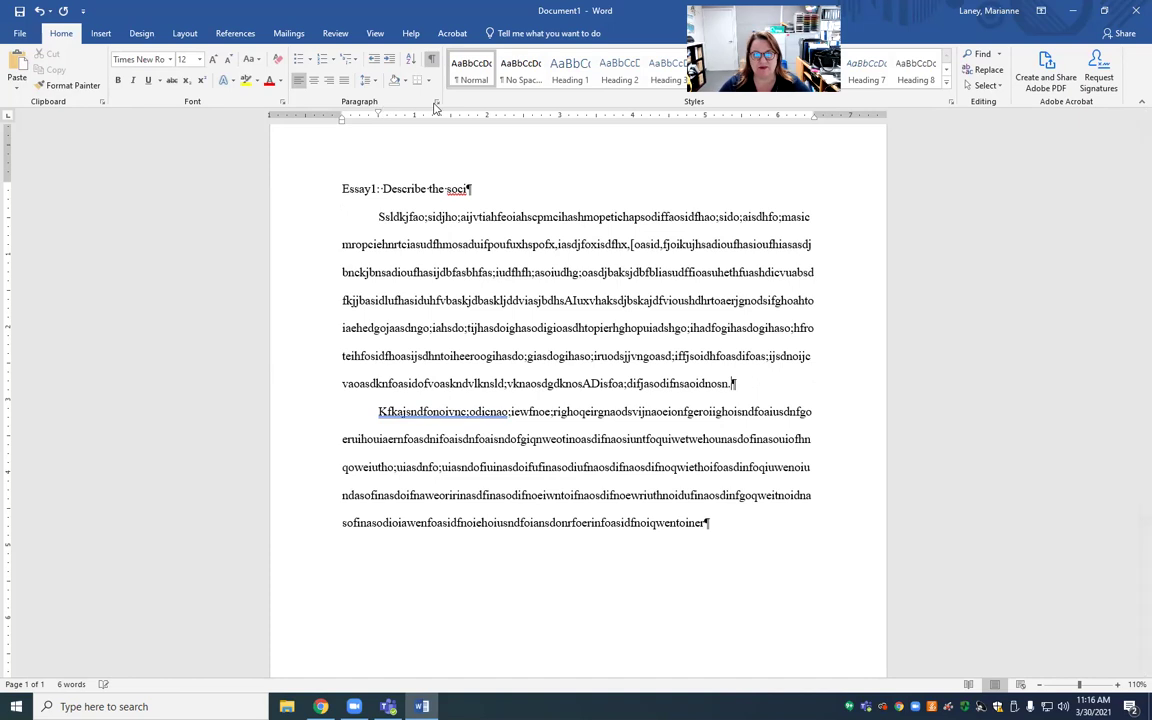
Step: Add space after the first filler paragraph, and try closing the gap by removing and re-entering the paragraph break
{"action": "left_click", "coordinate": [371, 82]}
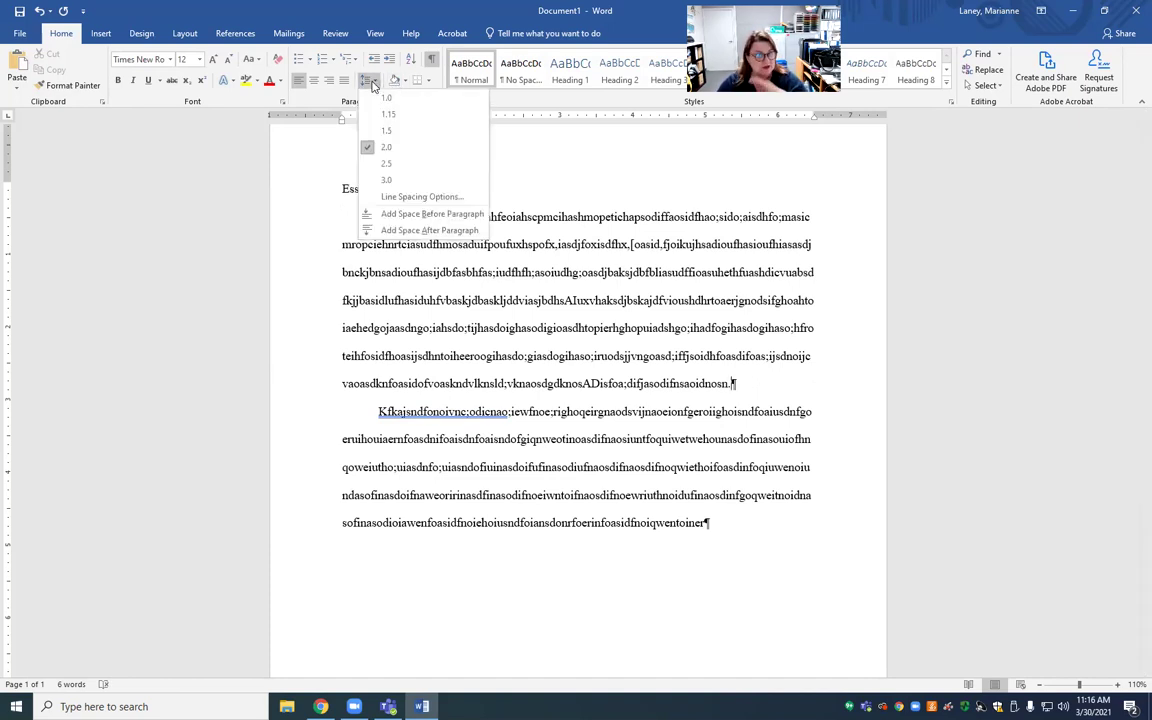
{"action": "left_click", "coordinate": [432, 231]}
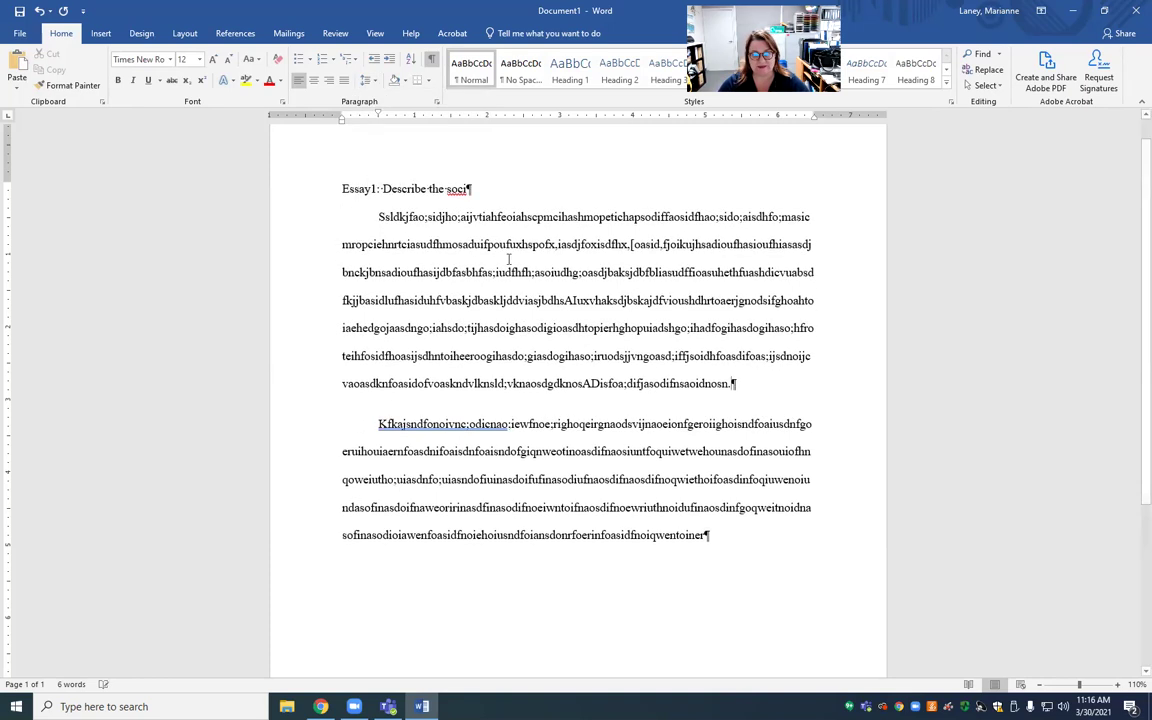
{"action": "left_click", "coordinate": [858, 451]}
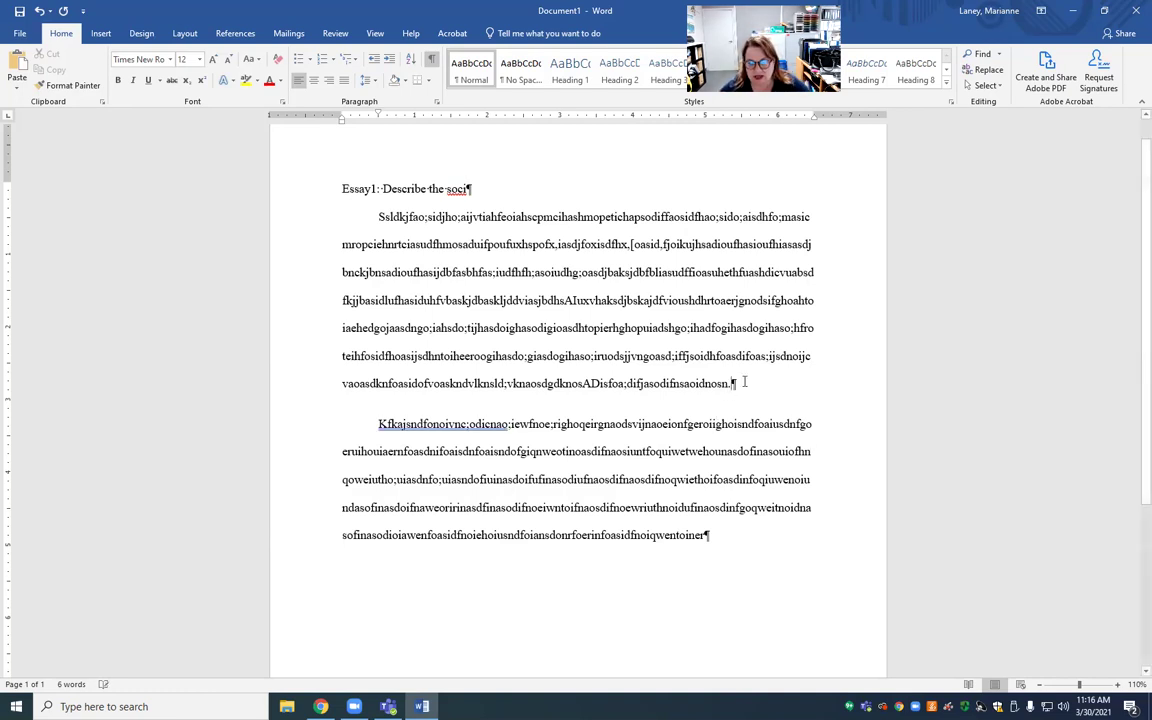
{"action": "key", "text": "Delete"}
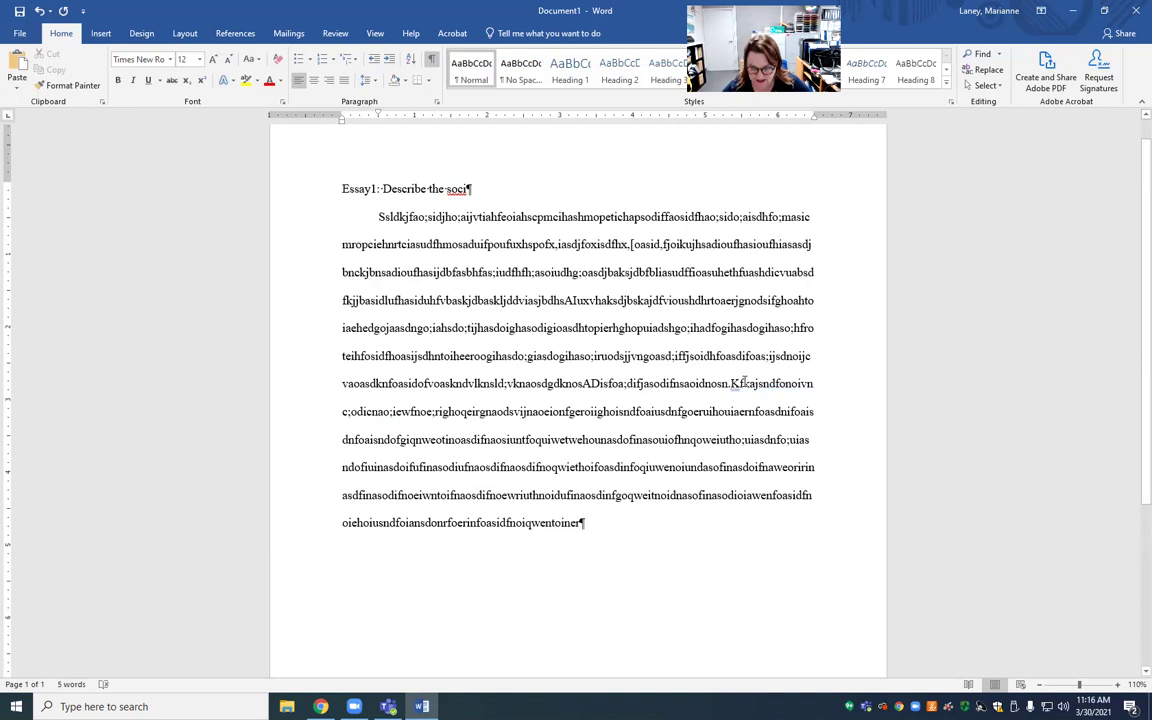
{"action": "key", "text": "Return"}
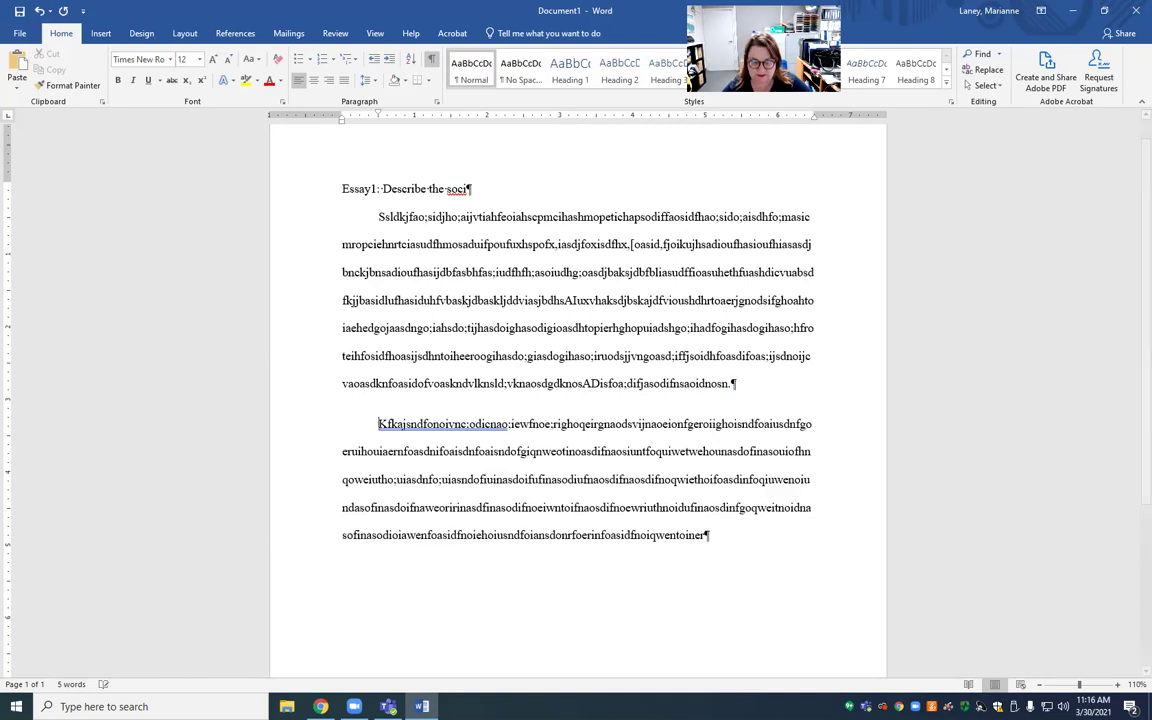
Step: Select text spanning both filler paragraphs and remove the space after paragraph
{"action": "key", "text": "ctrl+a"}
{"action": "left_click", "coordinate": [737, 383]}
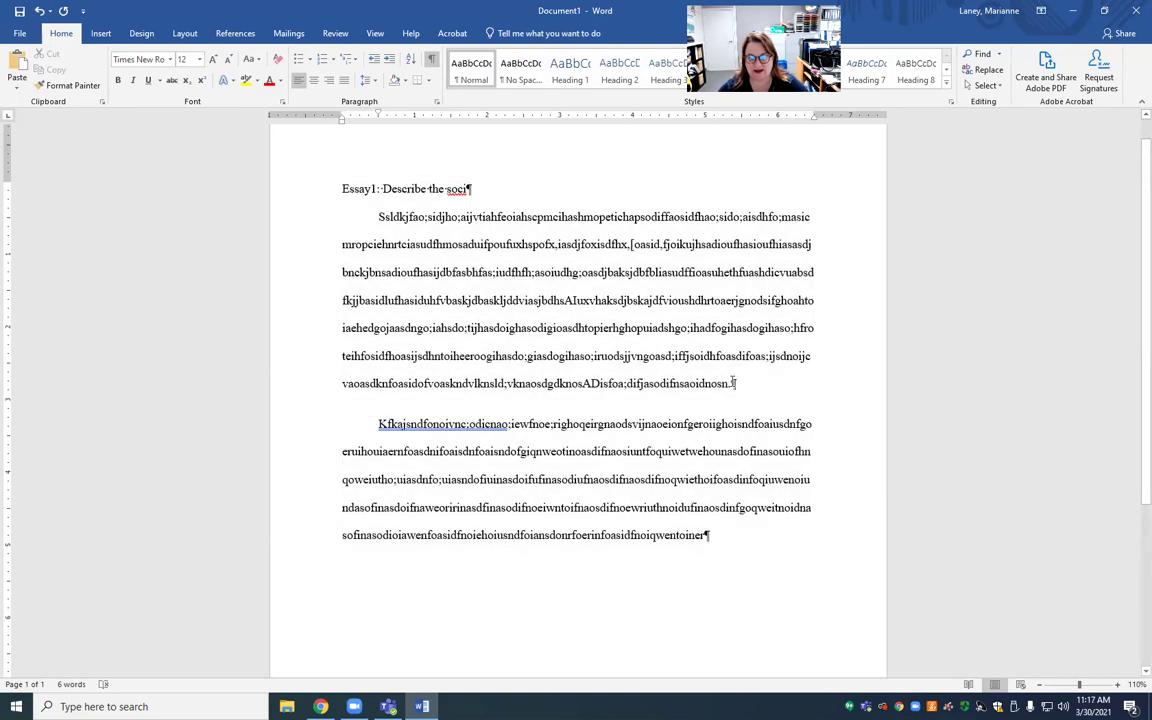
{"action": "left_click_drag", "start_coordinate": [737, 383], "coordinate": [697, 424]}
{"action": "left_click", "coordinate": [710, 300]}
{"action": "left_click_drag", "start_coordinate": [663, 244], "coordinate": [650, 480]}
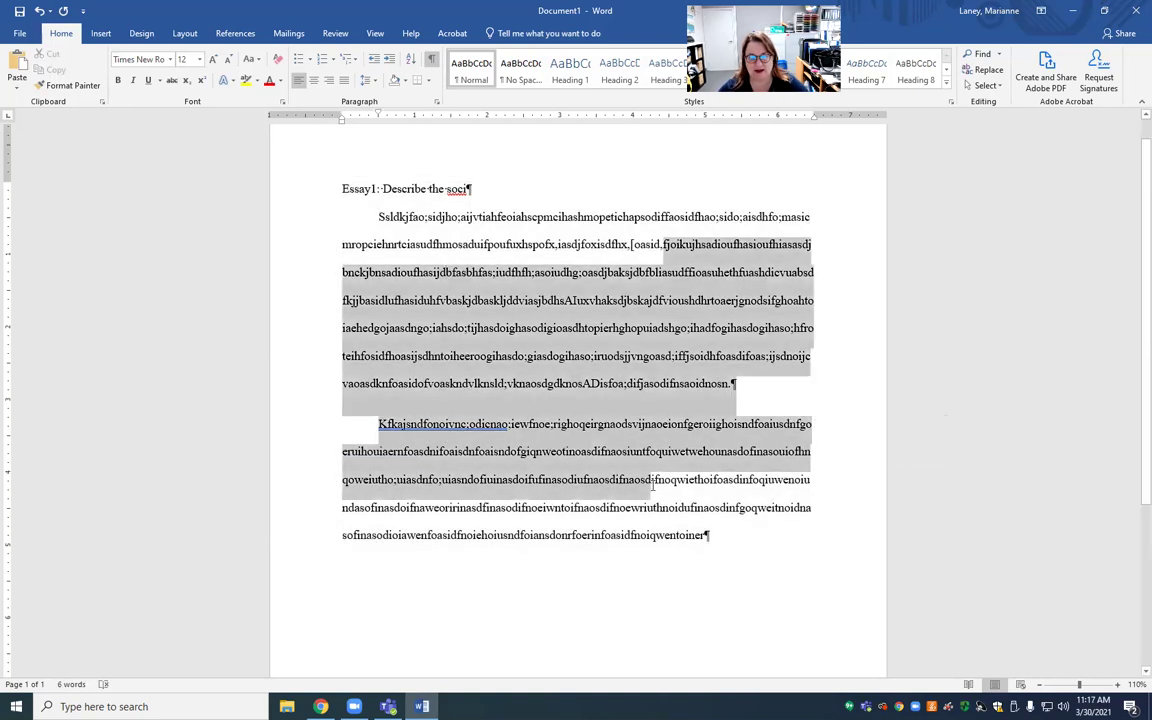
{"action": "left_click", "coordinate": [374, 82]}
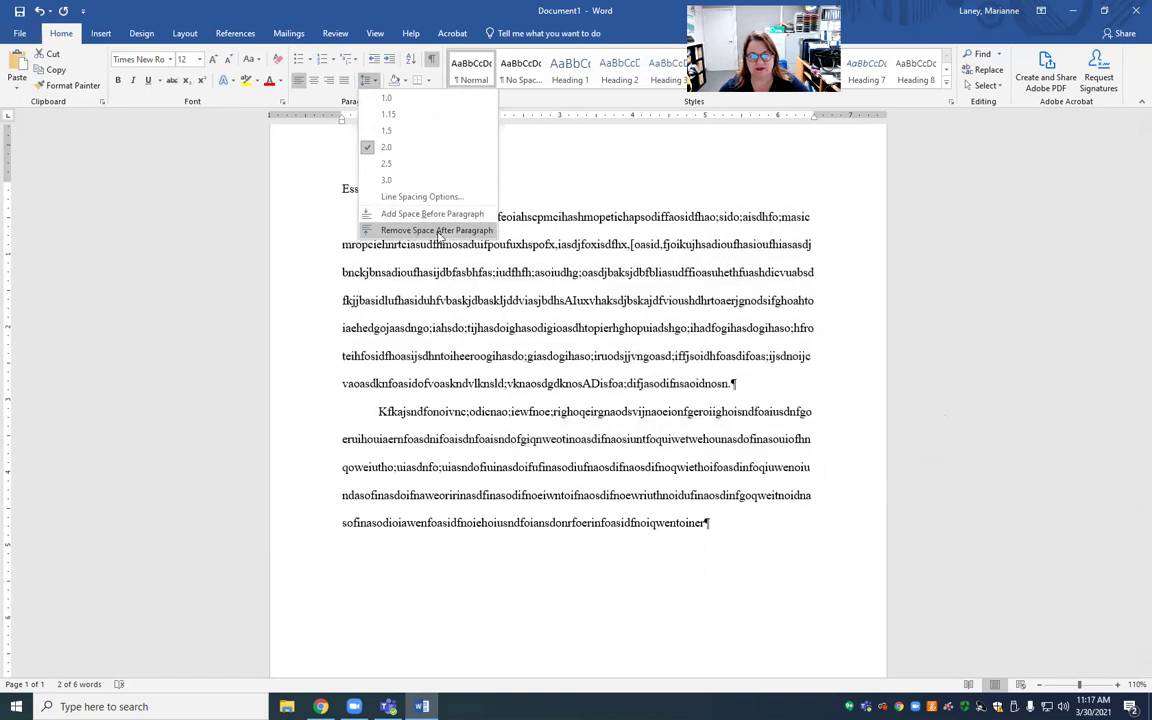
{"action": "left_click", "coordinate": [465, 231]}
{"action": "left_click", "coordinate": [913, 265]}
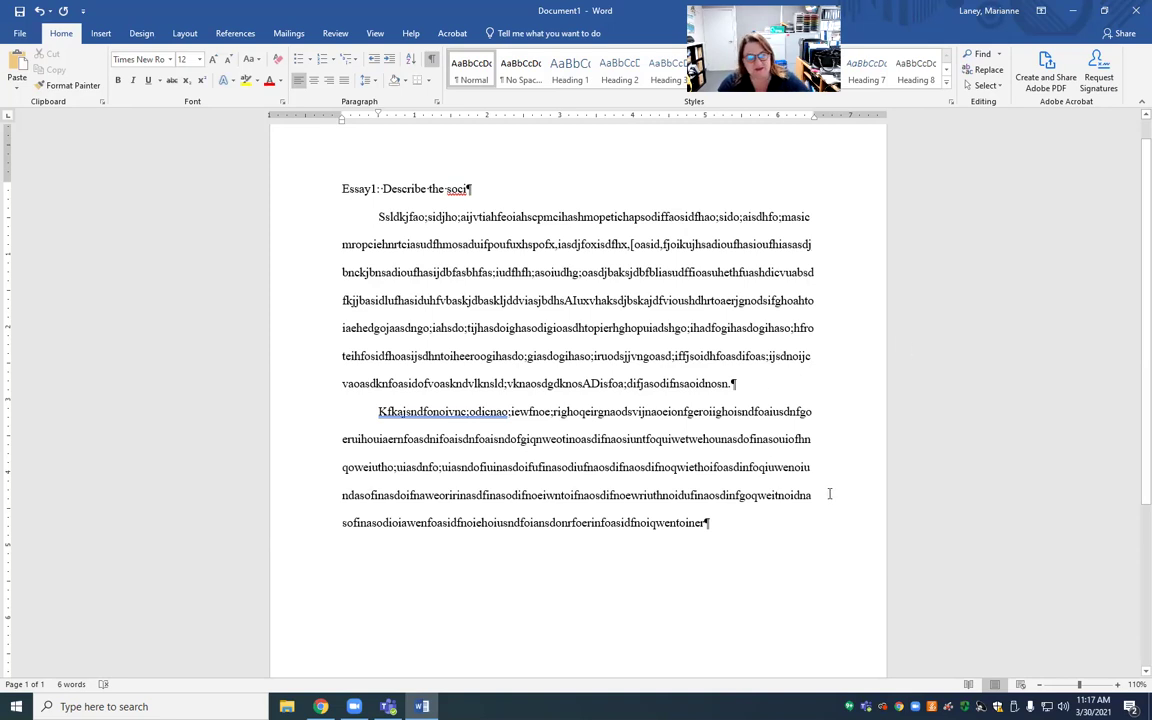
Step: Make "fnaosiunt" in the second paragraph bold and "ljddviasj" in the first paragraph italic
{"action": "scroll", "coordinate": [866, 532], "scroll_direction": "down", "scroll_amount": 5}
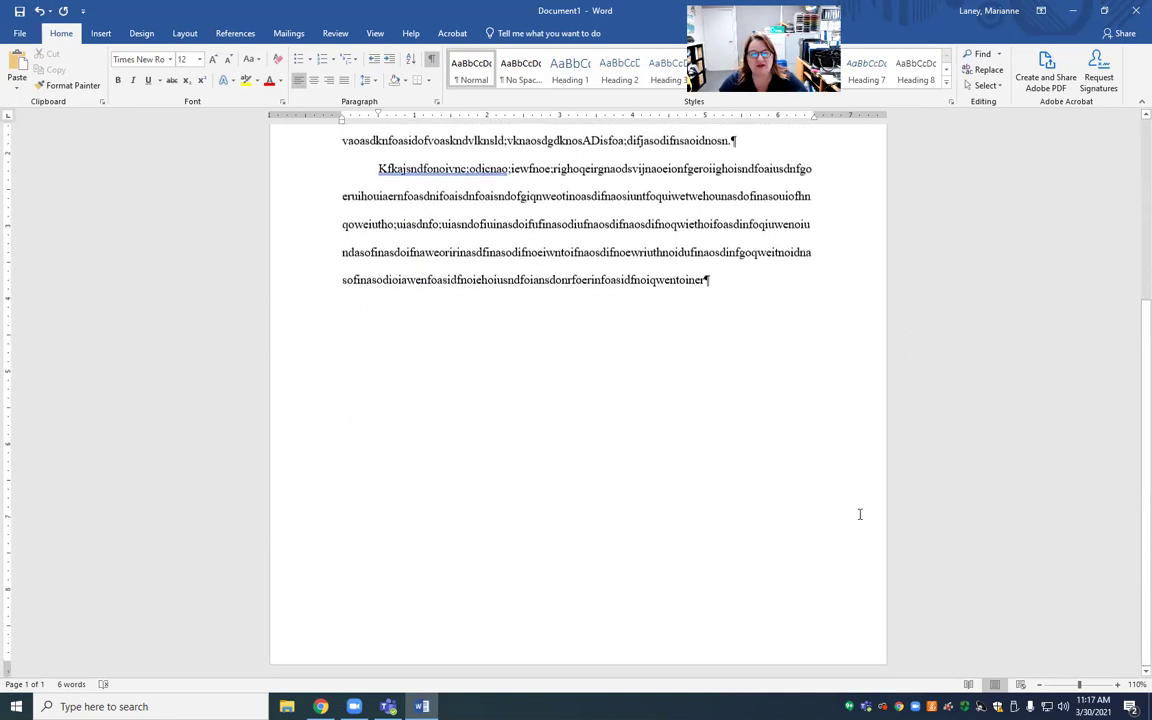
{"action": "scroll", "coordinate": [858, 514], "scroll_direction": "up", "scroll_amount": 5}
{"action": "scroll", "coordinate": [859, 514], "scroll_direction": "down", "scroll_amount": 5}
{"action": "scroll", "coordinate": [858, 513], "scroll_direction": "up", "scroll_amount": 5}
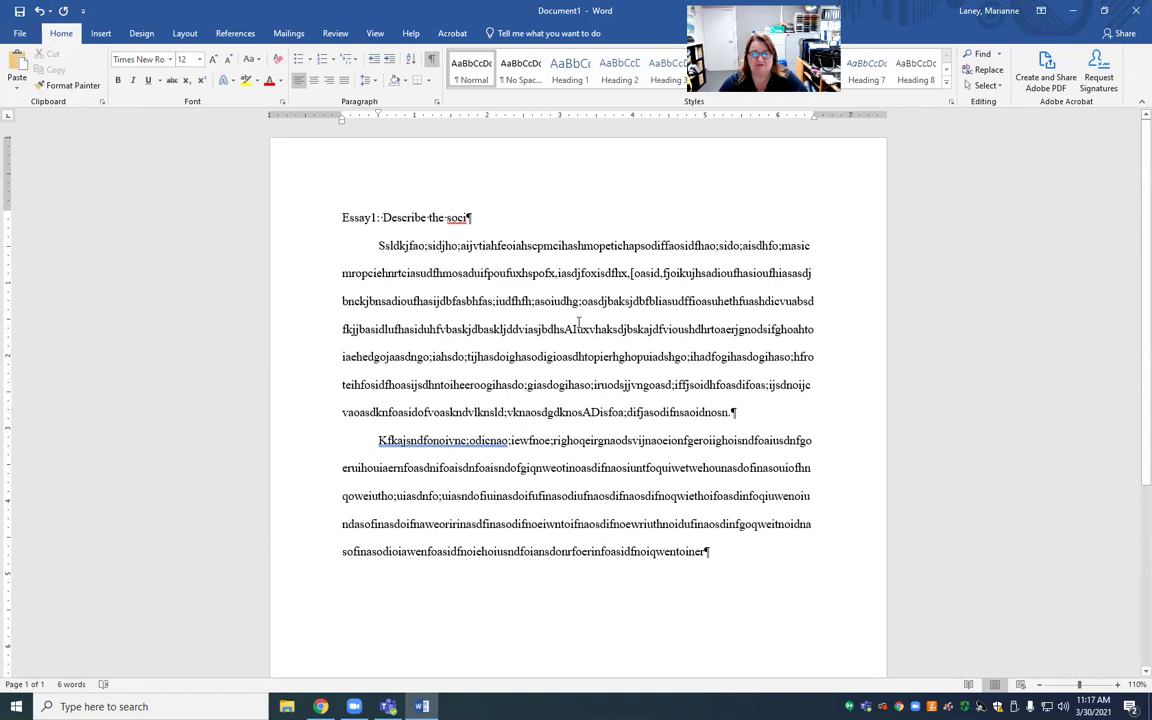
{"action": "left_click_drag", "start_coordinate": [602, 470], "coordinate": [646, 466]}
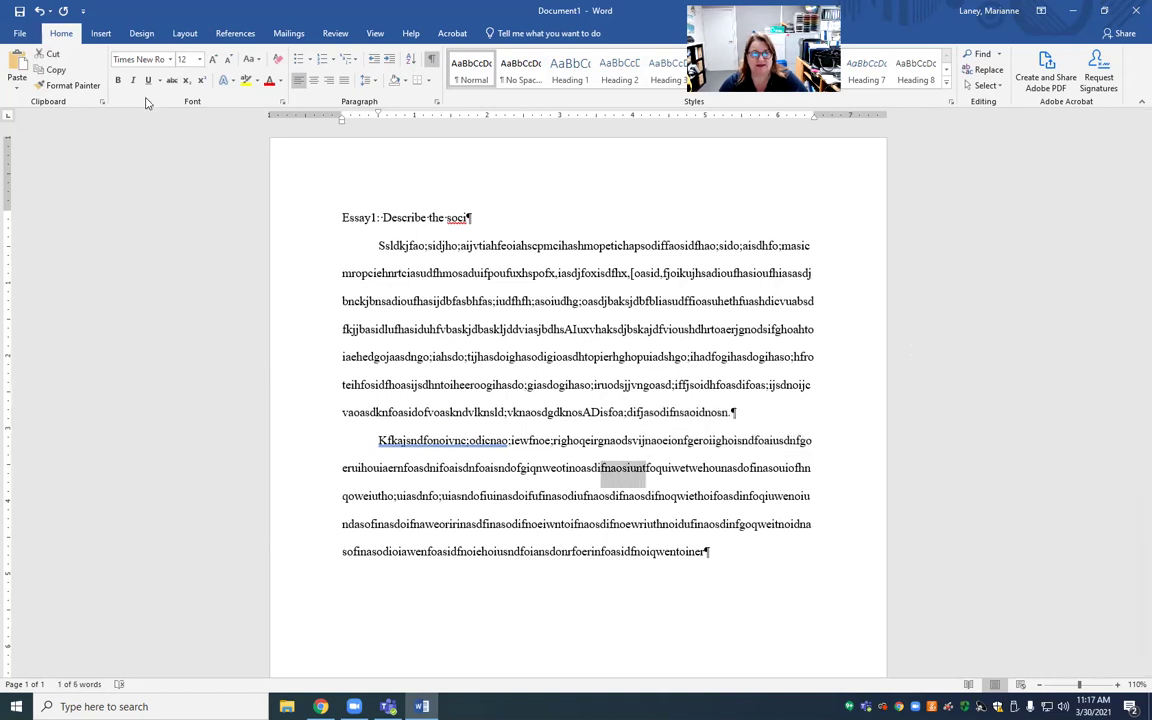
{"action": "left_click", "coordinate": [119, 81]}
{"action": "left_click_drag", "start_coordinate": [501, 329], "coordinate": [541, 329]}
{"action": "left_click", "coordinate": [133, 84]}
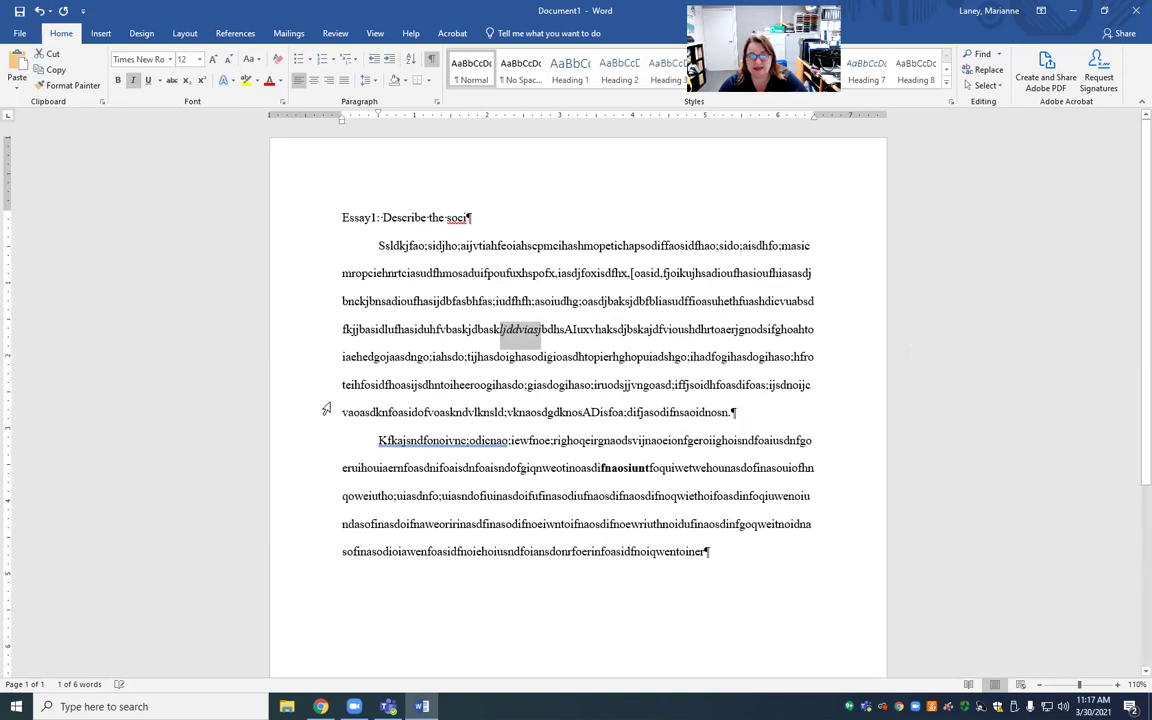
{"action": "left_click", "coordinate": [715, 385]}
{"action": "left_click_drag", "start_coordinate": [500, 329], "coordinate": [541, 329]}
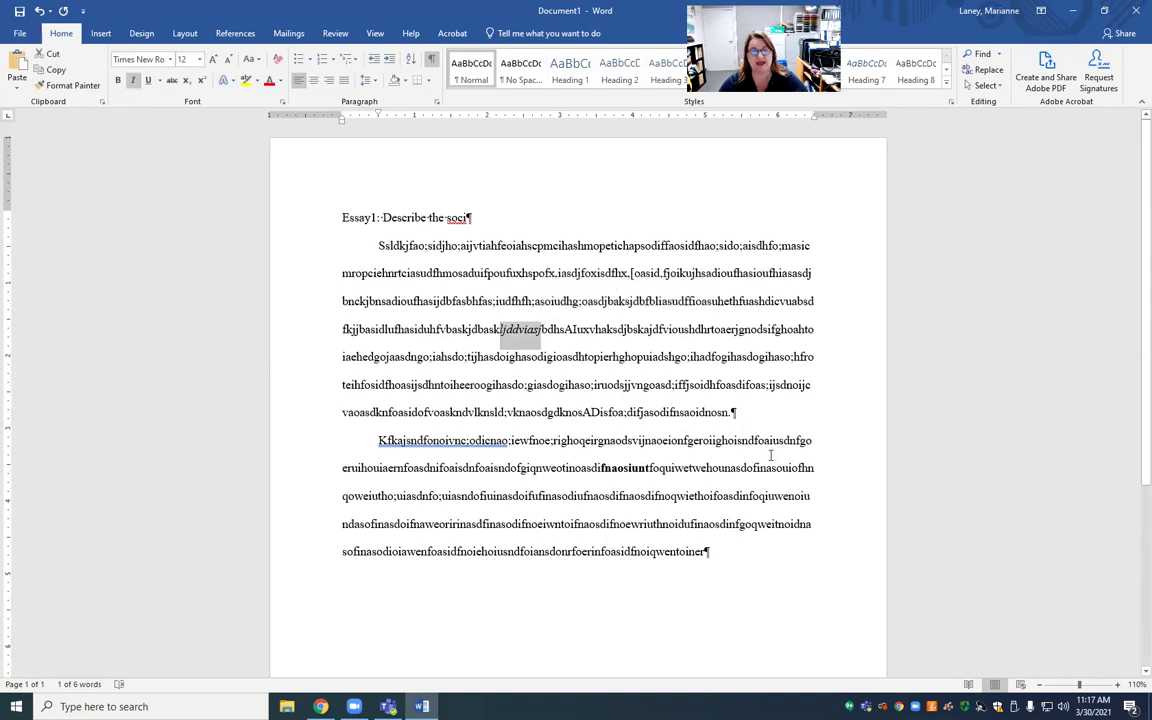
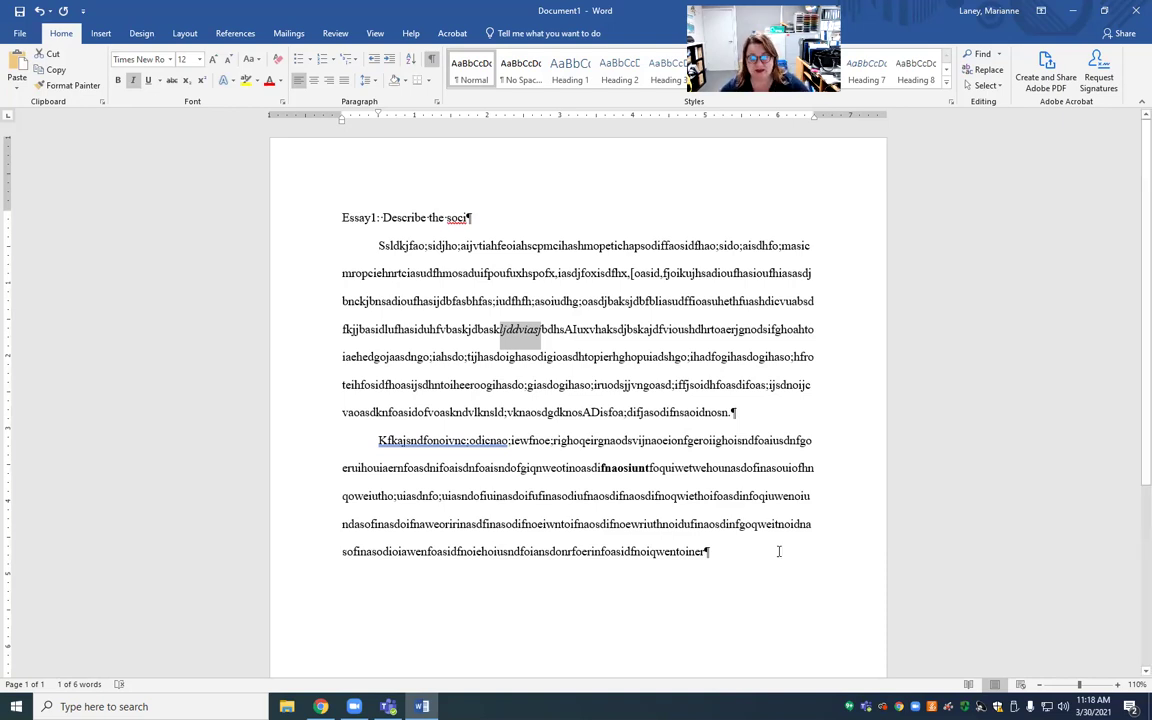
Step: Start a third indented paragraph after the second one and enter a short run of filler text in it
{"action": "scroll", "coordinate": [778, 548], "scroll_direction": "down", "scroll_amount": 2}
{"action": "left_click", "coordinate": [720, 445]}
{"action": "key", "text": "Return"}
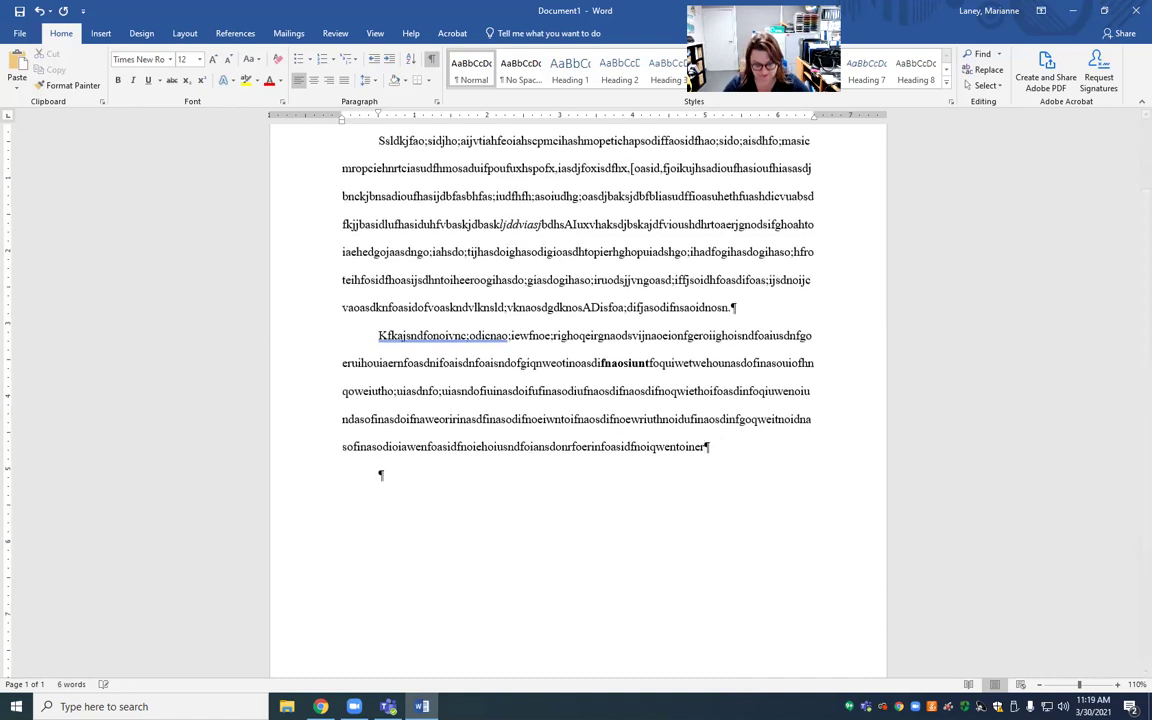
{"action": "type", "text": "ldfjlaskdjfglkmnasdflknasdlkfnasodkfnlkdfksndlfkn"}
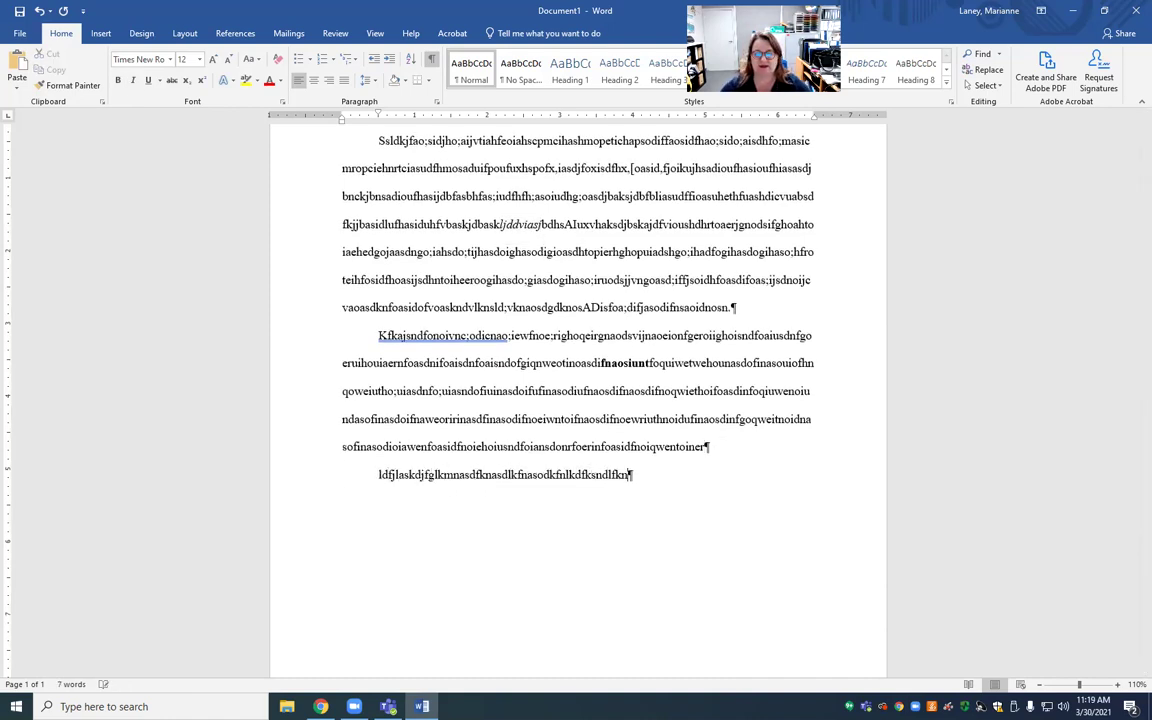
Step: Copy the first two filler paragraphs and paste them three times, replacing the short third paragraph's text
{"action": "scroll", "coordinate": [891, 507], "scroll_direction": "up", "scroll_amount": 2}
{"action": "scroll", "coordinate": [891, 507], "scroll_direction": "down", "scroll_amount": 5, "text": "ctrl"}
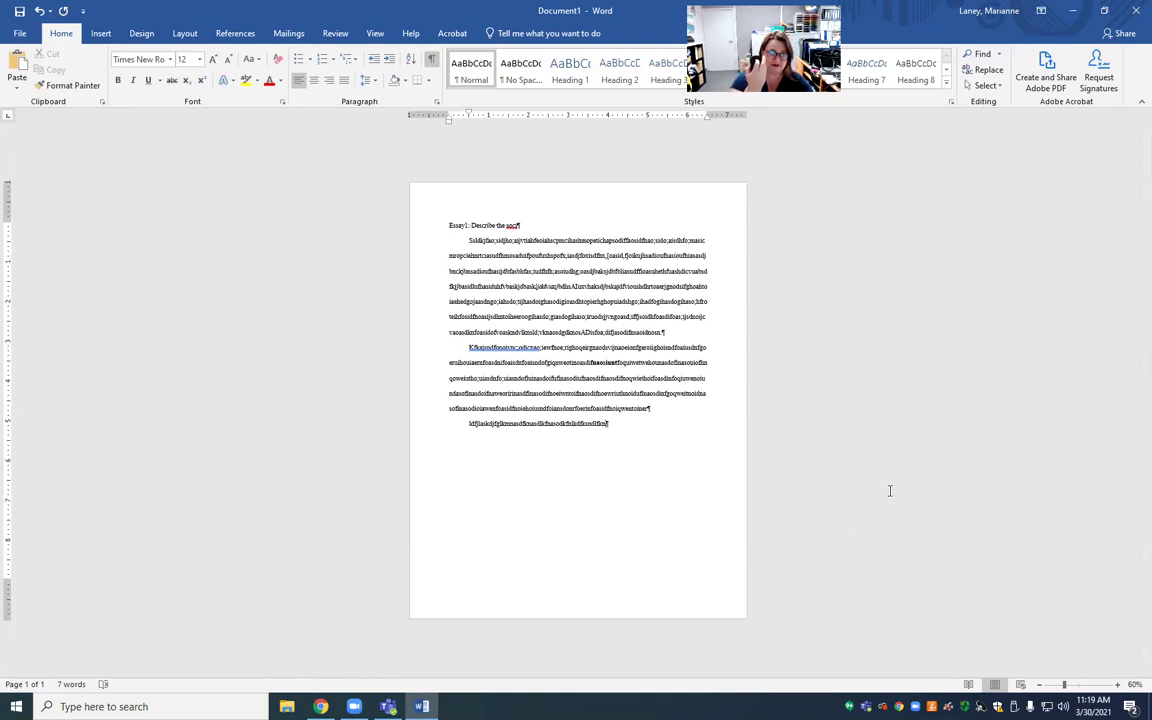
{"action": "scroll", "coordinate": [890, 491], "scroll_direction": "up", "scroll_amount": 2}
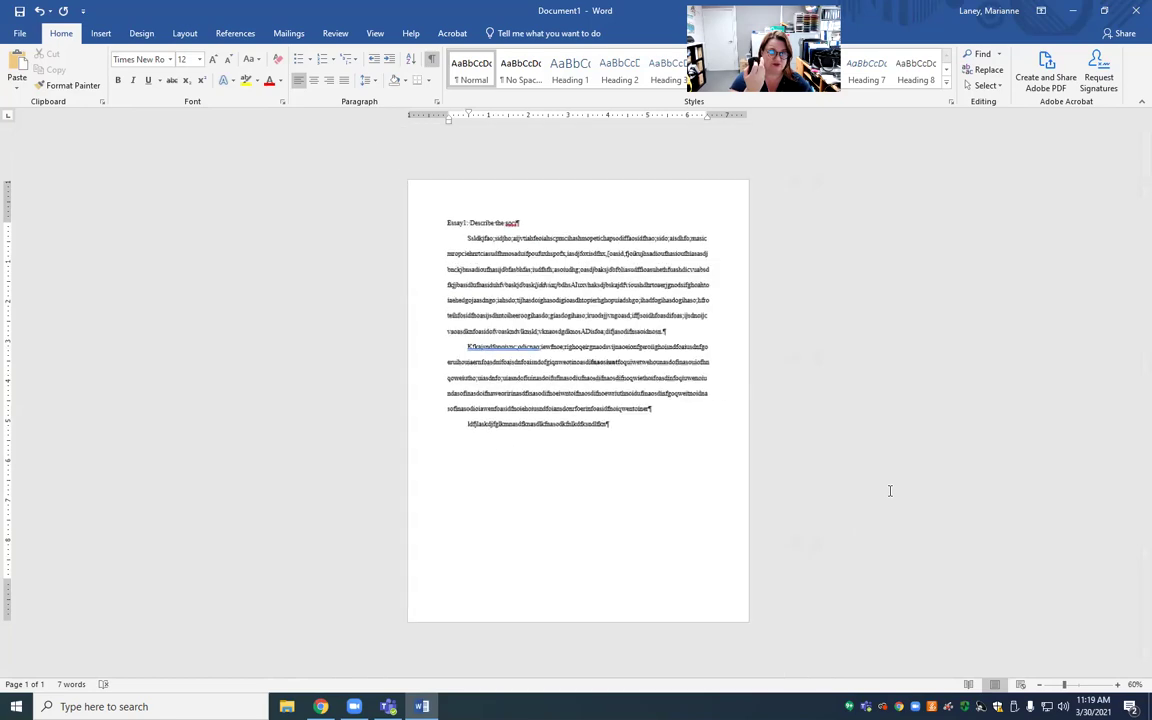
{"action": "scroll", "coordinate": [890, 491], "scroll_direction": "up", "scroll_amount": 2}
{"action": "scroll", "coordinate": [890, 491], "scroll_direction": "down", "scroll_amount": 3}
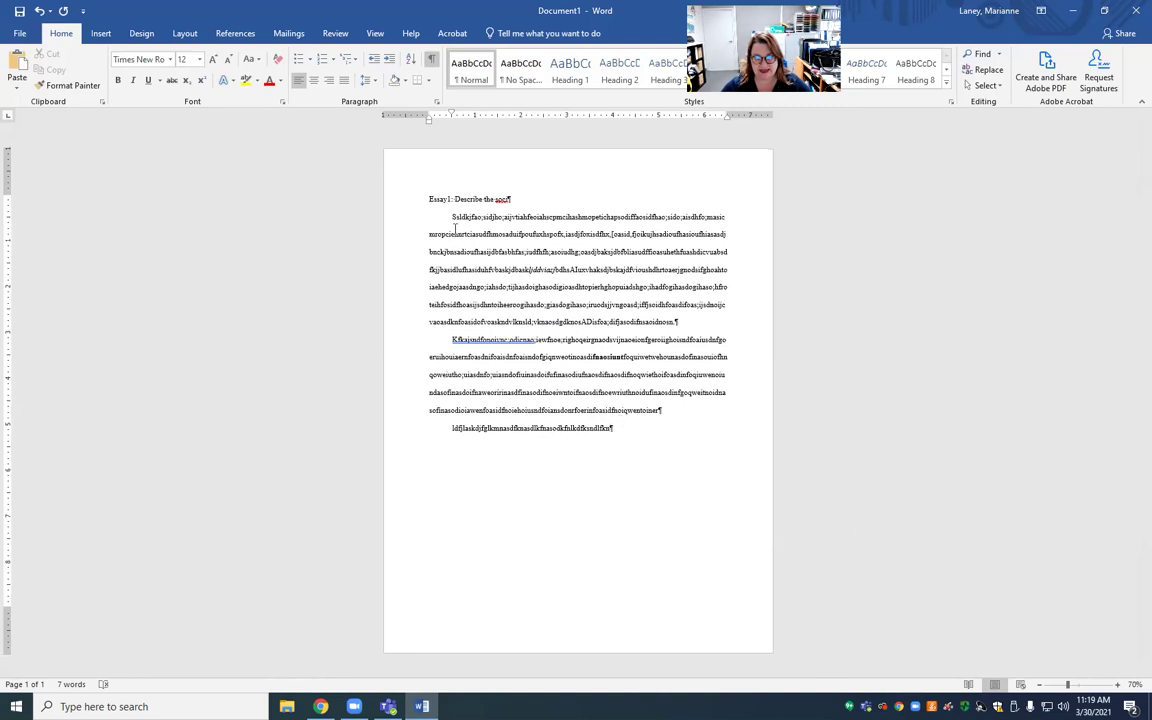
{"action": "left_click_drag", "start_coordinate": [429, 212], "coordinate": [663, 407]}
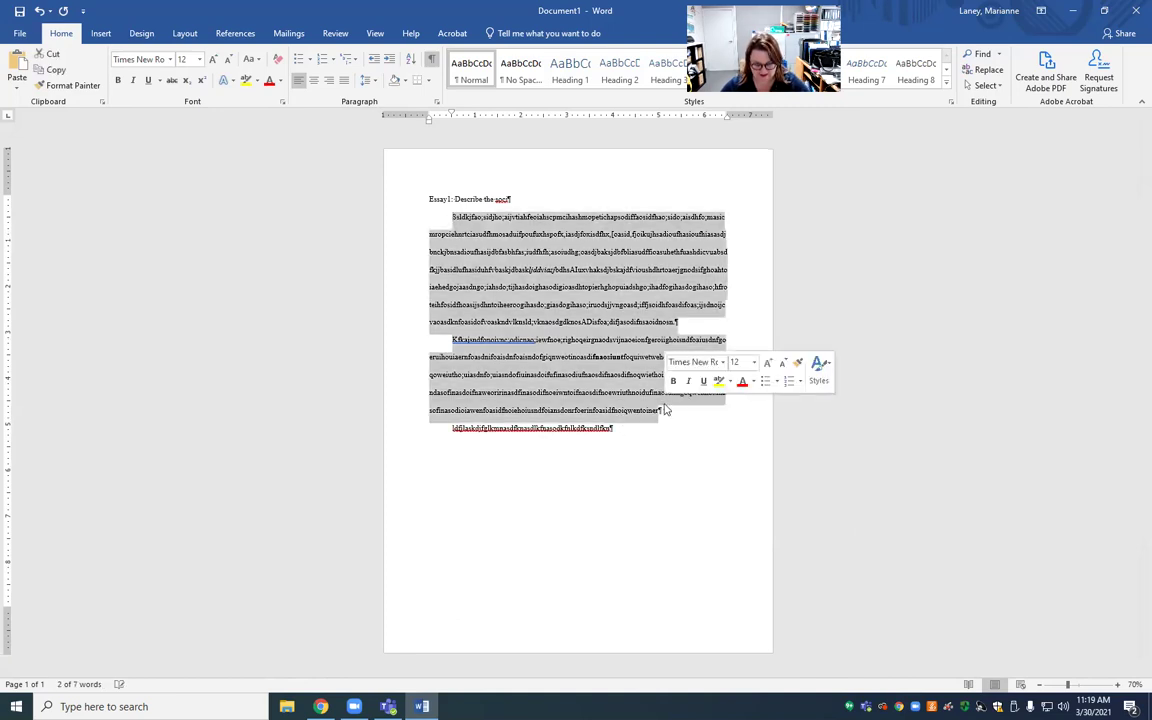
{"action": "double_click", "coordinate": [511, 431]}
{"action": "key", "text": "ctrl+v"}
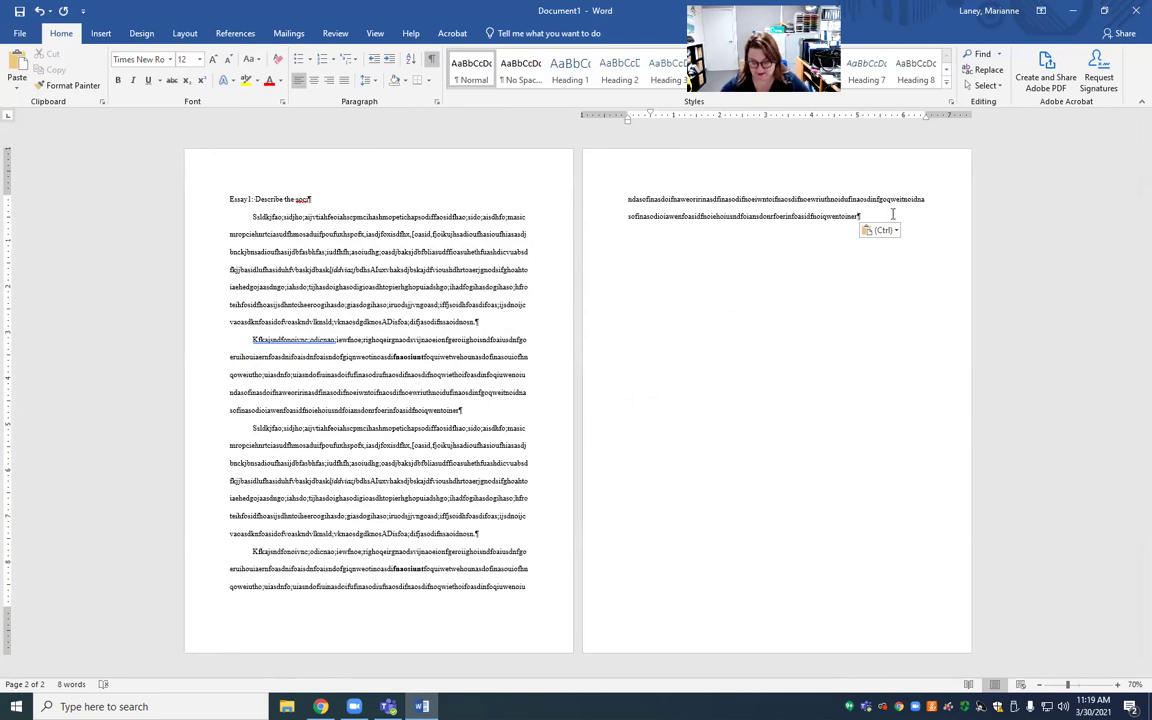
{"action": "key", "text": "ctrl+v"}
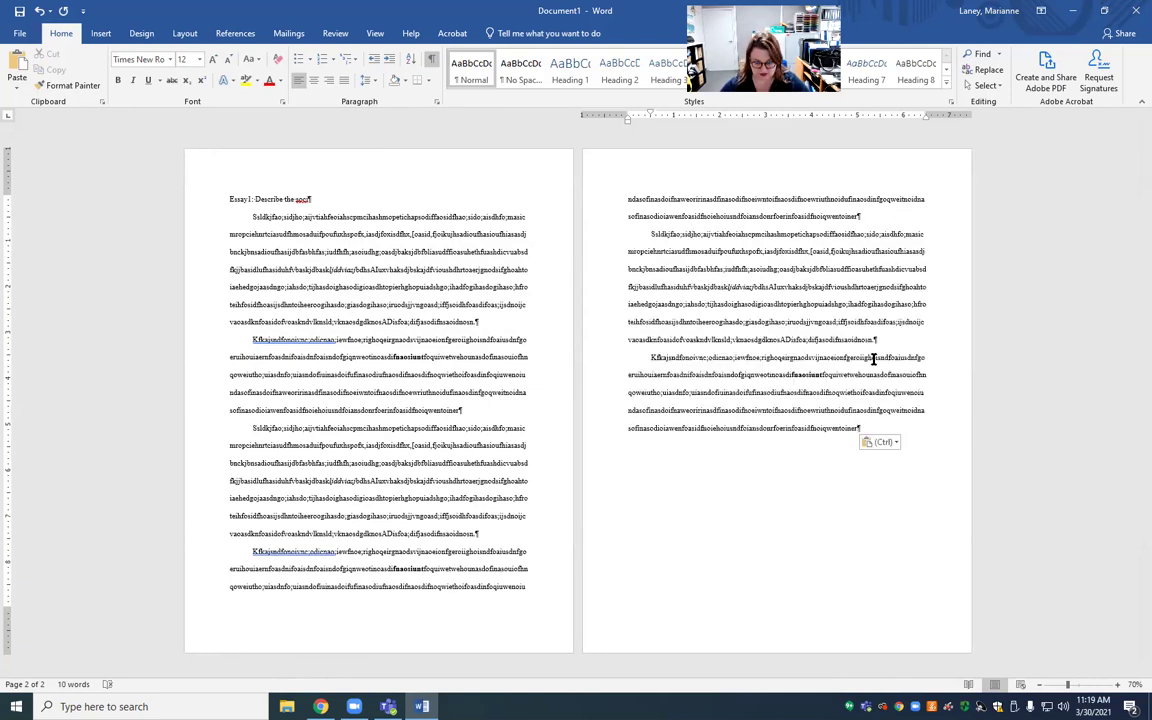
{"action": "key", "text": "ctrl+v"}
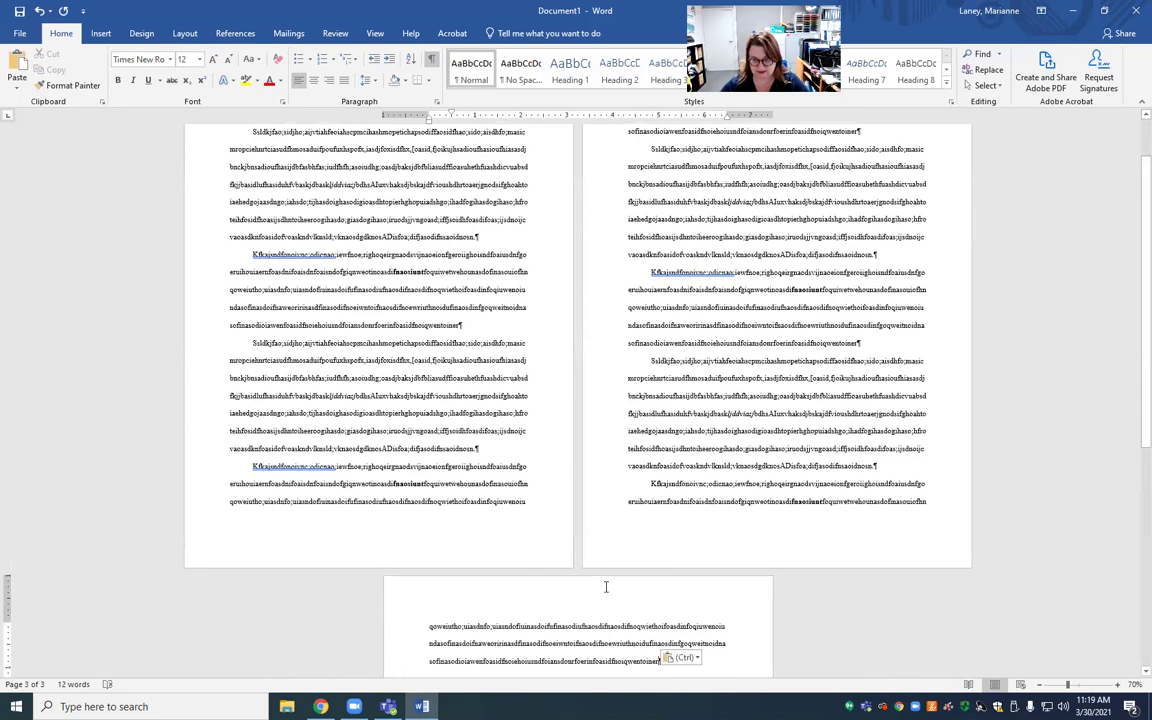
Step: Delete the last pasted paragraph's text after "iewfnoe;" and add three blank paragraphs beneath it
{"action": "scroll", "coordinate": [825, 525], "scroll_direction": "down", "scroll_amount": 2}
{"action": "left_click_drag", "start_coordinate": [662, 571], "coordinate": [418, 529]}
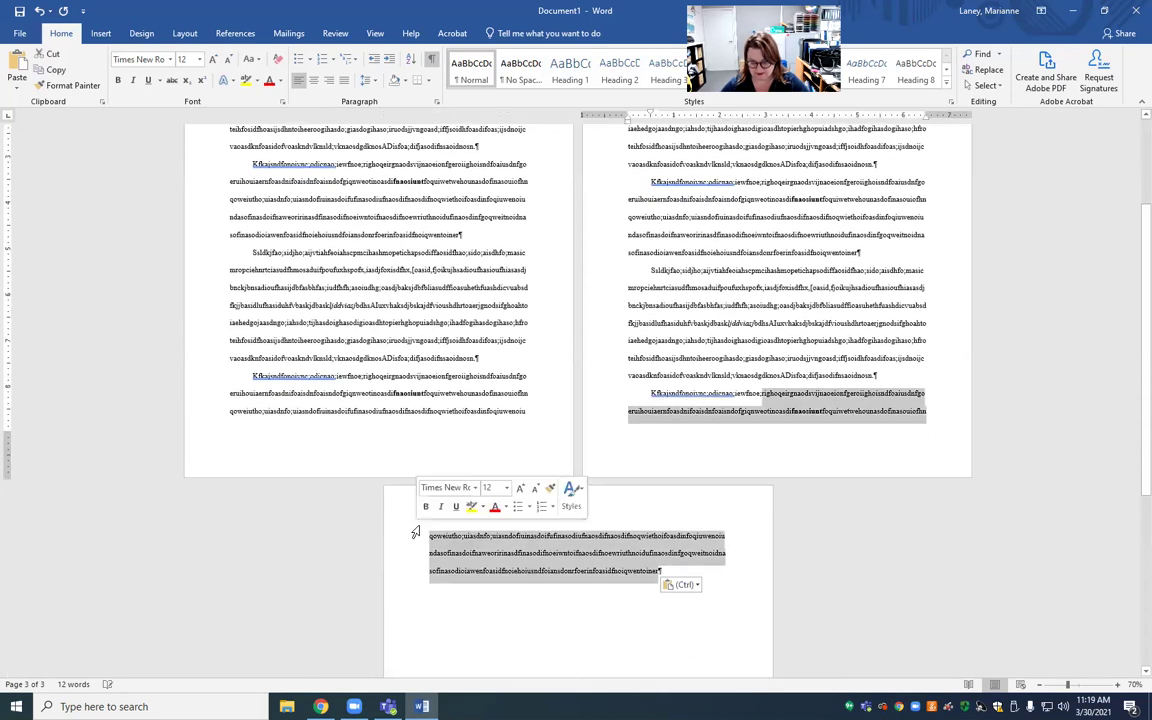
{"action": "key", "text": "Delete"}
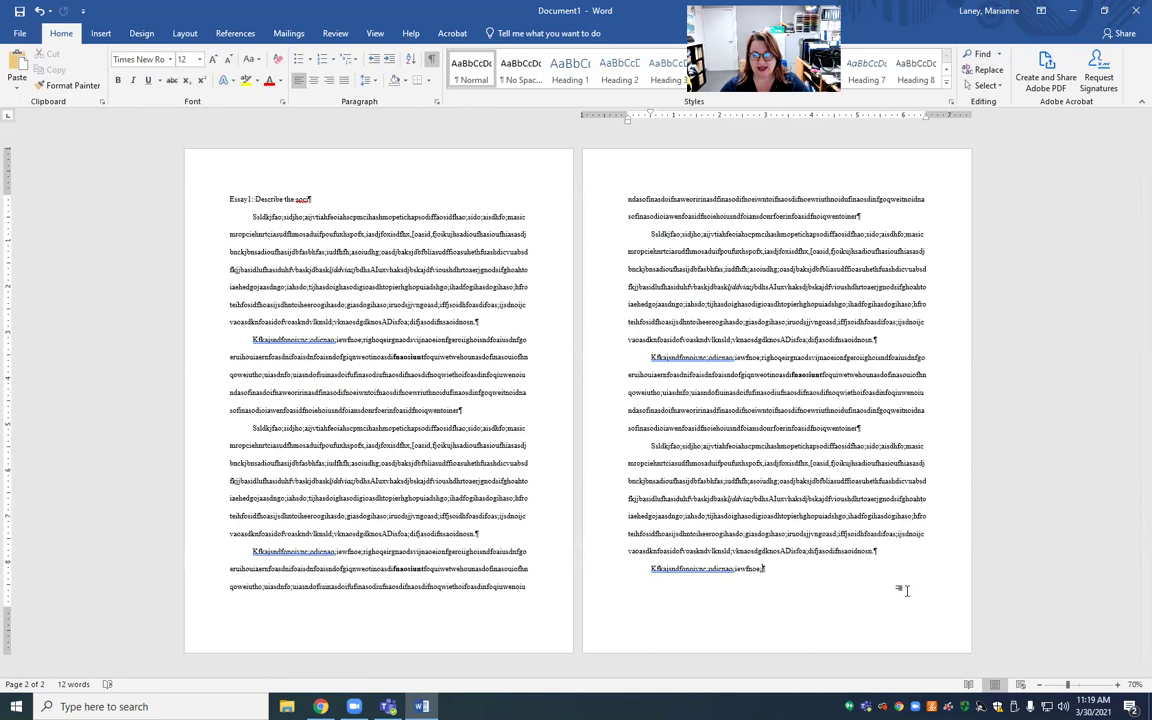
{"action": "left_click", "coordinate": [852, 592]}
{"action": "key", "text": "Return"}
{"action": "key", "text": "Return"}
{"action": "key", "text": "Return"}
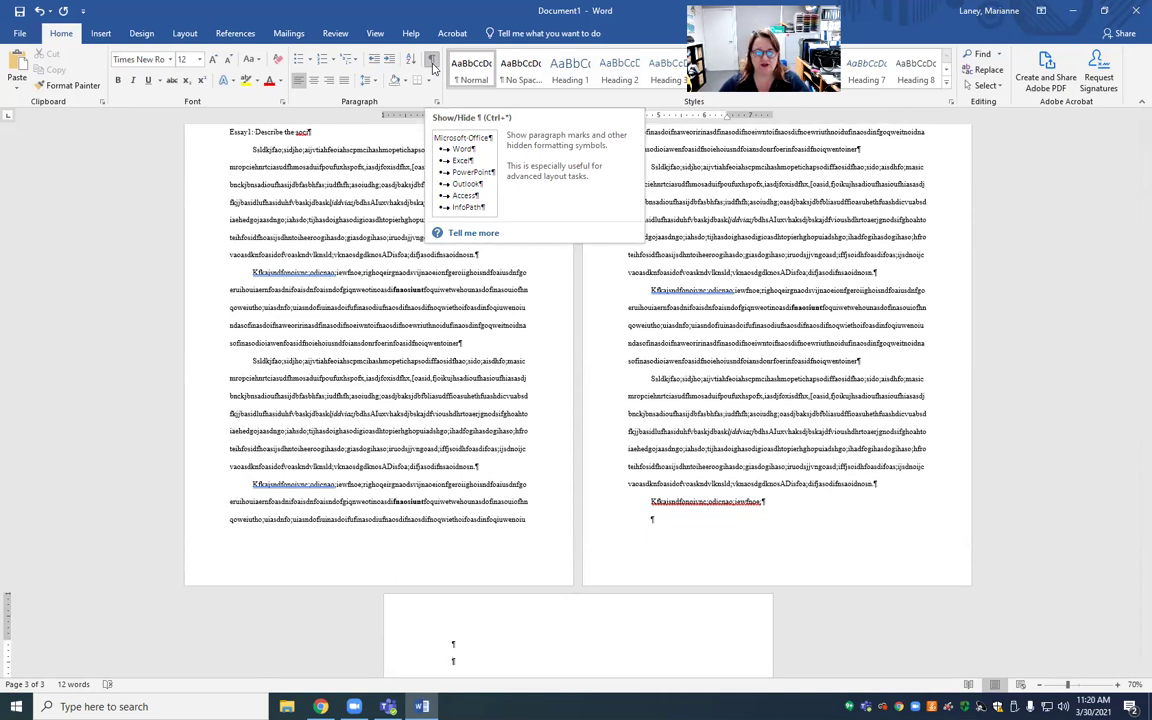
Step: Hide the document's paragraph marks and formatting symbols and show them again
{"action": "scroll", "coordinate": [436, 318], "scroll_direction": "up", "scroll_amount": 4}
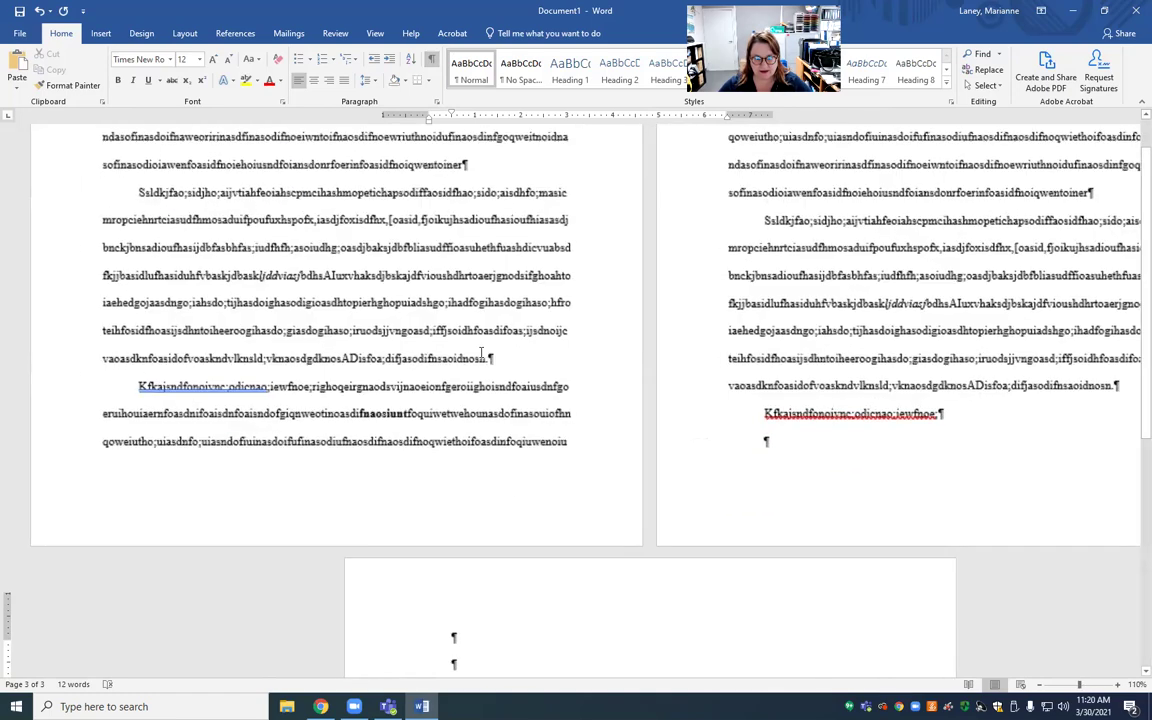
{"action": "scroll", "coordinate": [658, 337], "scroll_direction": "up", "scroll_amount": 6}
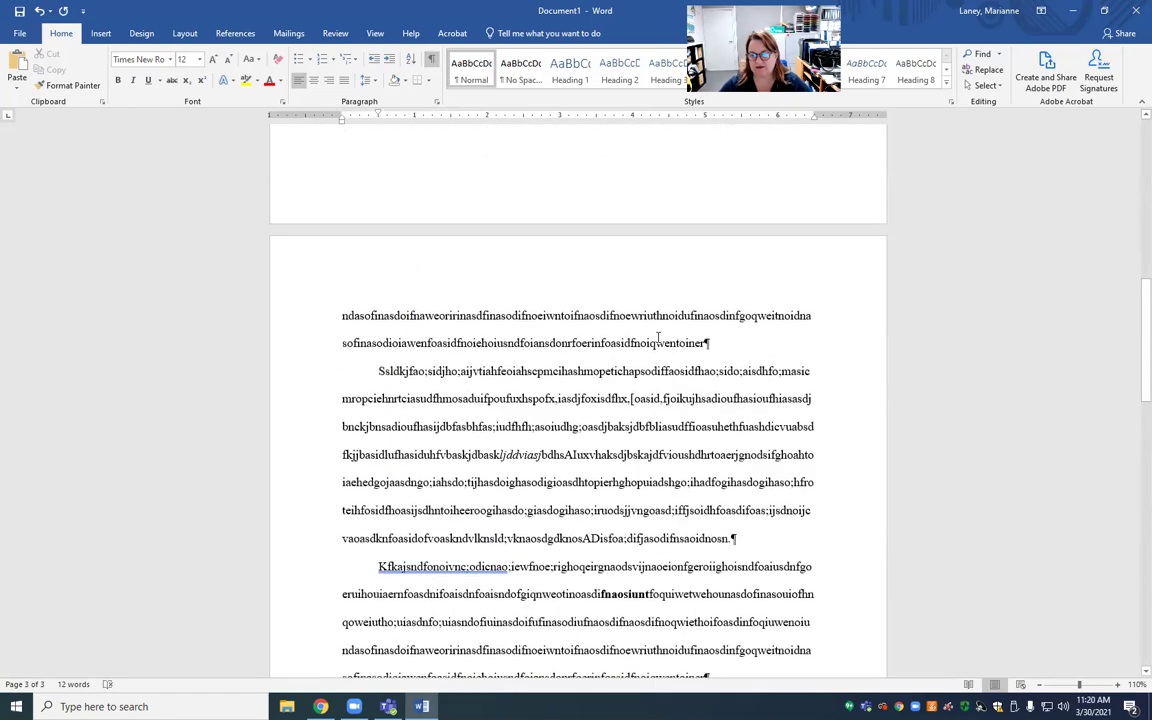
{"action": "scroll", "coordinate": [660, 335], "scroll_direction": "up", "scroll_amount": 12}
{"action": "left_click", "coordinate": [433, 60]}
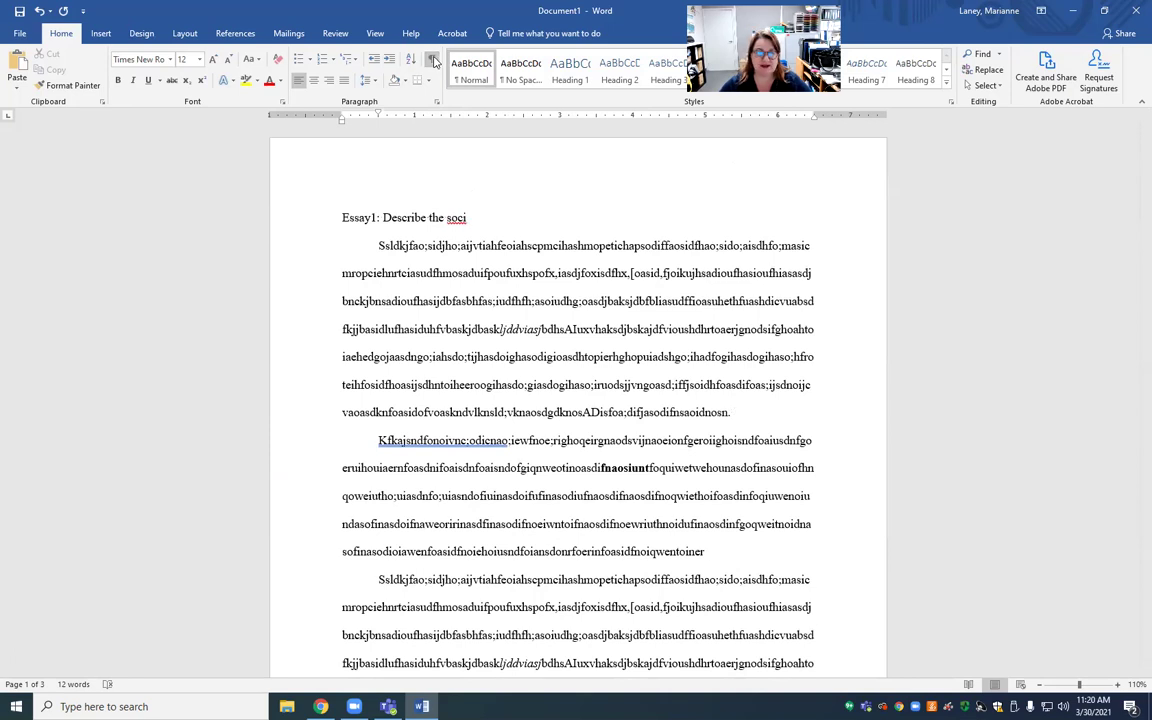
{"action": "left_click", "coordinate": [433, 60]}
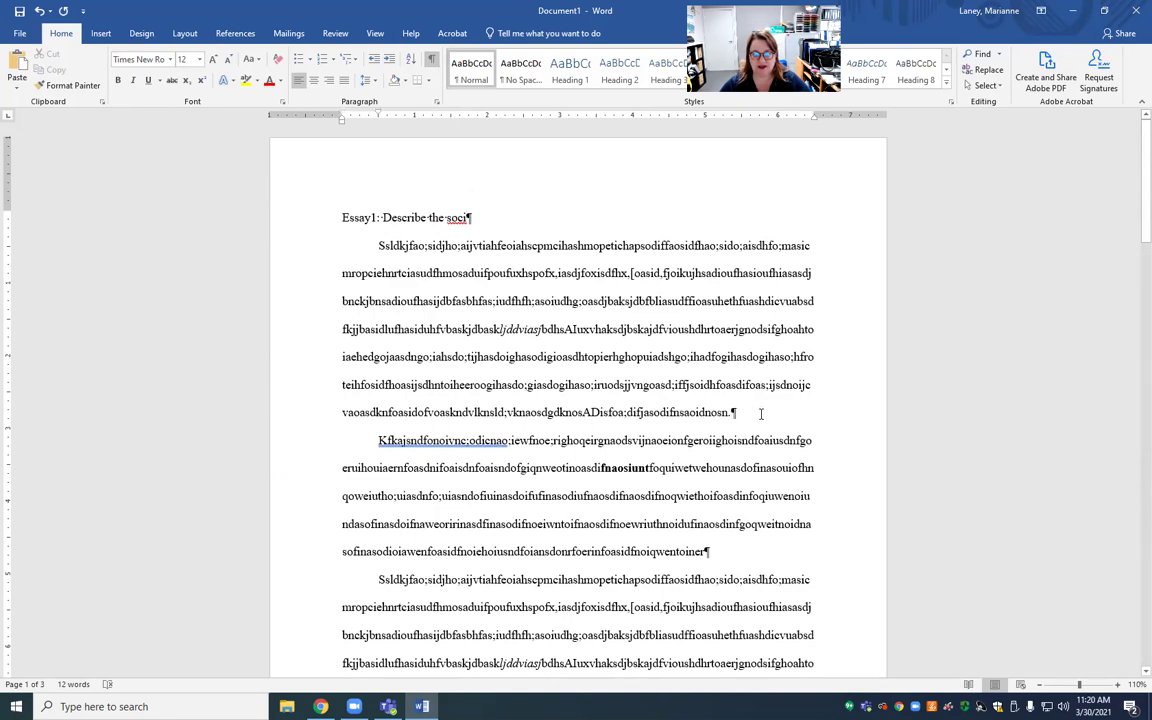
Step: Delete the short leftover paragraph near the document's end and insert a column break below the last full paragraph
{"action": "scroll", "coordinate": [760, 413], "scroll_direction": "down", "scroll_amount": 15}
{"action": "scroll", "coordinate": [777, 390], "scroll_direction": "up", "scroll_amount": 3}
{"action": "left_click_drag", "start_coordinate": [372, 389], "coordinate": [592, 400]}
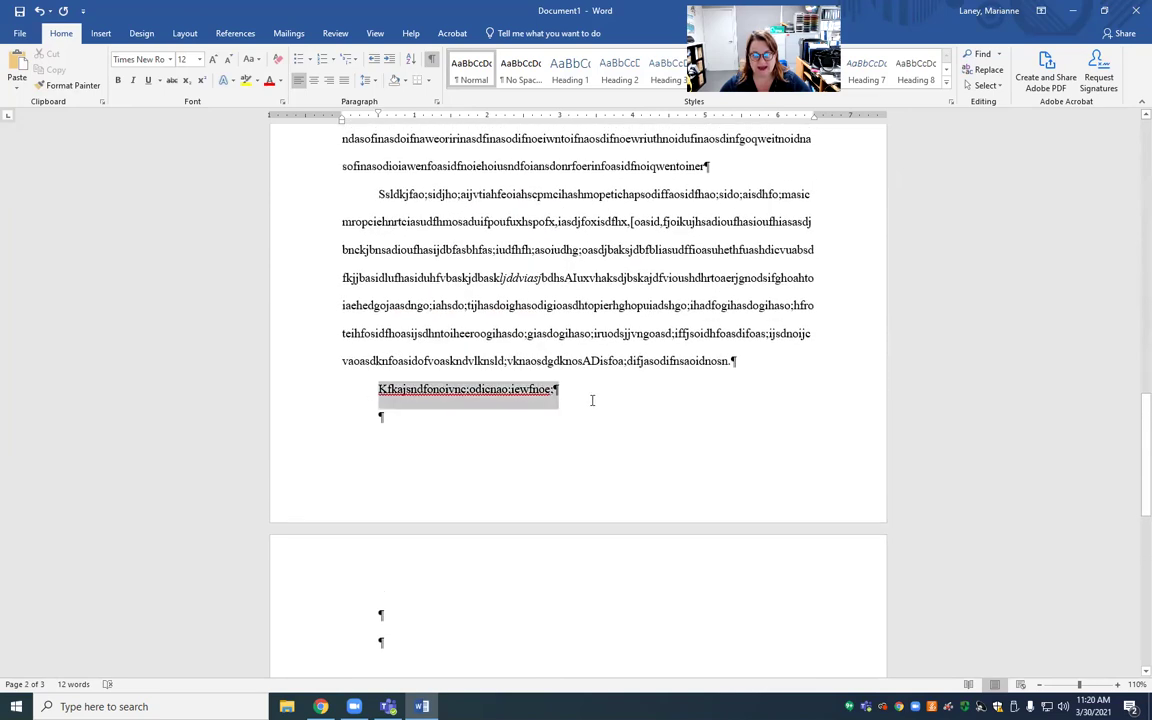
{"action": "key", "text": "Delete"}
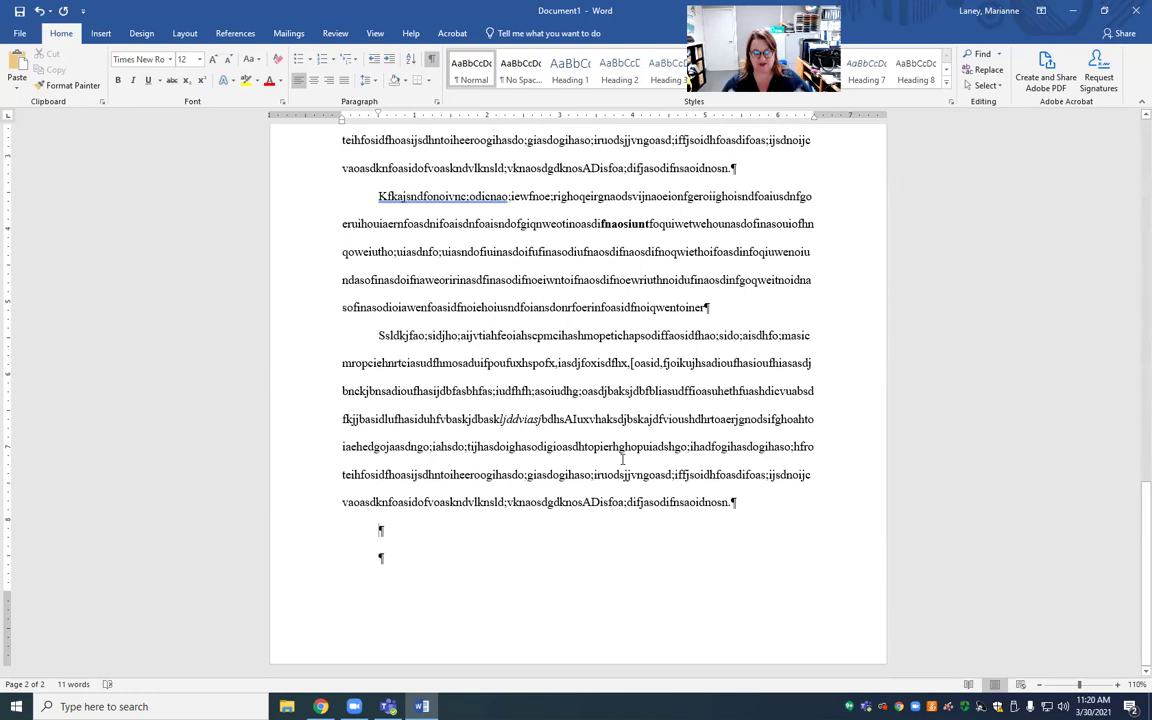
{"action": "key", "text": "ctrl+shift+Return"}
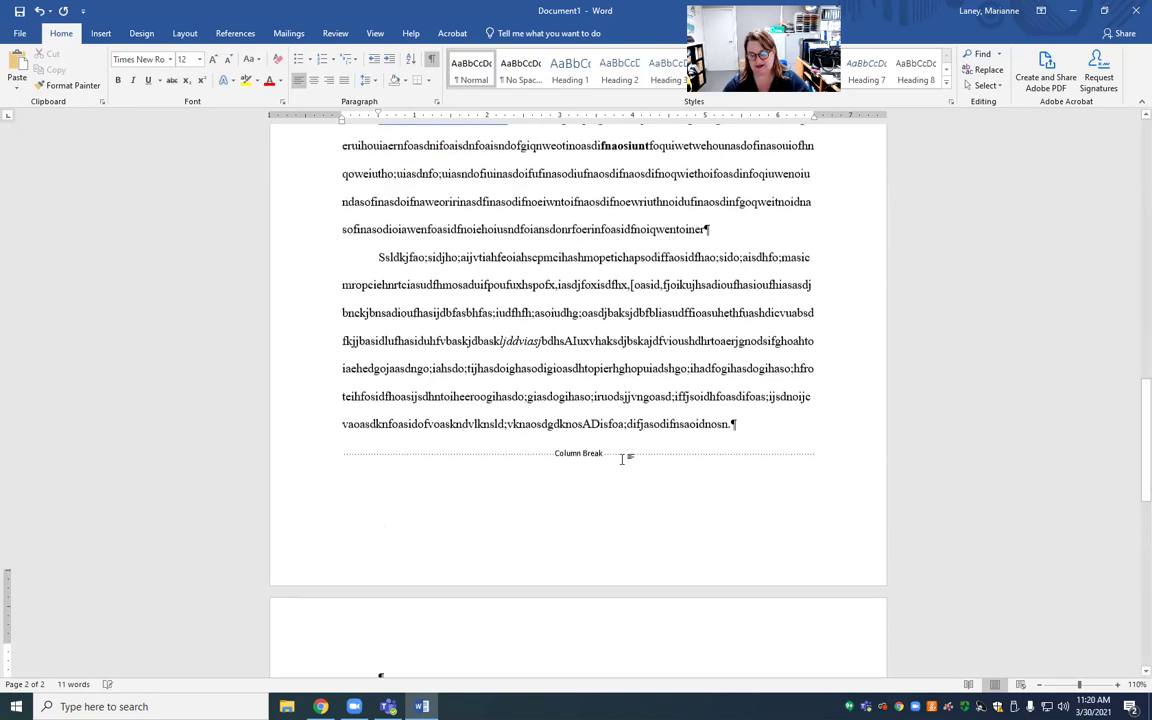
{"action": "scroll", "coordinate": [979, 421], "scroll_direction": "down", "scroll_amount": 3}
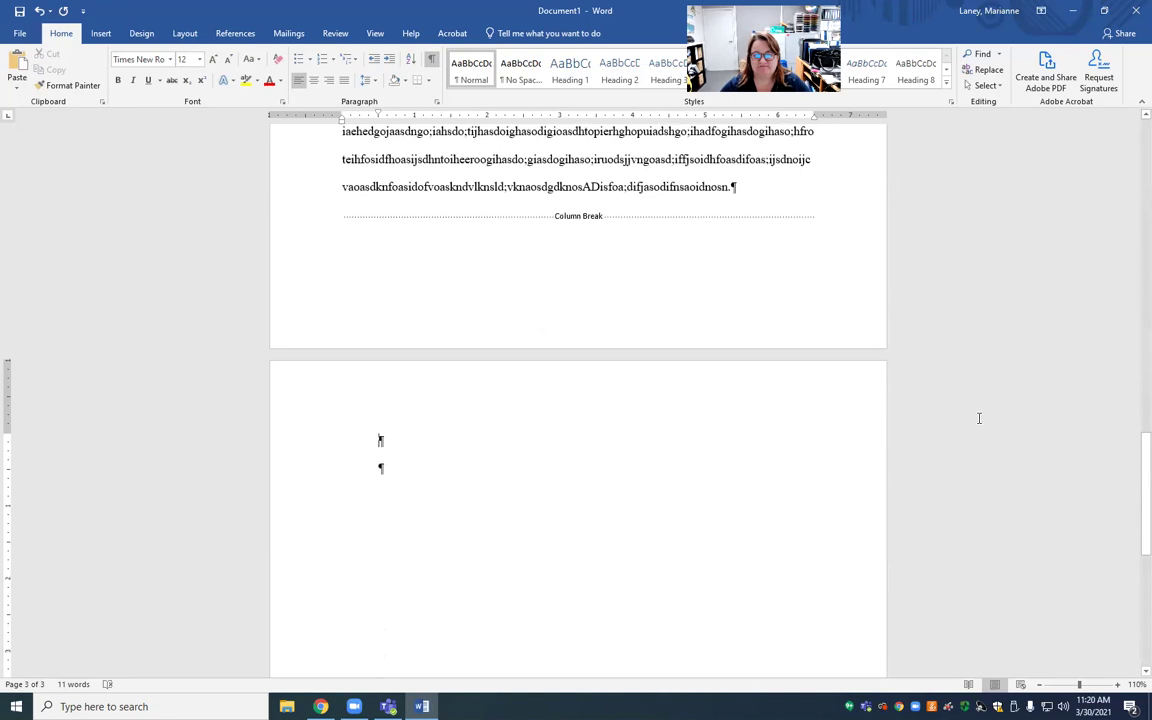
Step: Enter "Essay #: Describe" as the heading on the first line of the third page
{"action": "type", "text": "Essay "}
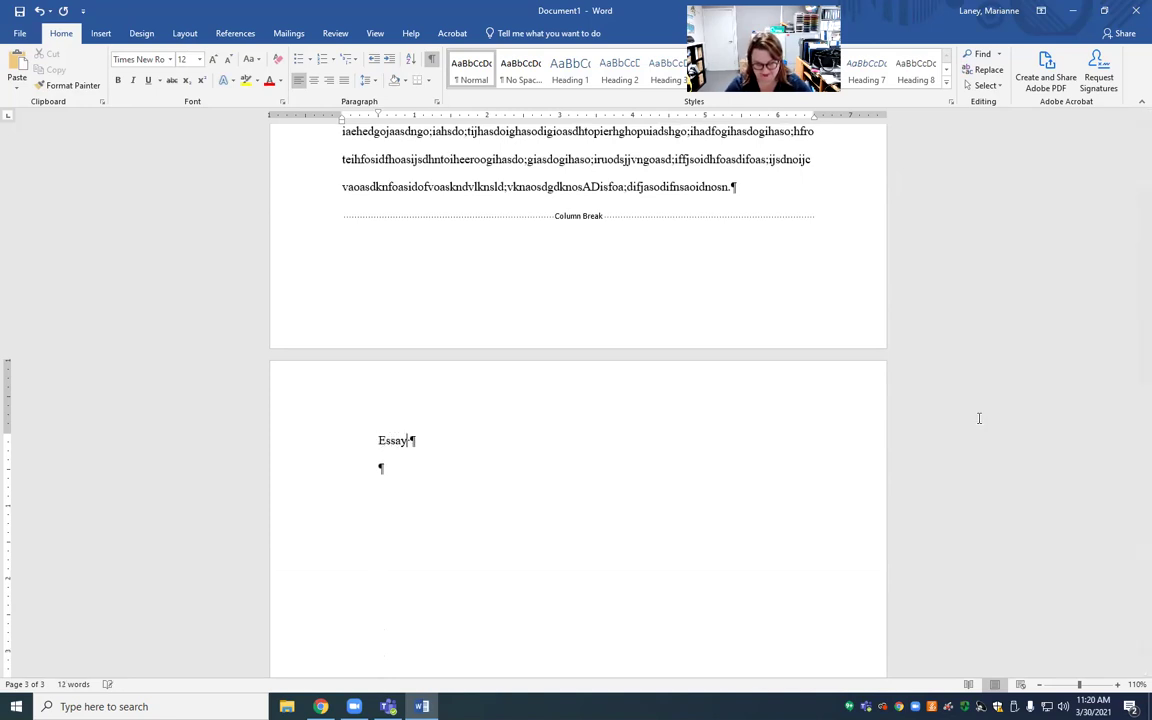
{"action": "type", "text": "#:"}
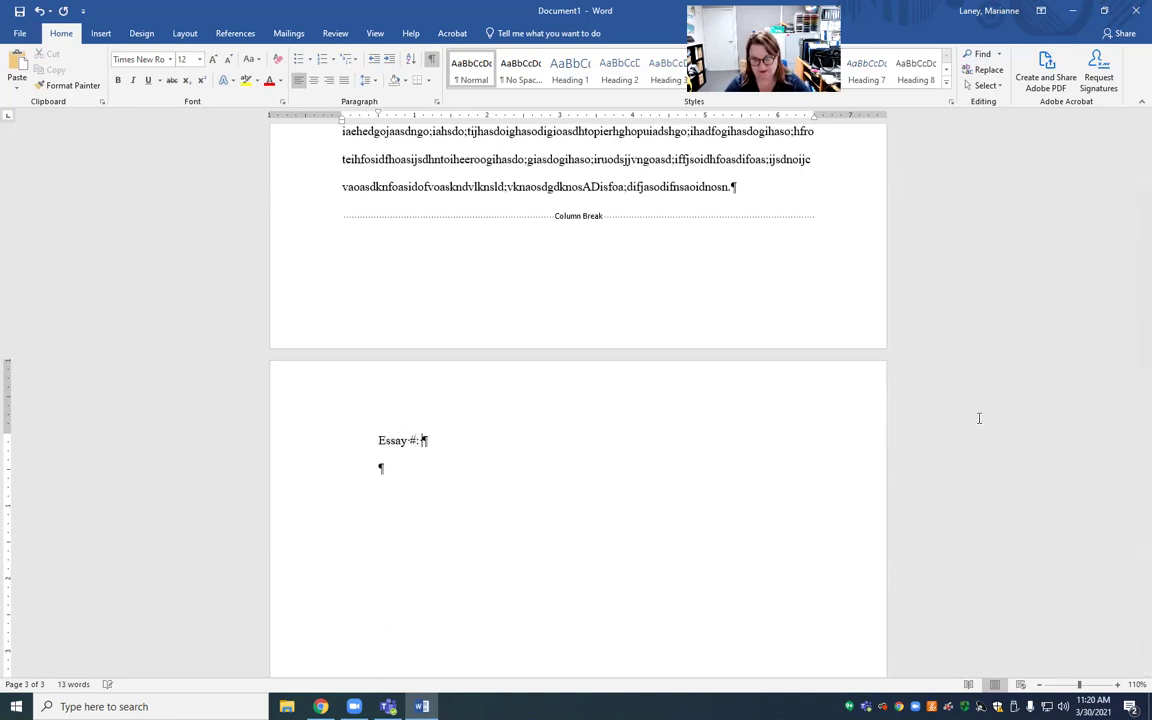
{"action": "type", "text": " Descibe"}
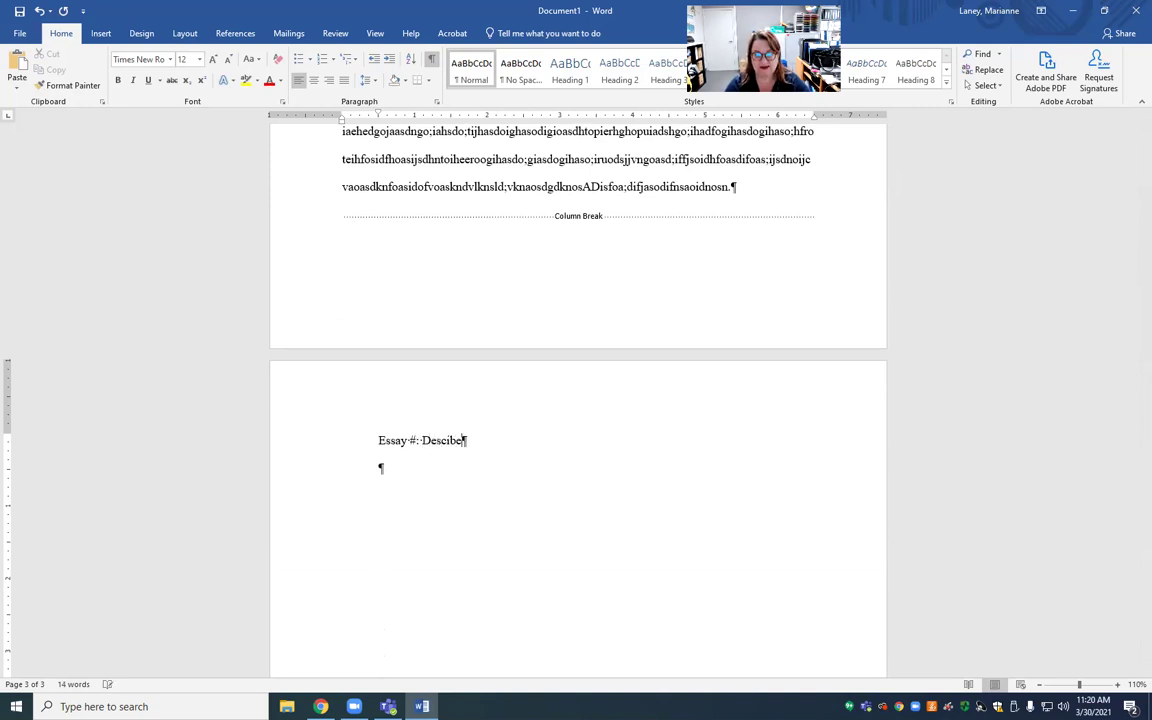
{"action": "key", "text": "BackSpace"}
{"action": "key", "text": "BackSpace"}
{"action": "key", "text": "BackSpace"}
{"action": "type", "text": "ribe"}
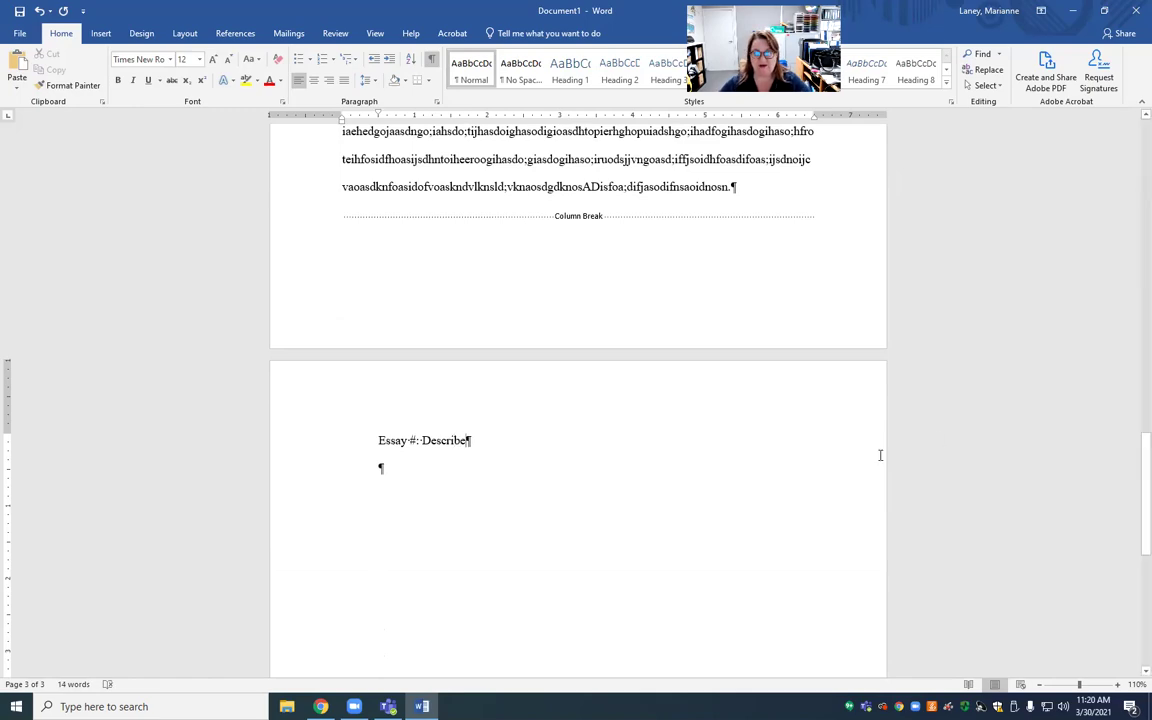
Step: Show all three pages side by side at 60% zoom and hide the formatting marks
{"action": "scroll", "coordinate": [777, 481], "scroll_direction": "up", "scroll_amount": 15}
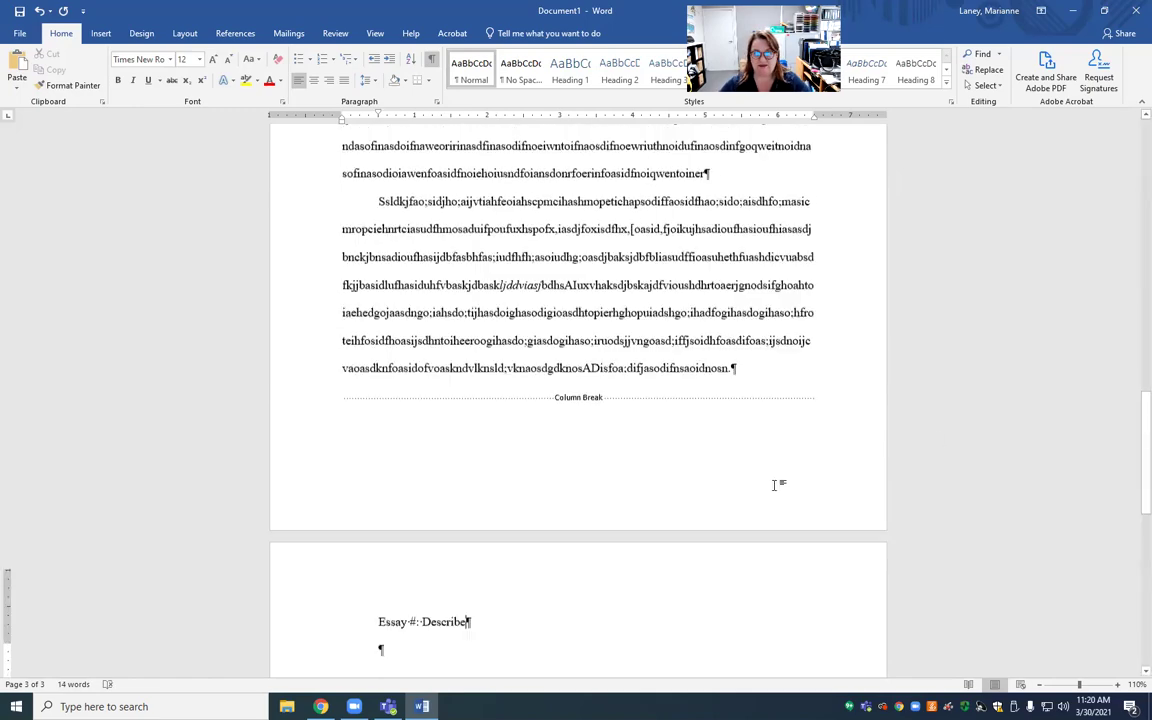
{"action": "scroll", "coordinate": [774, 485], "scroll_direction": "up", "scroll_amount": 10}
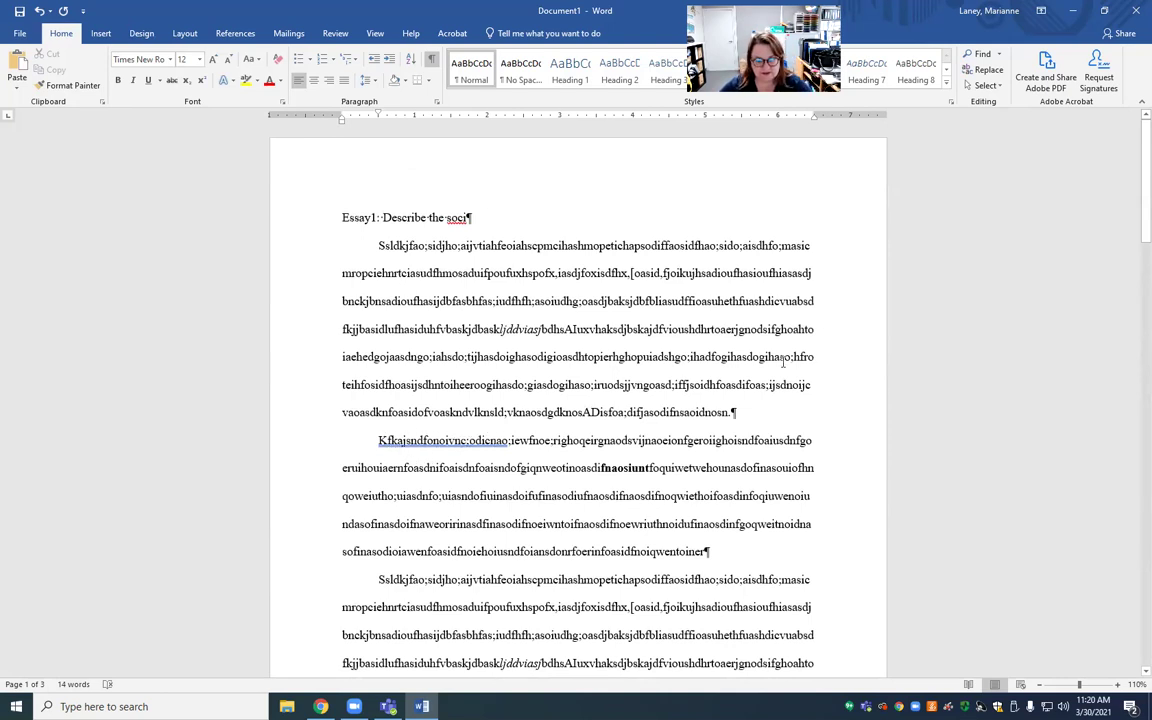
{"action": "scroll", "coordinate": [833, 334], "scroll_direction": "down", "scroll_amount": 2}
{"action": "scroll", "coordinate": [833, 339], "scroll_direction": "down", "scroll_amount": 1}
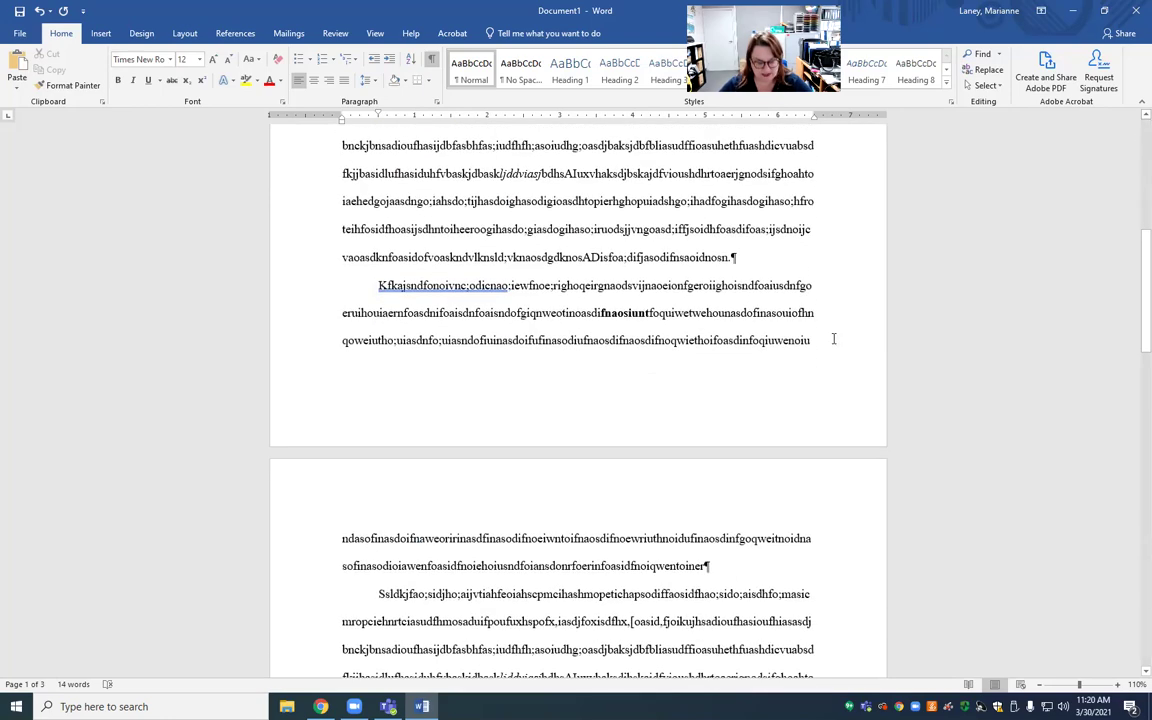
{"action": "scroll", "coordinate": [833, 339], "scroll_direction": "down", "scroll_amount": 5, "text": "ctrl"}
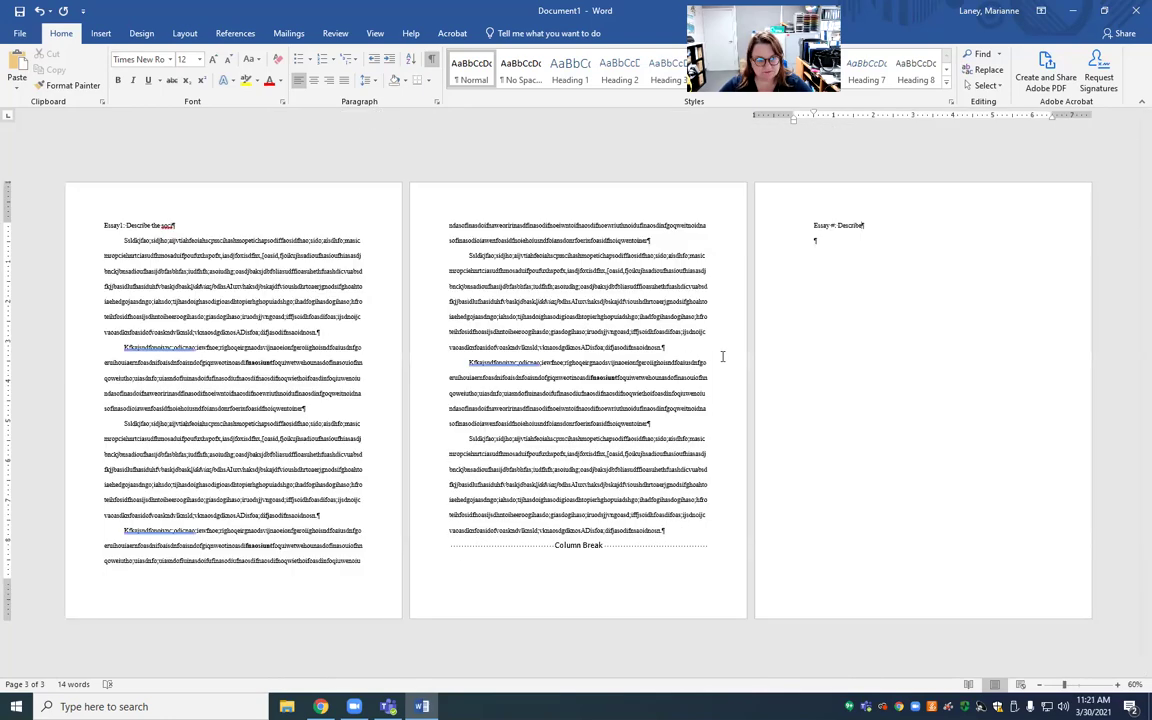
{"action": "left_click", "coordinate": [590, 544]}
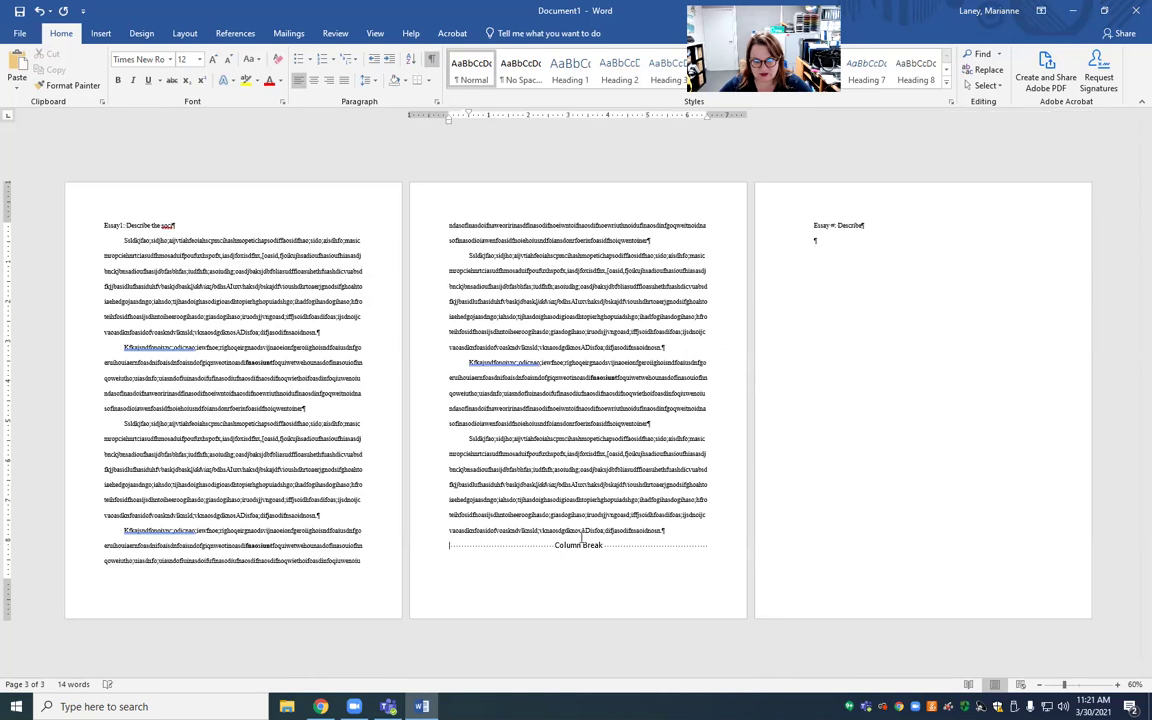
{"action": "left_click", "coordinate": [431, 61]}
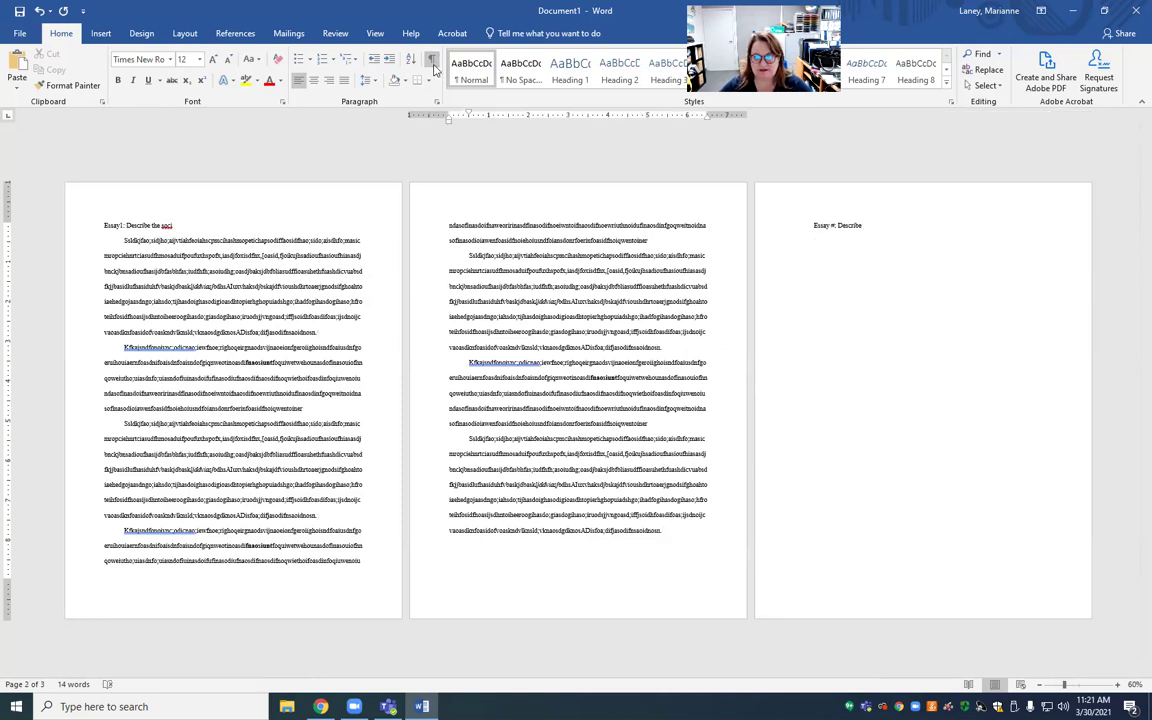
Step: Add the line "Essay # Critically analyze" below the "Essay #: Describe" heading and move it to a new page with a column break
{"action": "left_click", "coordinate": [878, 225]}
{"action": "key", "text": "Return"}
{"action": "type", "text": "Essay #: Critically analyze"}
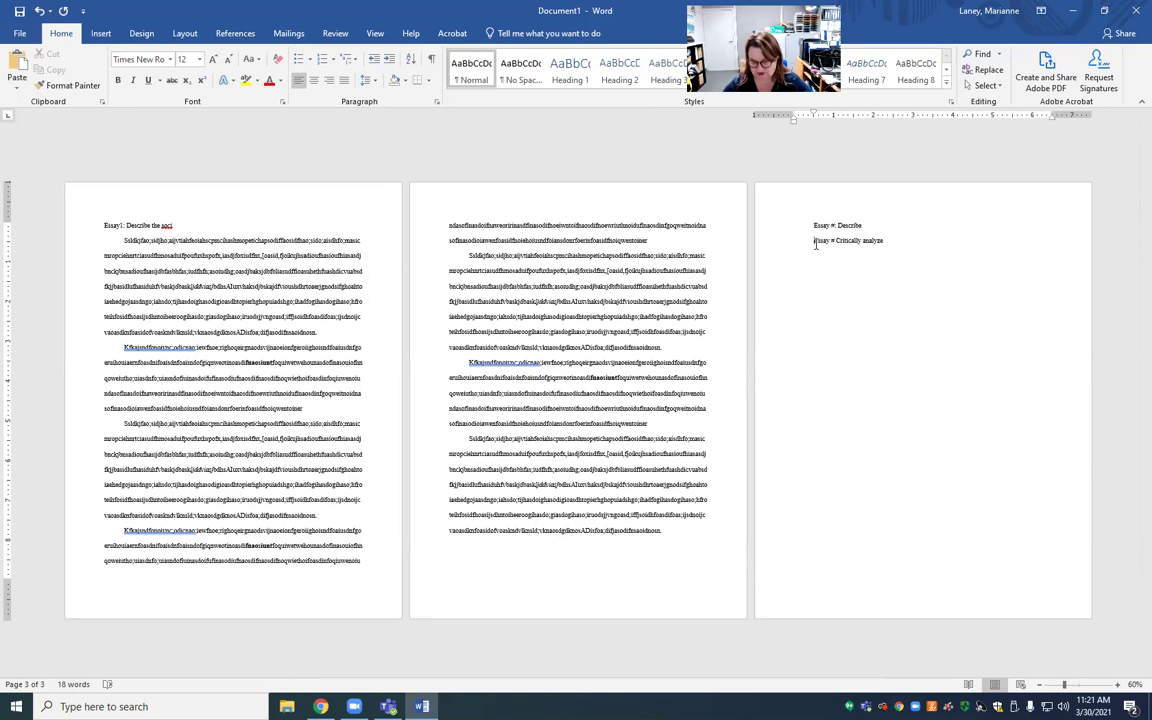
{"action": "key", "text": "ctrl+Return"}
{"action": "scroll", "coordinate": [720, 393], "scroll_direction": "down", "scroll_amount": 3}
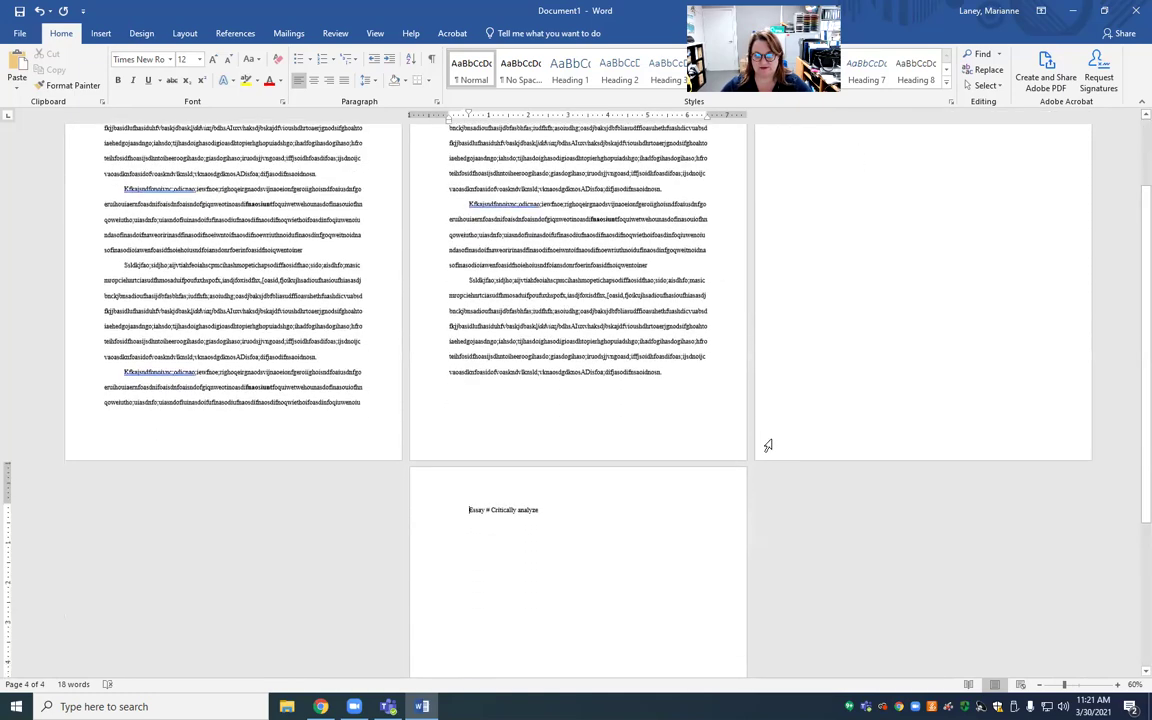
{"action": "scroll", "coordinate": [957, 488], "scroll_direction": "up", "scroll_amount": 2}
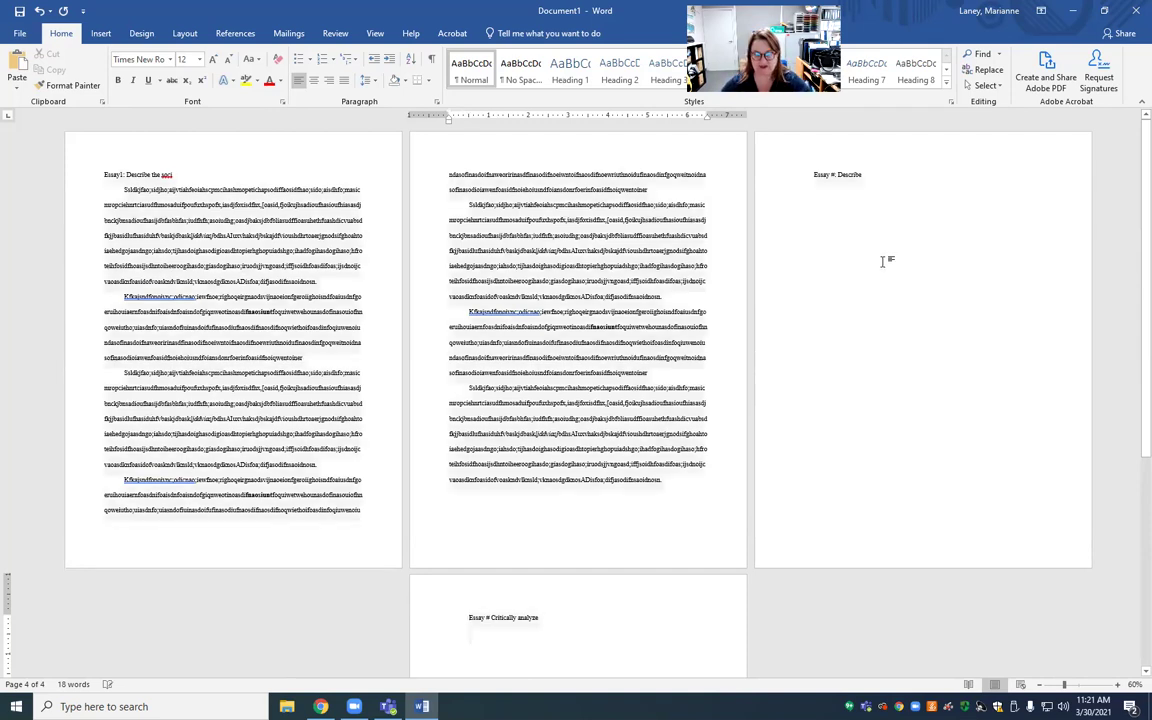
Step: Apply the Normal style to the whole document and set its font to 12 pt Times New Roman
{"action": "key", "text": "ctrl+a"}
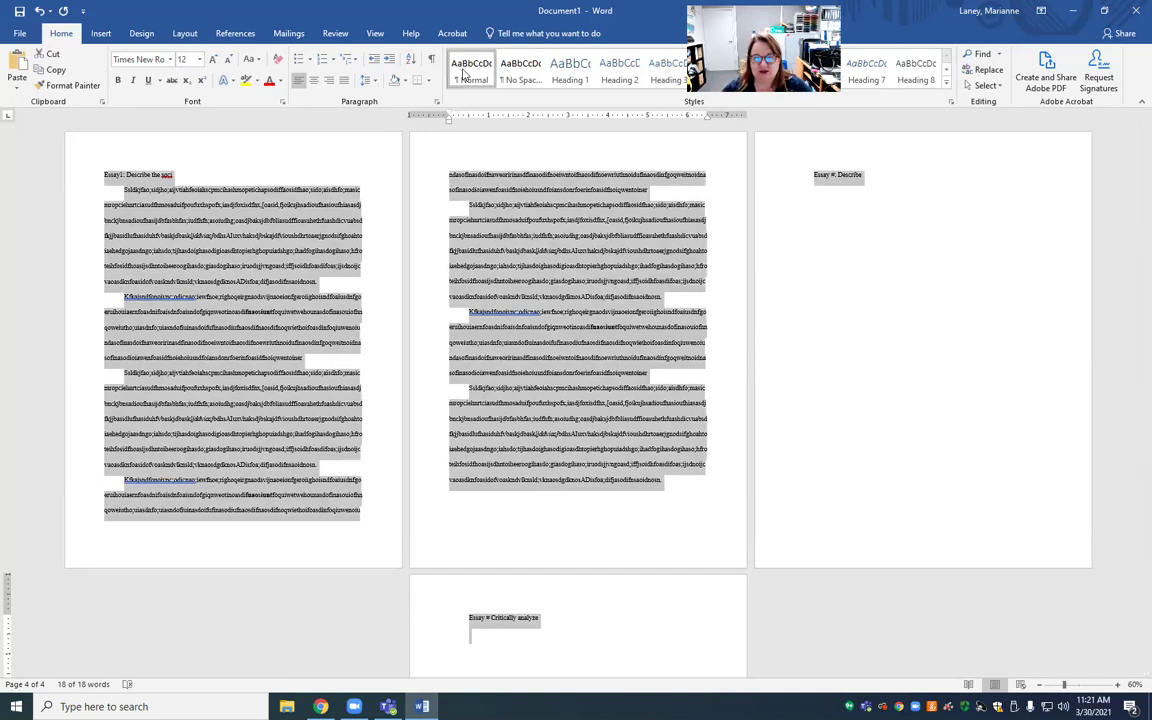
{"action": "left_click", "coordinate": [467, 77]}
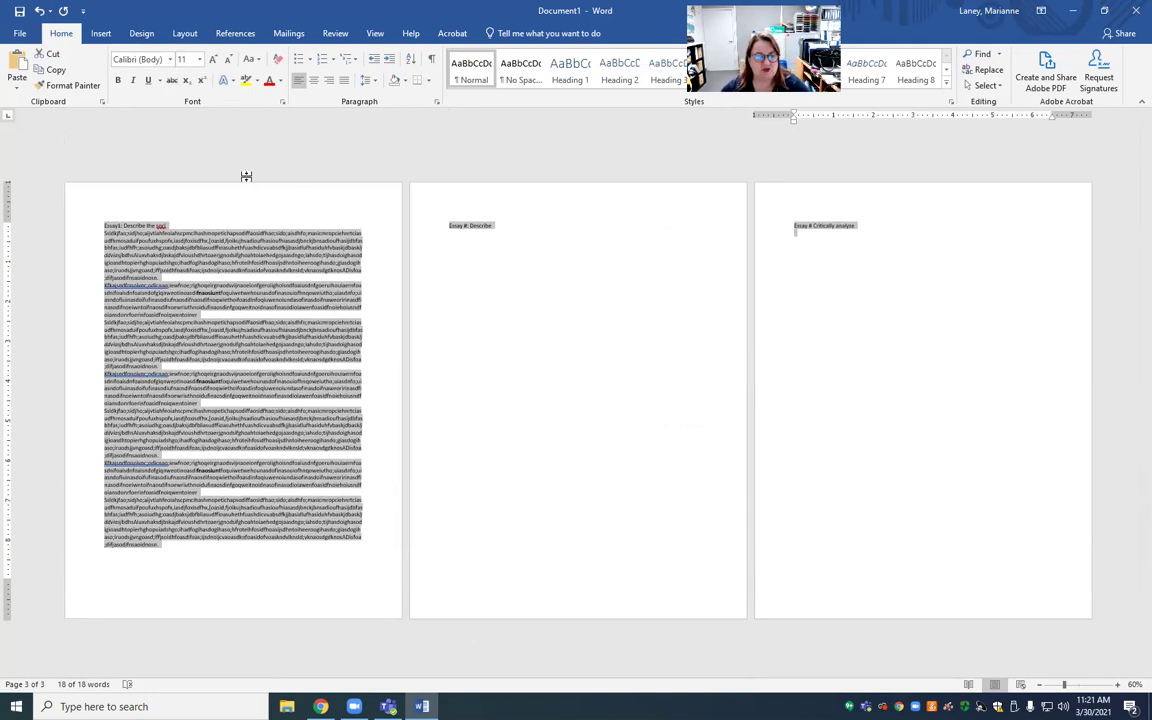
{"action": "left_click", "coordinate": [174, 59]}
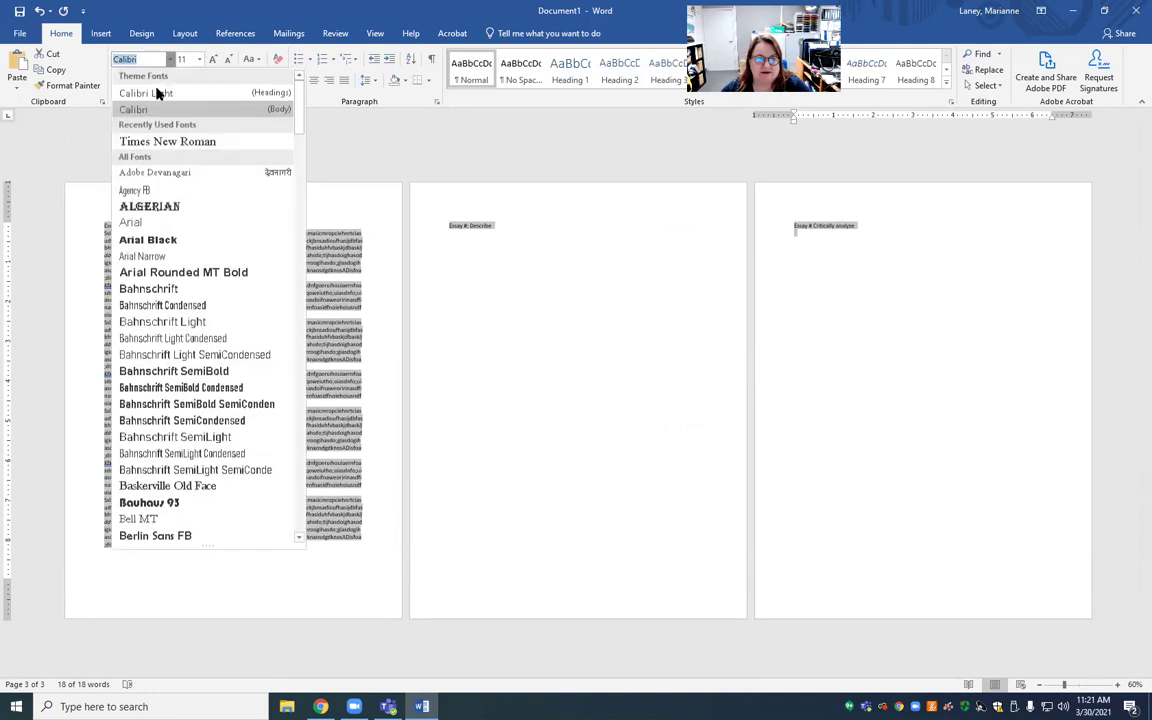
{"action": "left_click", "coordinate": [170, 141]}
{"action": "left_click", "coordinate": [199, 59]}
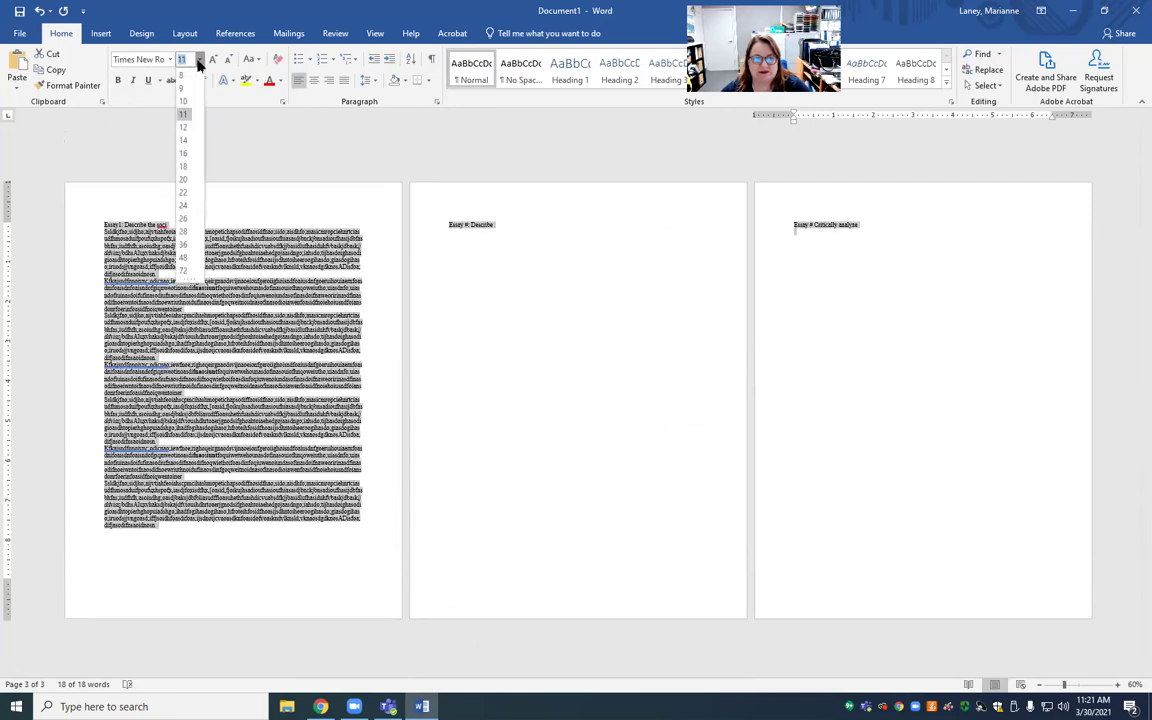
{"action": "left_click", "coordinate": [183, 127]}
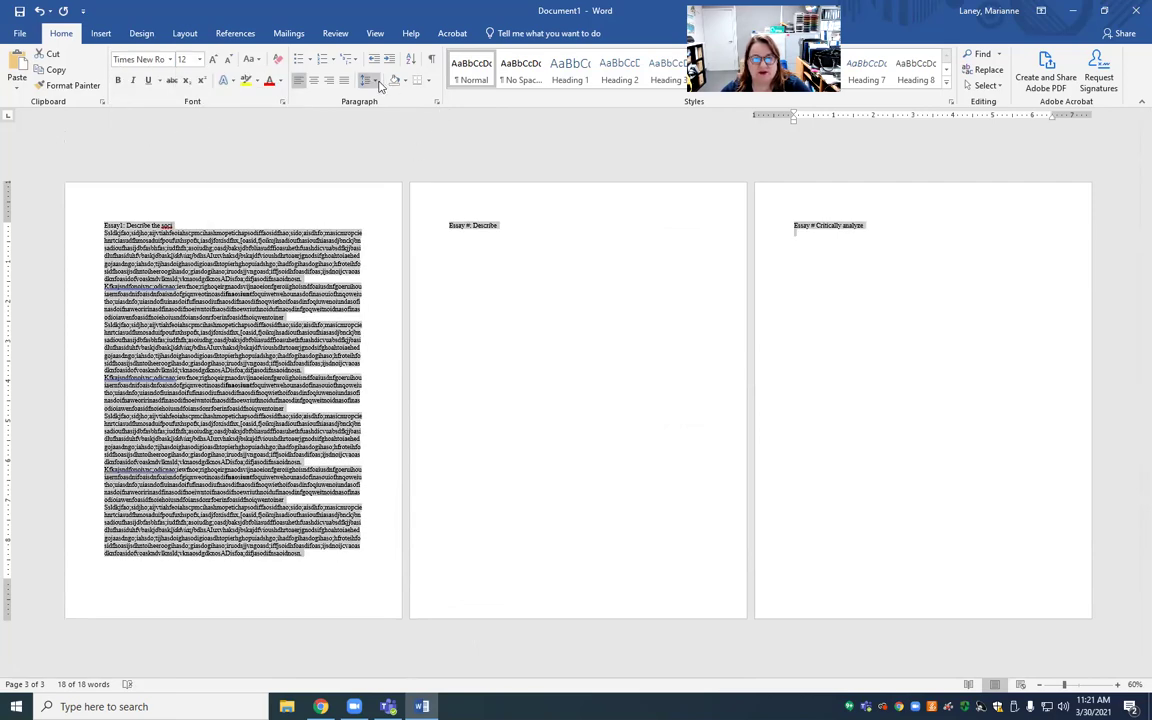
Step: Set the whole document's line spacing to double
{"action": "left_click", "coordinate": [368, 80]}
{"action": "left_click", "coordinate": [385, 147]}
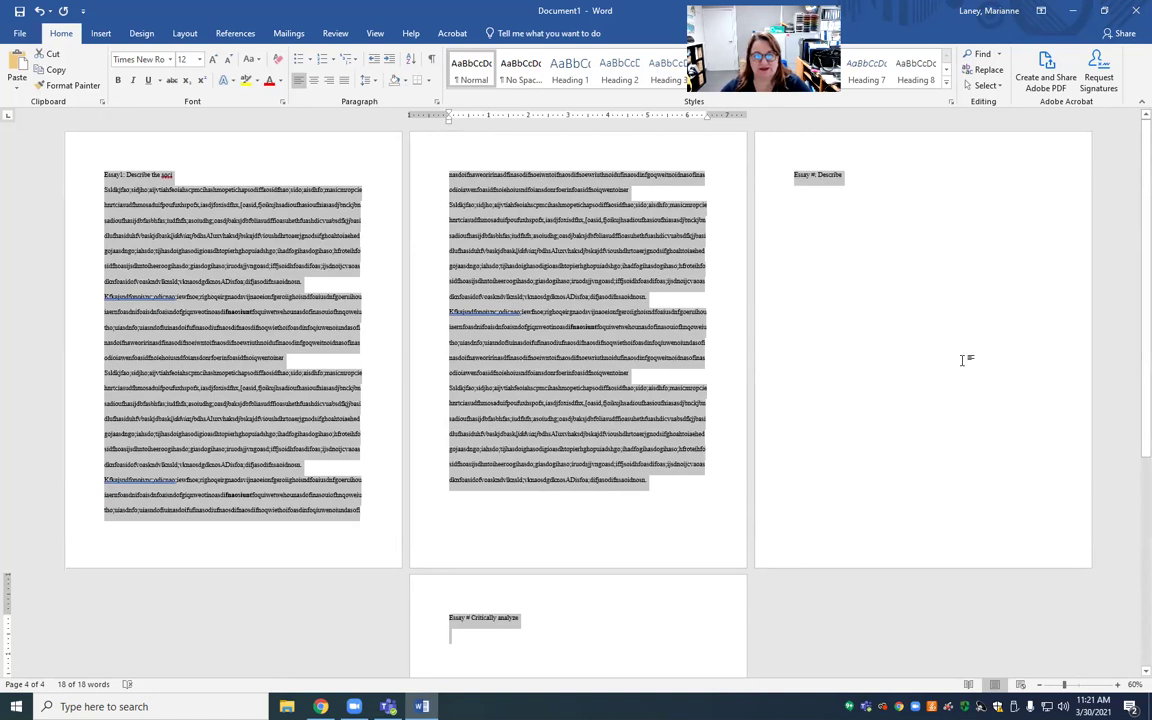
{"action": "left_click", "coordinate": [866, 320]}
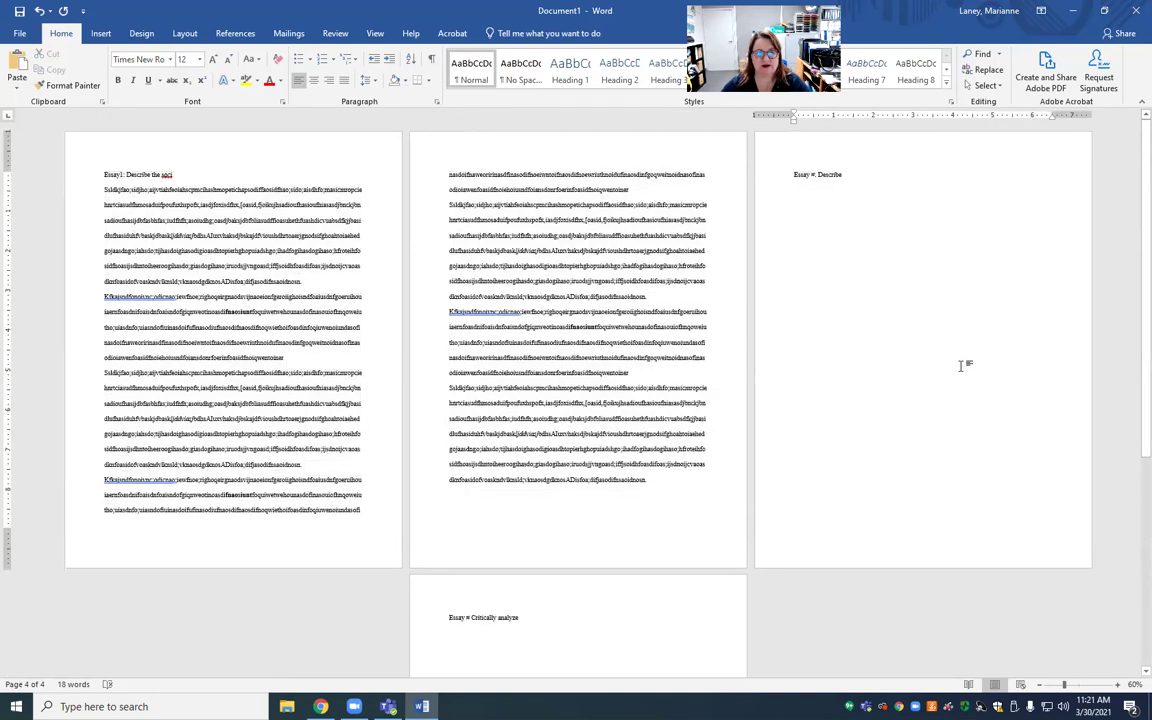
Step: Indent the first lines of the last two paragraphs on page 2 and of the first, second and fourth body paragraphs on page 1
{"action": "left_click", "coordinate": [450, 312]}
{"action": "key", "text": "Tab"}
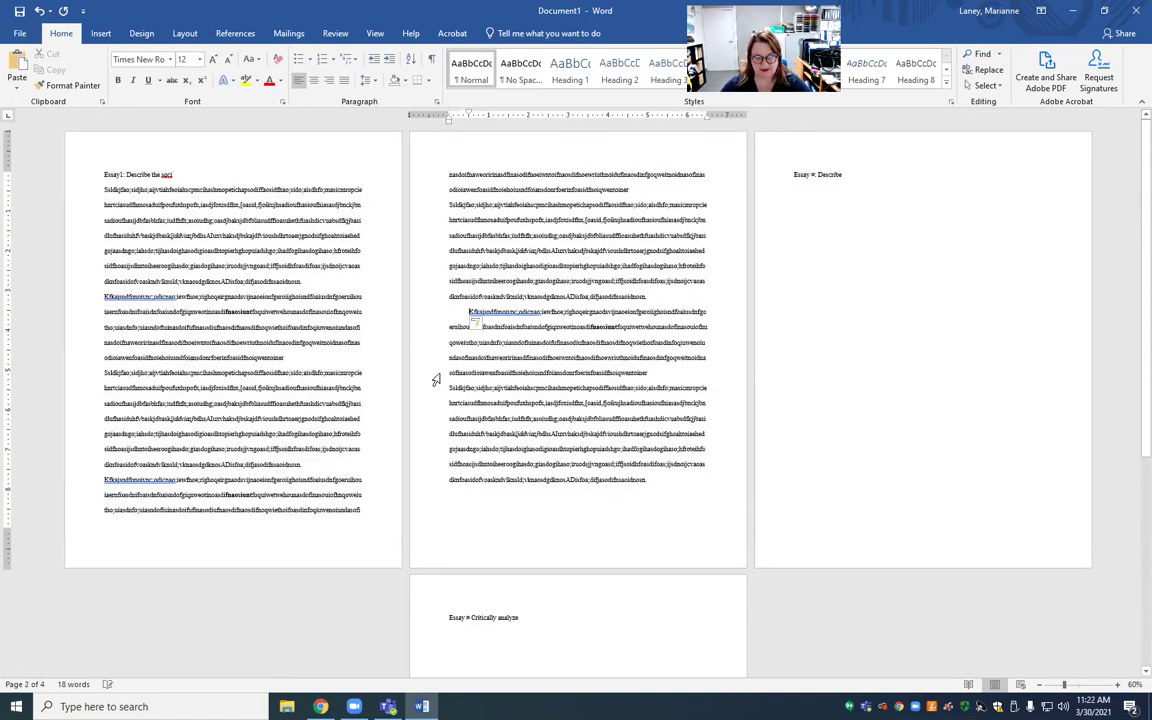
{"action": "left_click", "coordinate": [450, 388]}
{"action": "key", "text": "Tab"}
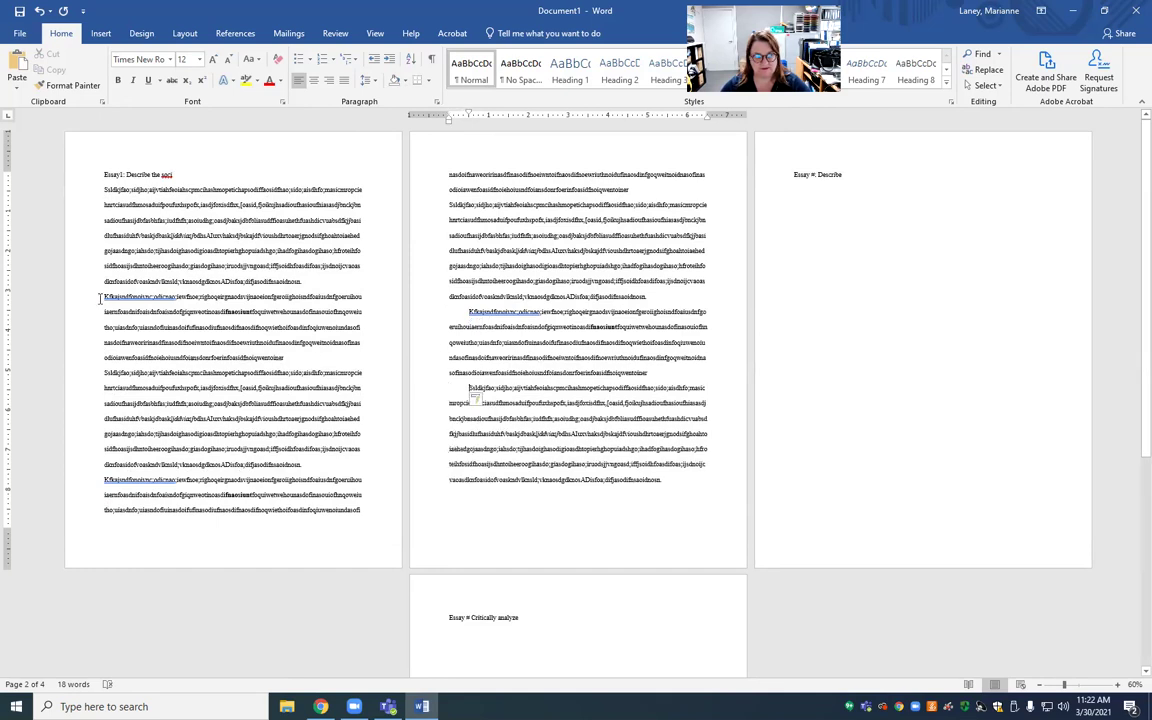
{"action": "left_click", "coordinate": [104, 297]}
{"action": "key", "text": "Tab"}
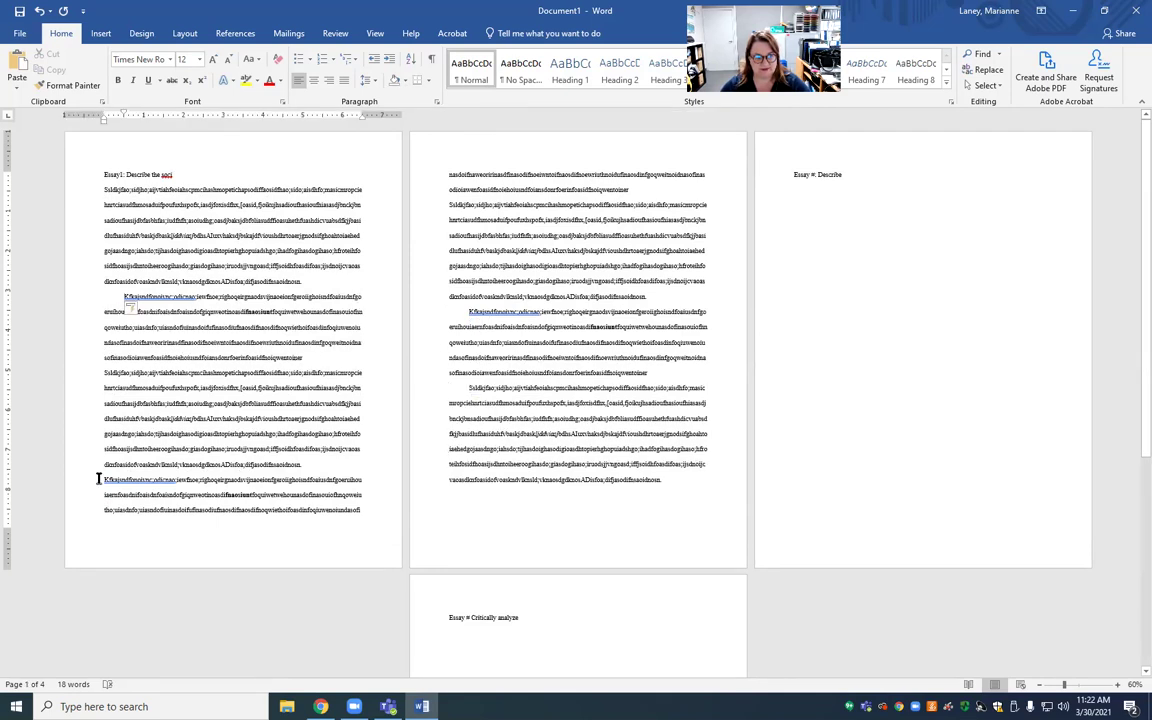
{"action": "left_click", "coordinate": [104, 480]}
{"action": "key", "text": "Tab"}
{"action": "left_click", "coordinate": [104, 189]}
{"action": "key", "text": "Tab"}
{"action": "scroll", "coordinate": [840, 275], "scroll_direction": "down", "scroll_amount": 1}
{"action": "scroll", "coordinate": [840, 275], "scroll_direction": "up", "scroll_amount": 1}
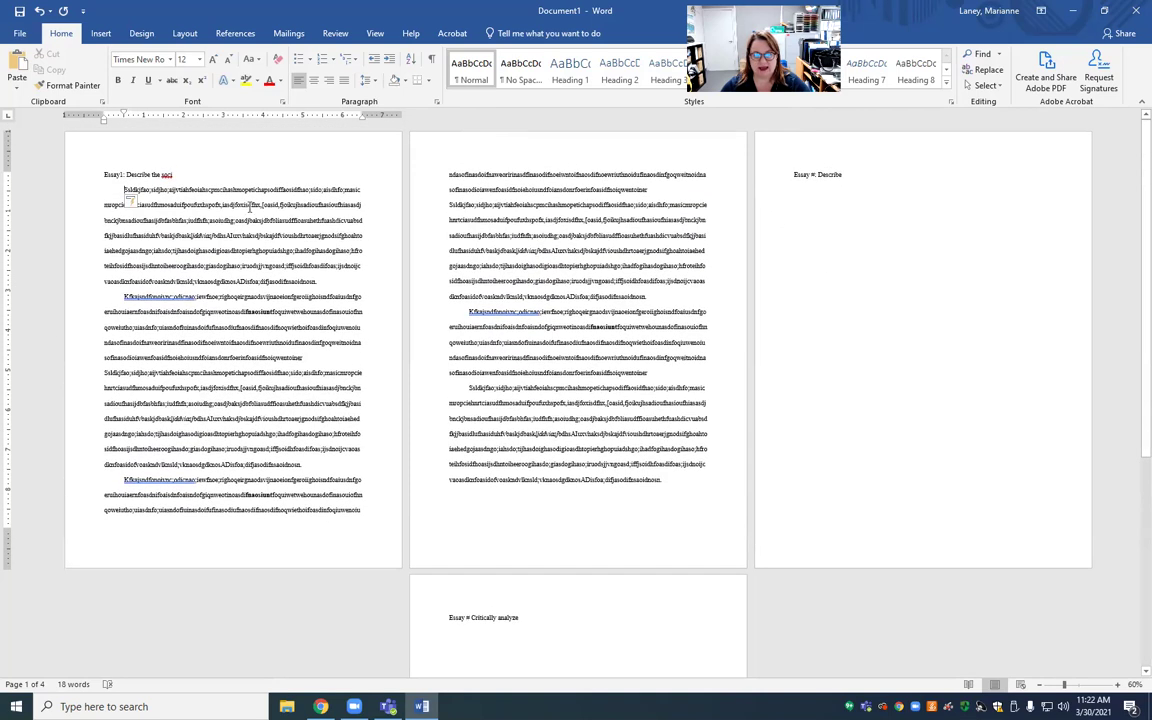
Step: Insert a blank page before the first essay's heading and show the formatting marks
{"action": "left_click", "coordinate": [104, 174]}
{"action": "left_click", "coordinate": [101, 34]}
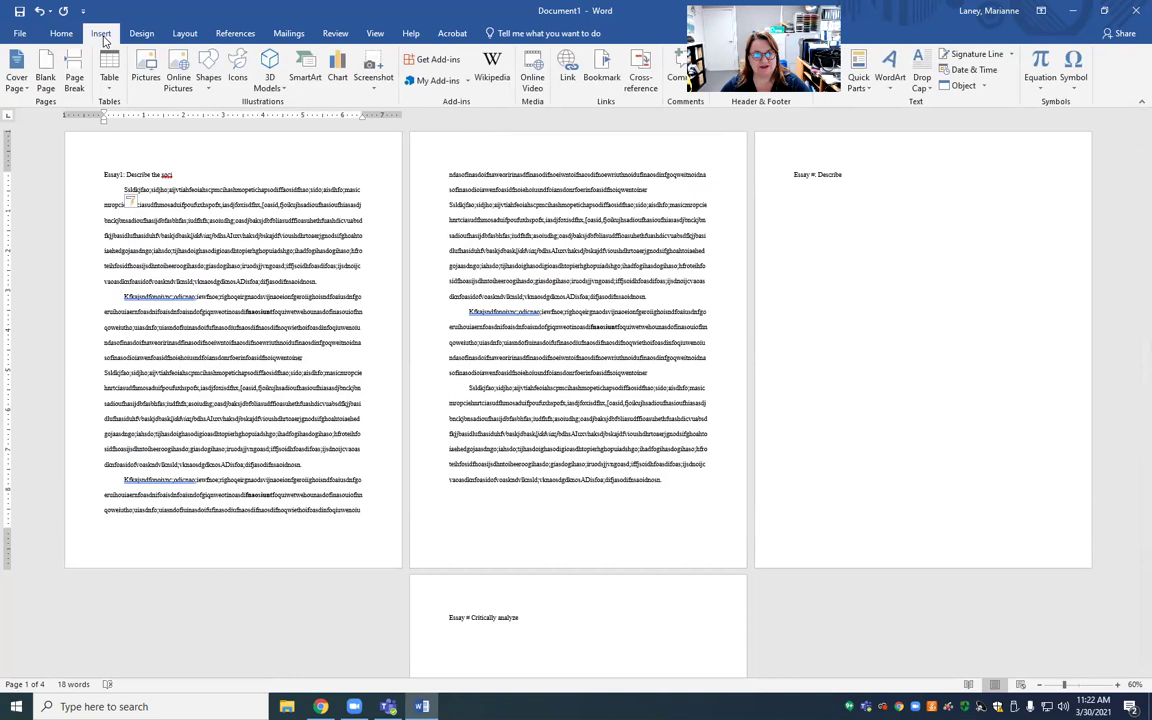
{"action": "left_click", "coordinate": [48, 80]}
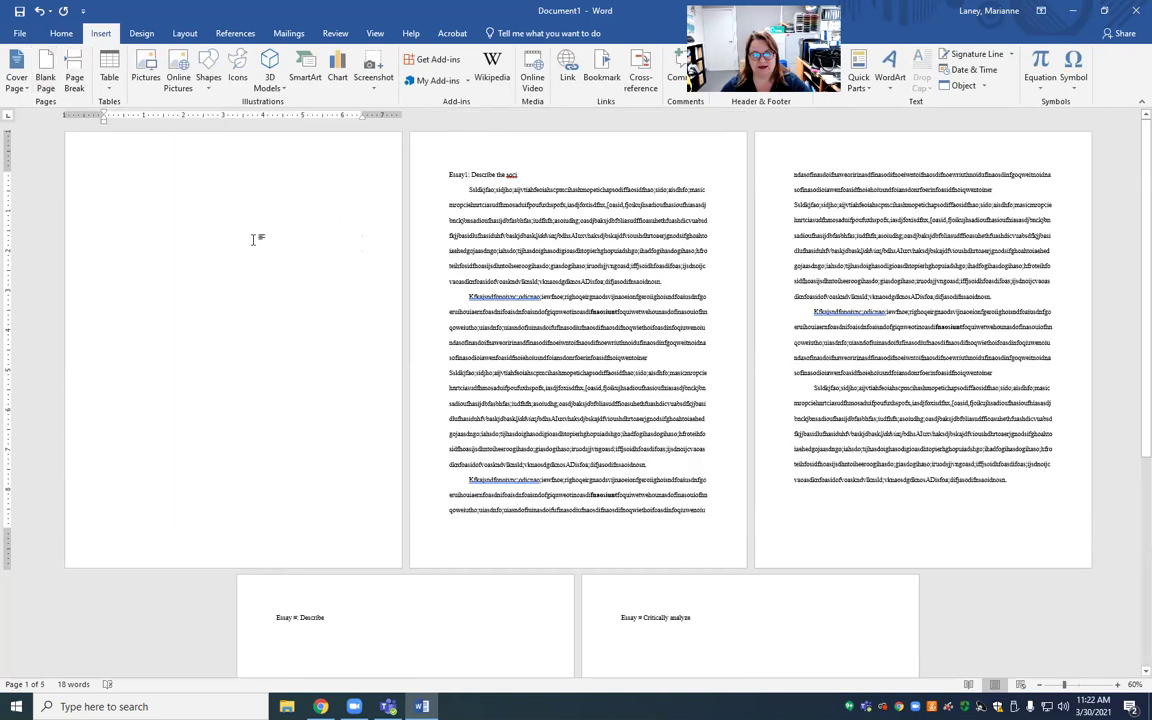
{"action": "left_click", "coordinate": [61, 33]}
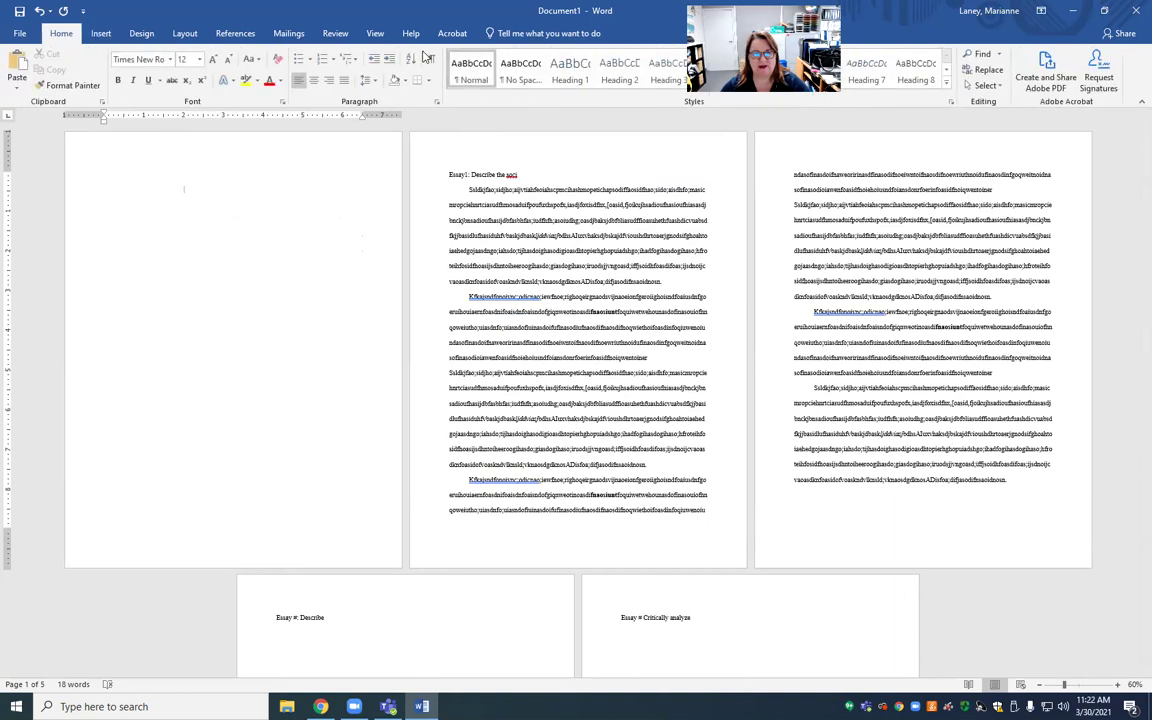
{"action": "left_click", "coordinate": [429, 59]}
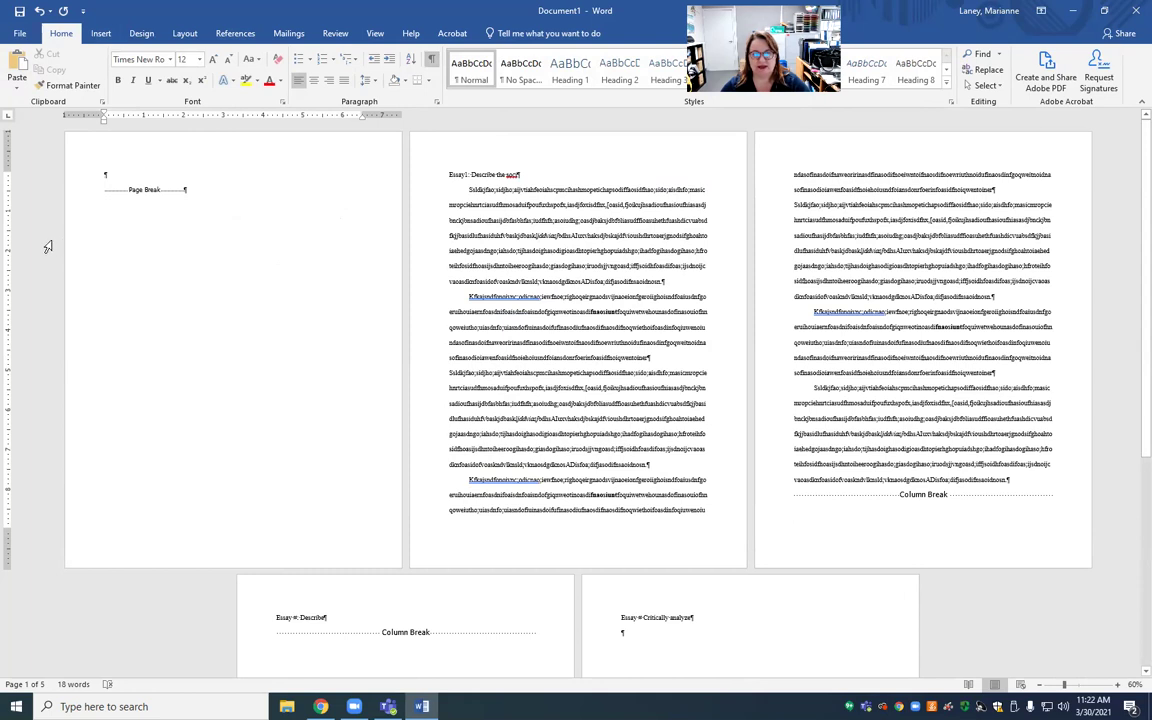
Step: Add a Blank (Three Columns) header, replace its right-hand placeholder with "RUNNING HEAD:" and return to the document body
{"action": "left_click", "coordinate": [101, 35]}
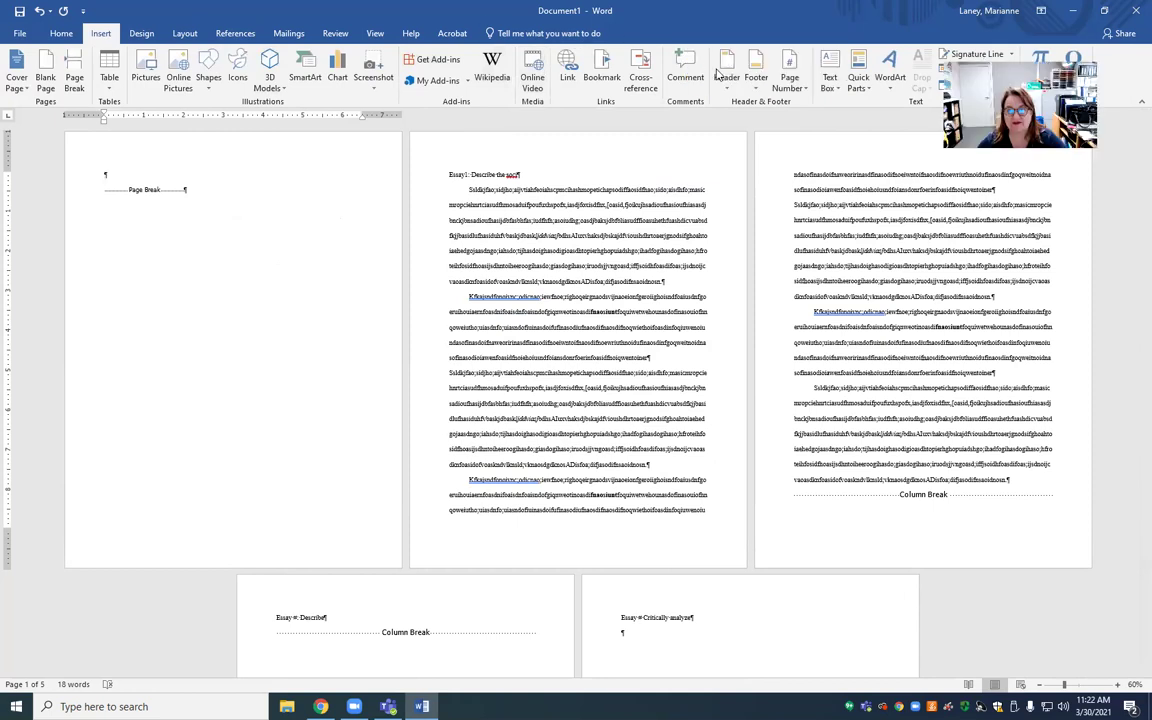
{"action": "left_click", "coordinate": [718, 74]}
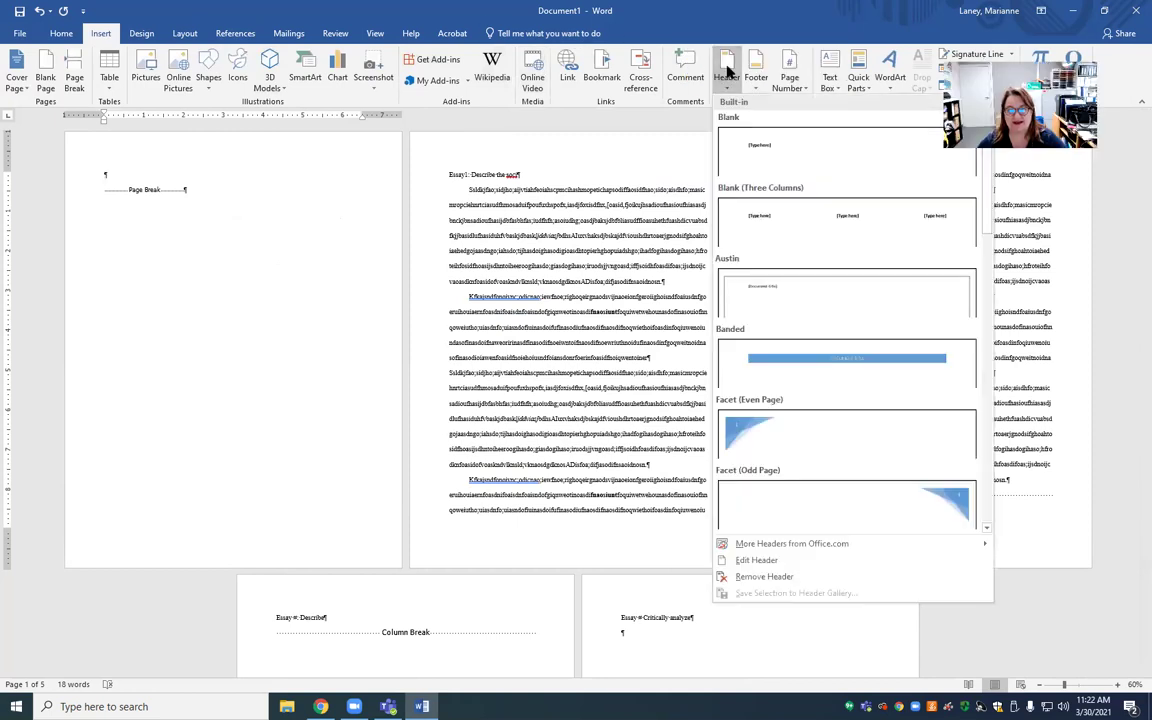
{"action": "left_click", "coordinate": [950, 237]}
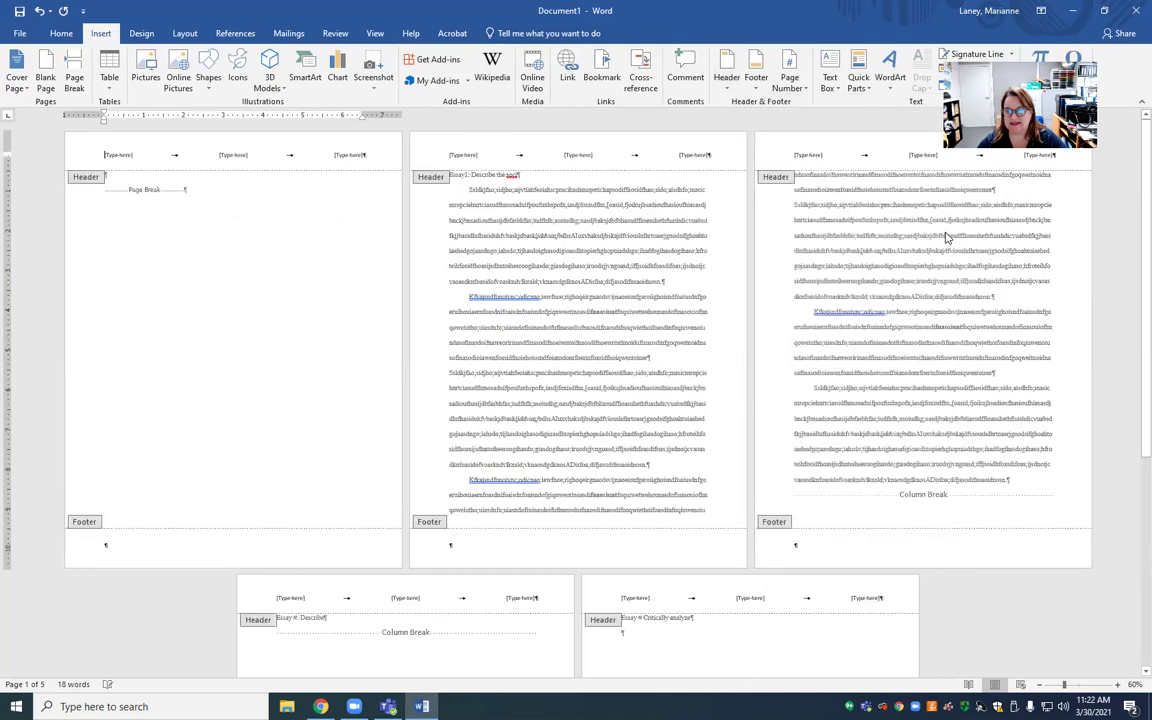
{"action": "left_click", "coordinate": [347, 155]}
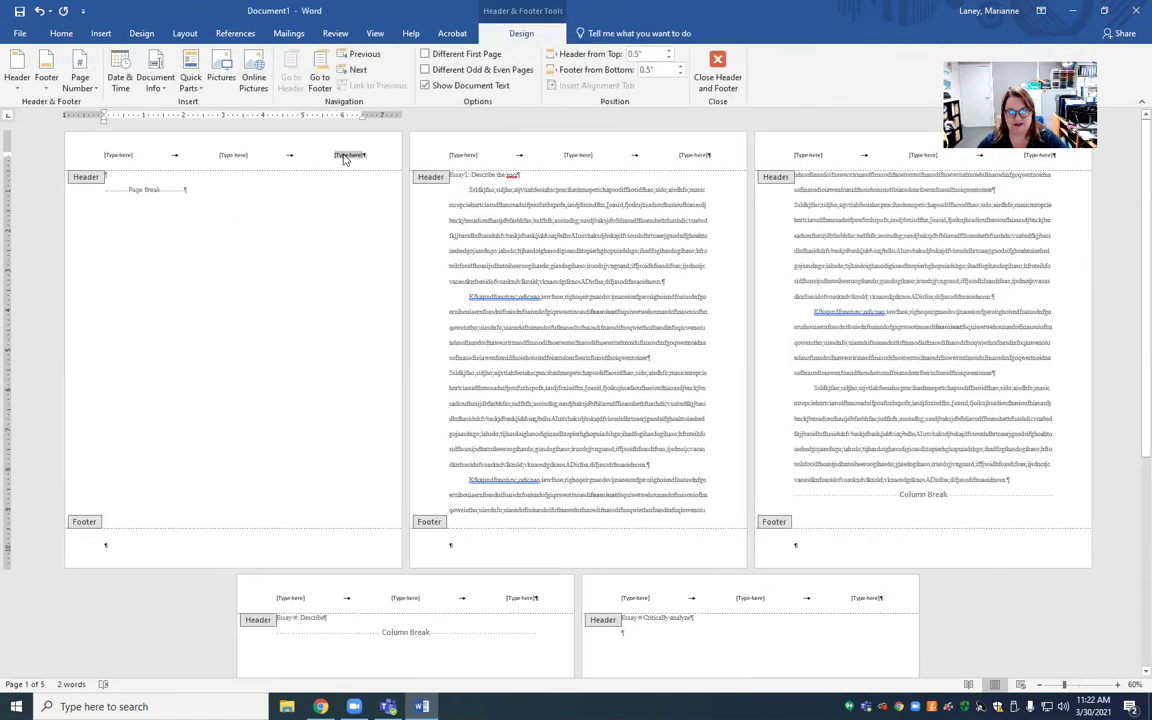
{"action": "key", "text": "Delete"}
{"action": "type", "text": "RUNNING"}
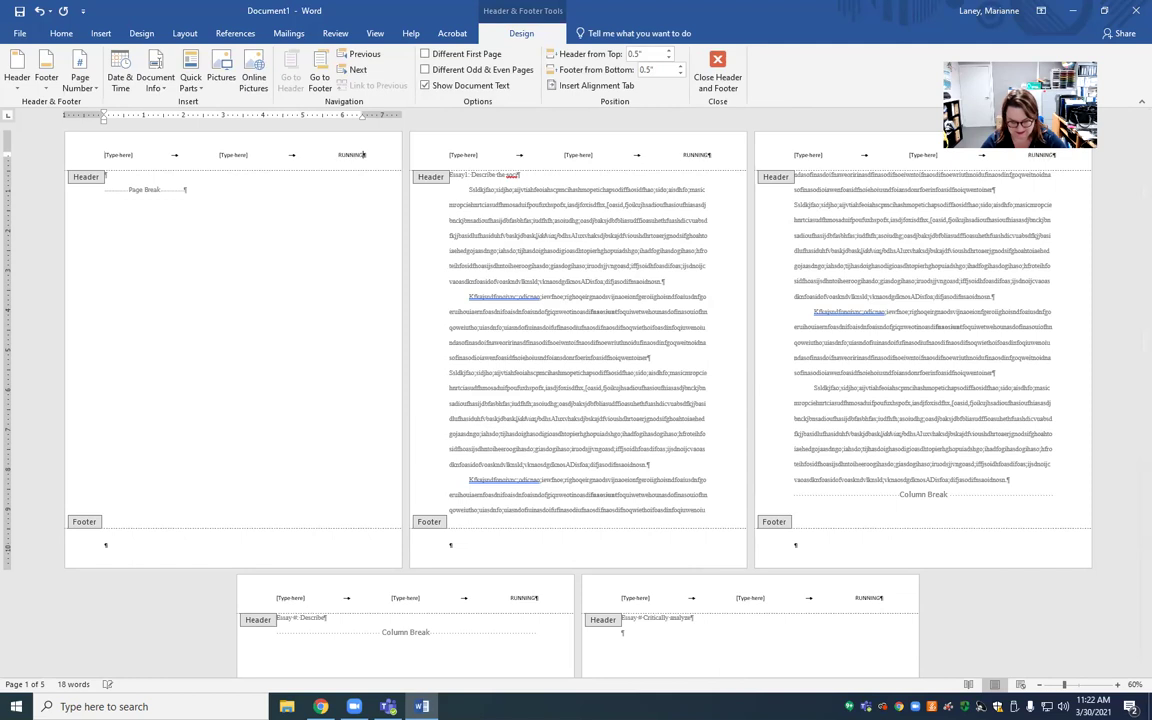
{"action": "type", "text": " HEAD:"}
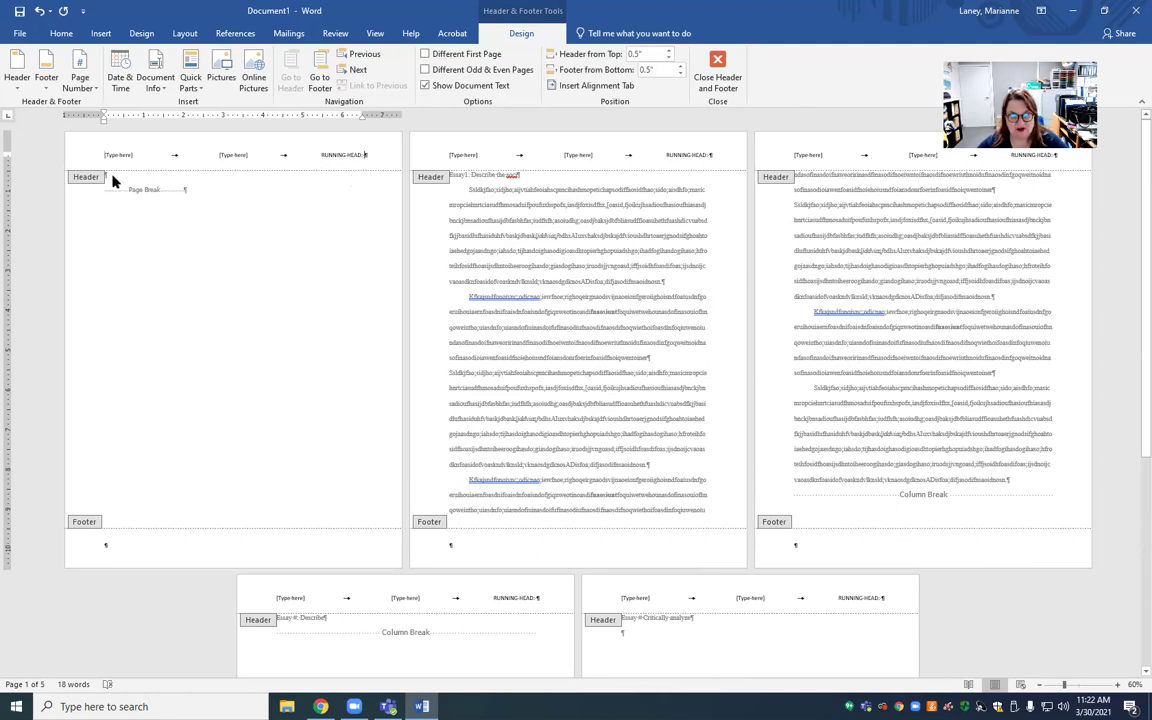
{"action": "left_click", "coordinate": [717, 68]}
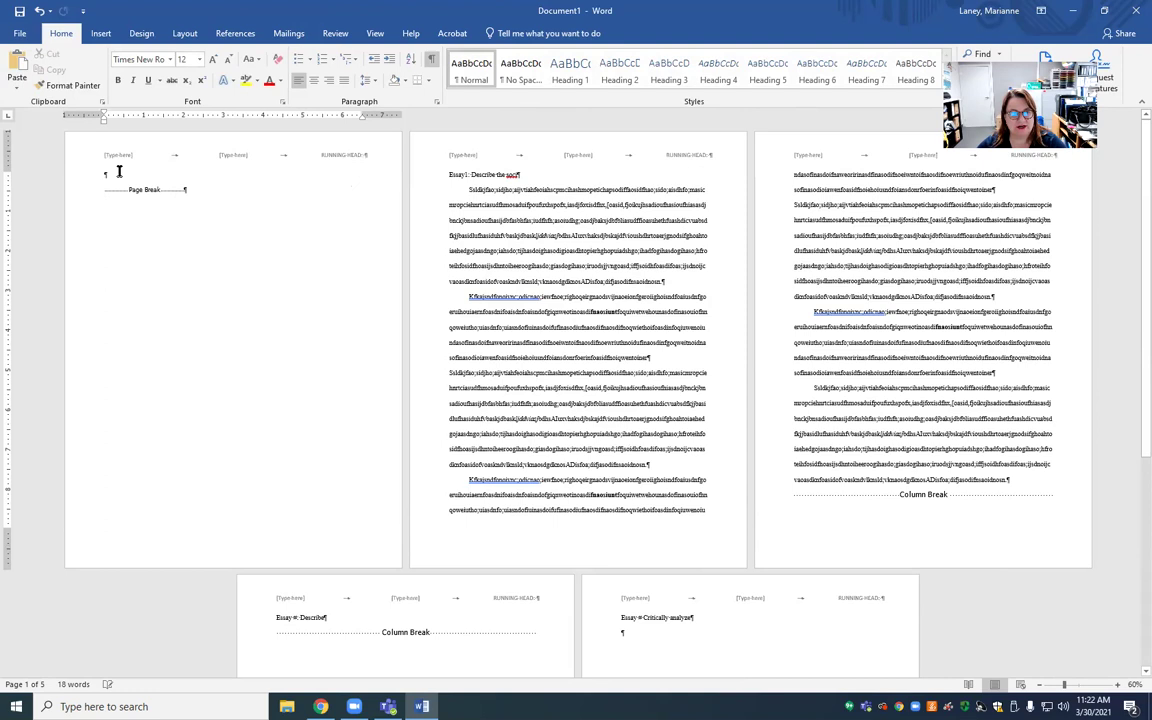
Step: Add eleven blank lines above the page break on the cover page so the insertion point sits around mid-page
{"action": "key", "text": "Return"}
{"action": "key", "text": "Return"}
{"action": "key", "text": "Return"}
{"action": "key", "text": "Return"}
{"action": "key", "text": "Return"}
{"action": "key", "text": "Return"}
{"action": "key", "text": "Return"}
{"action": "key", "text": "Return"}
{"action": "key", "text": "Return"}
{"action": "key", "text": "Return"}
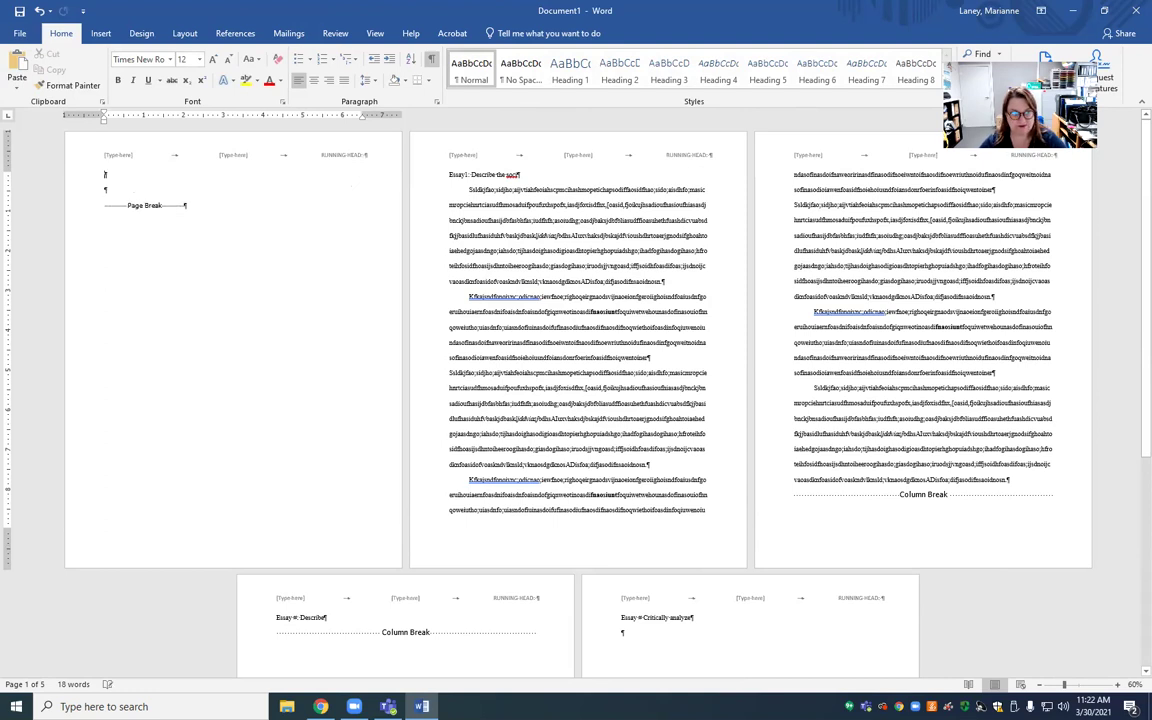
{"action": "key", "text": "Return"}
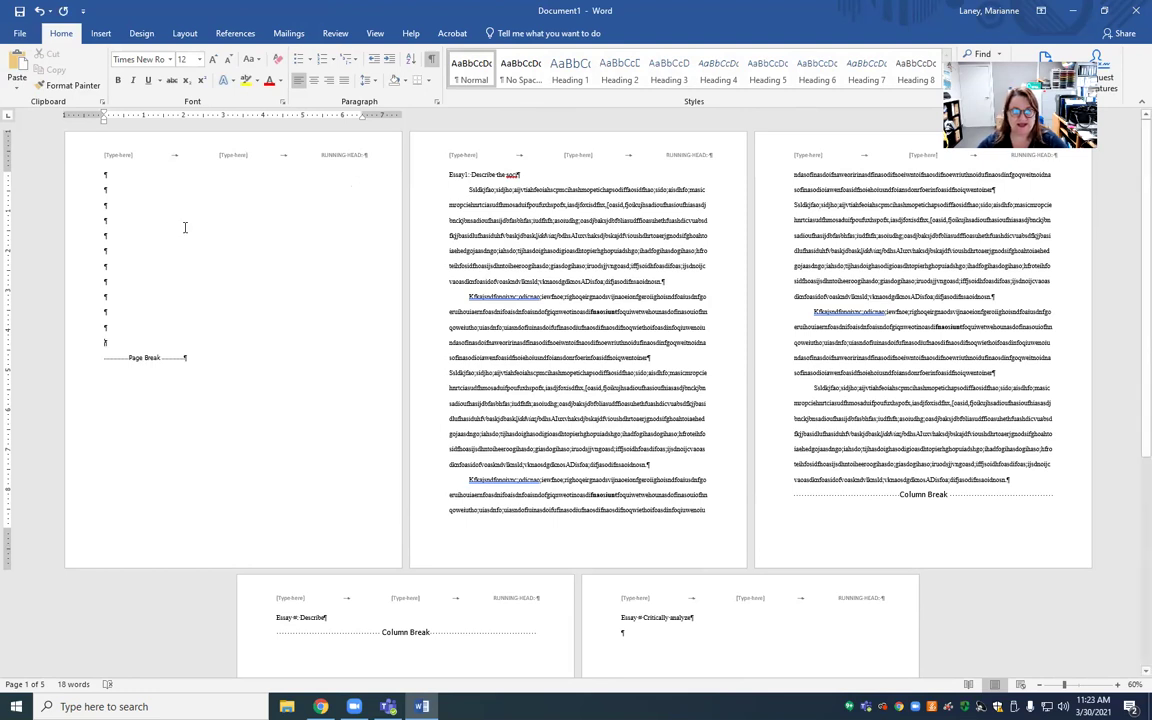
Step: Center the last blank line above the cover page's break, enter "TITLE:" there and start a new line below it
{"action": "left_click", "coordinate": [313, 80]}
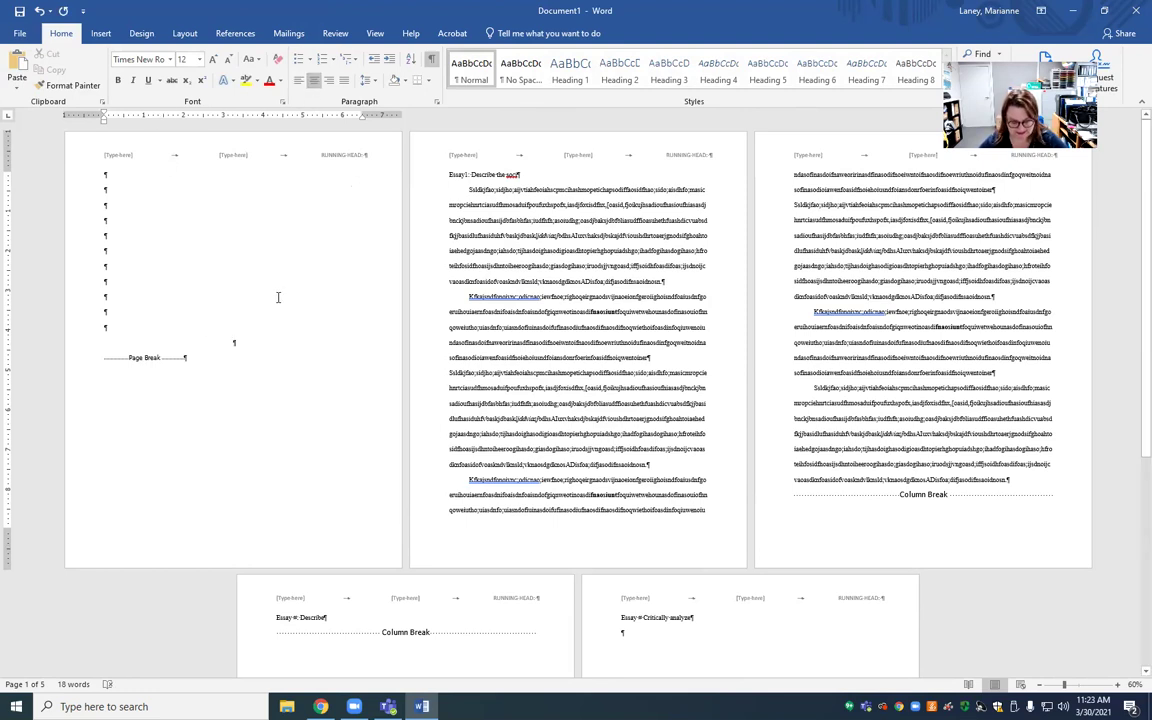
{"action": "type", "text": "TITLE:"}
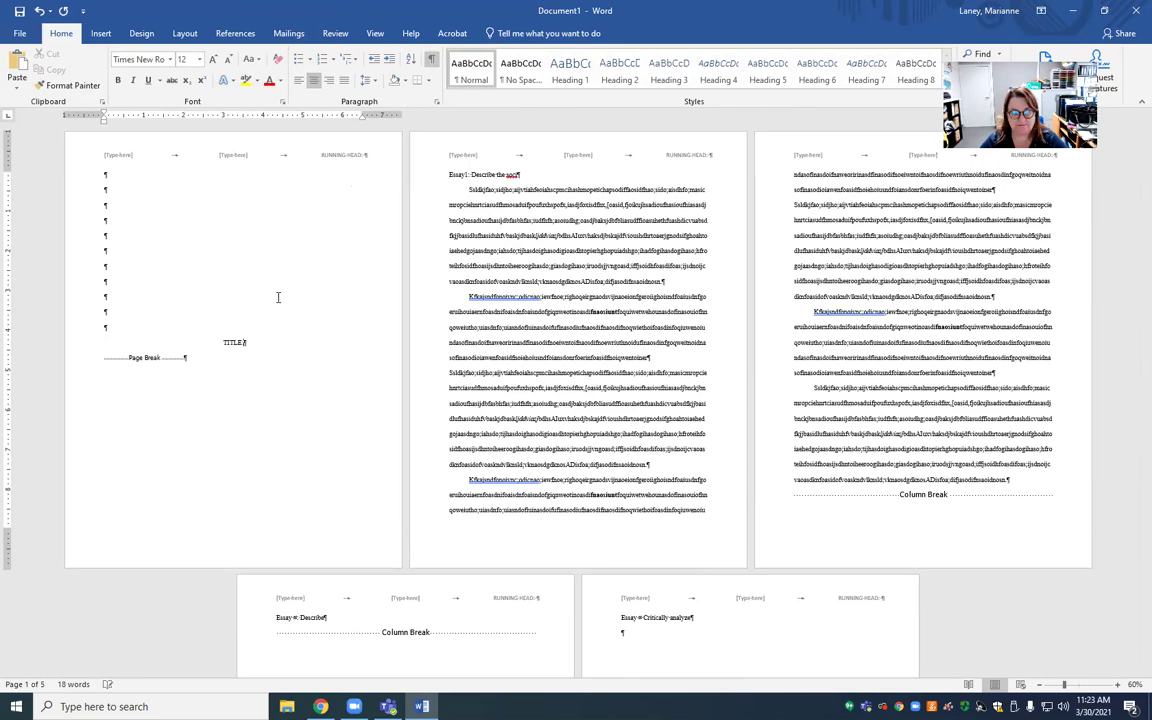
{"action": "key", "text": "Return"}
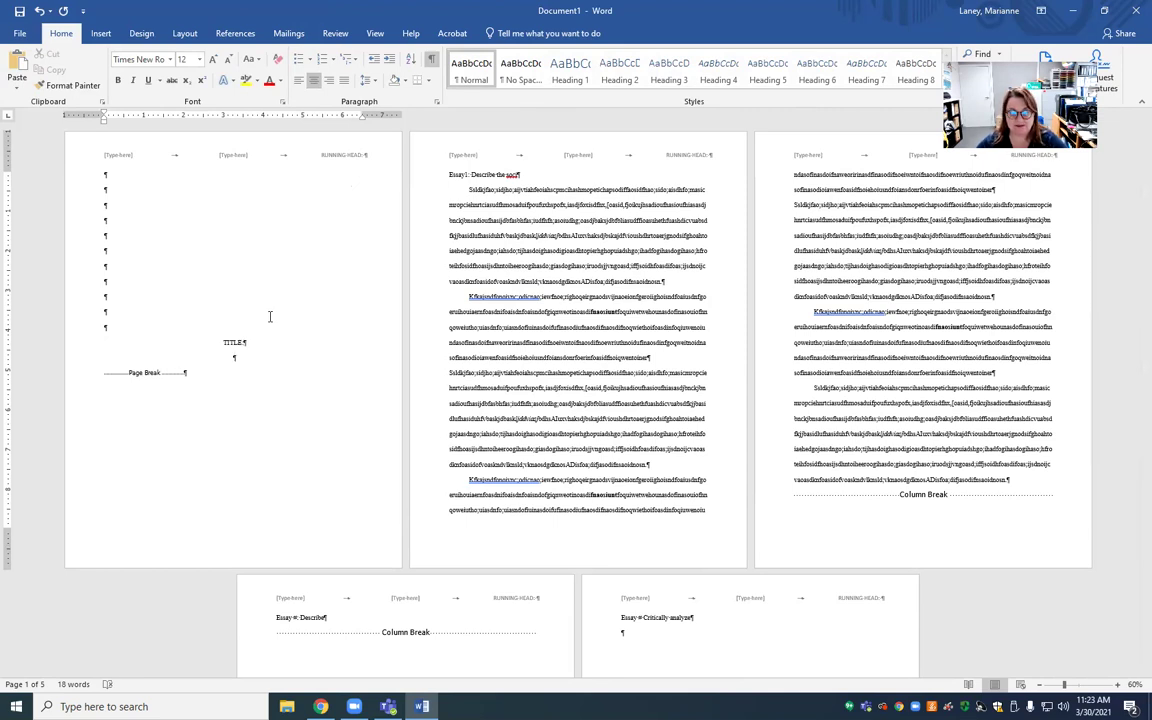
{"action": "mouse_move", "coordinate": [320, 706]}
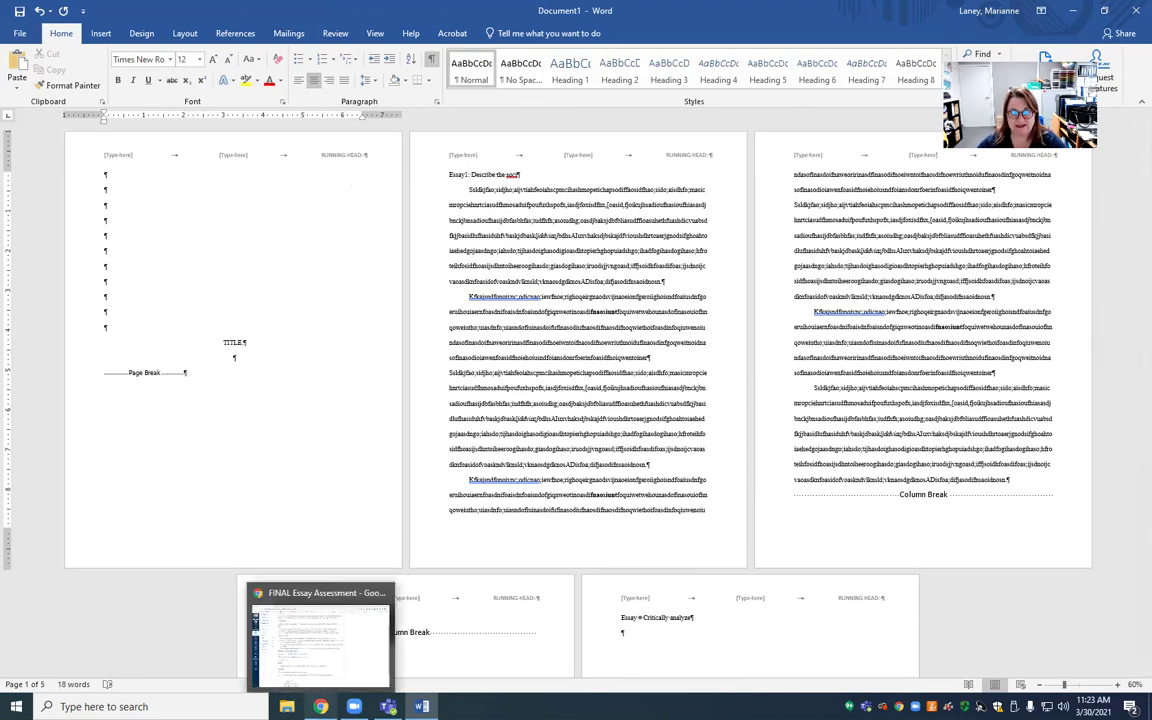